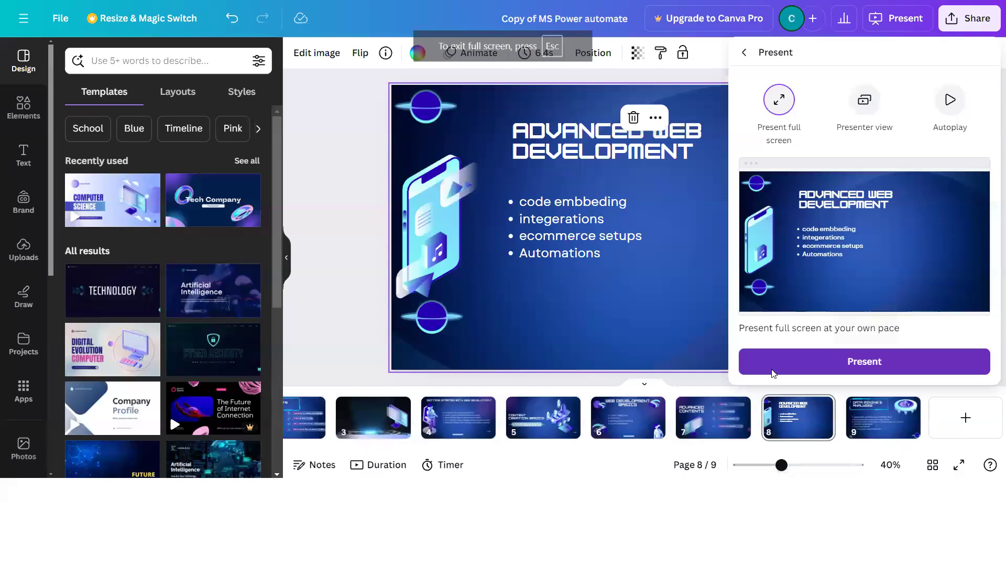
Step: Present slide 8, 'Advanced Web Development', as a full-screen slideshow
{"action": "left_click", "coordinate": [772, 372]}
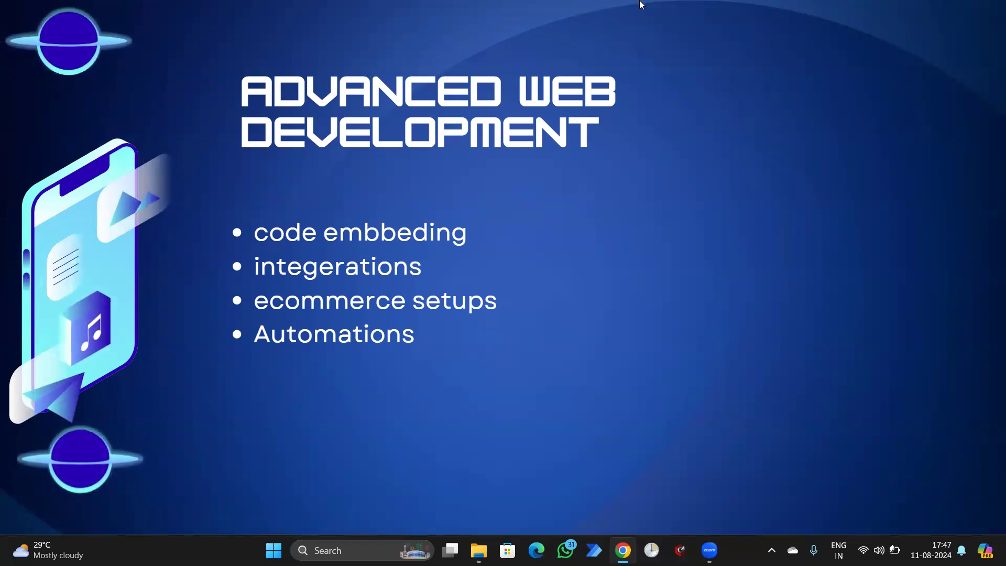
Step: Leave the slideshow and return to the Store manager's Products list
{"action": "mouse_move", "coordinate": [658, 3]}
{"action": "left_click", "coordinate": [492, 47]}
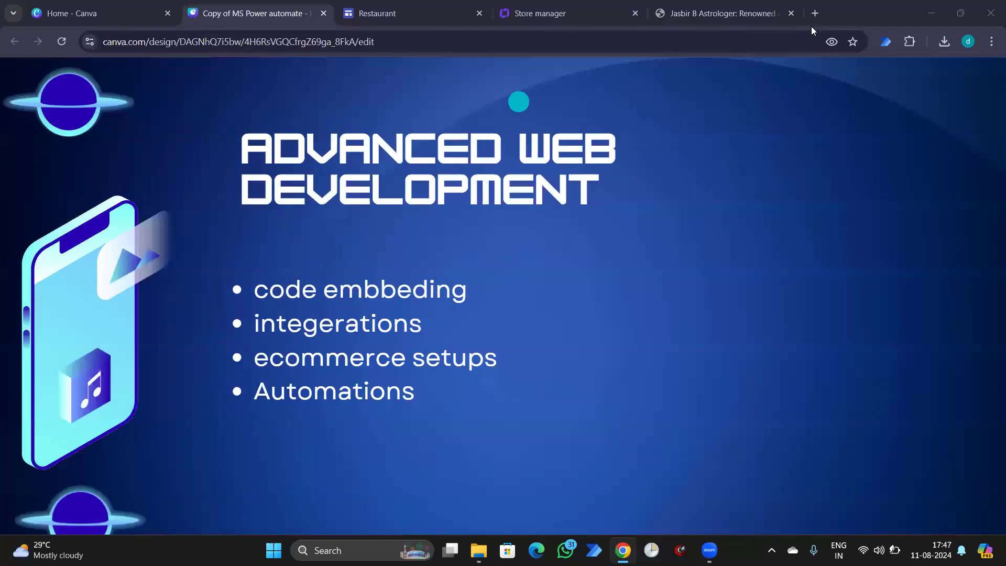
{"action": "key", "text": "ctrl+4"}
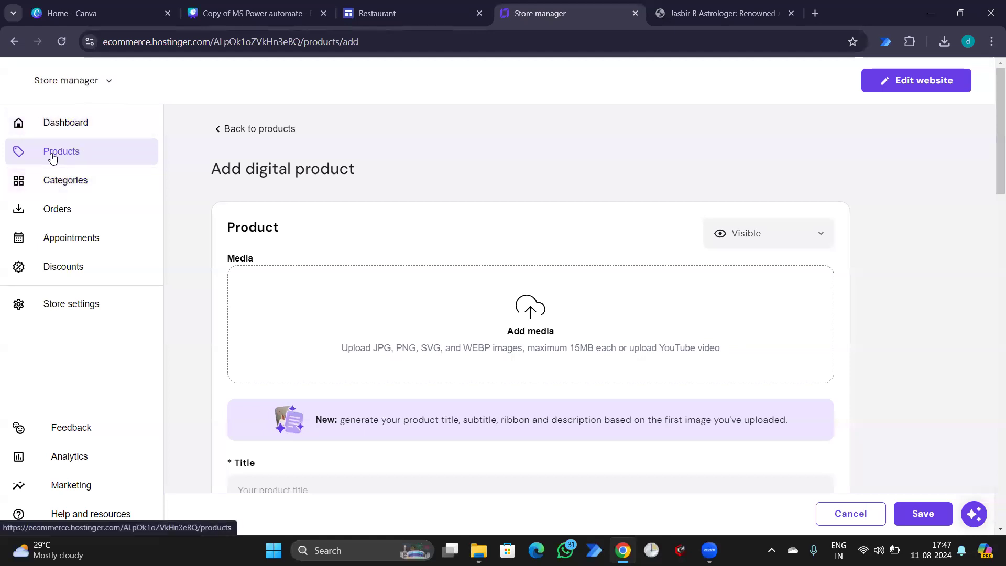
{"action": "scroll", "coordinate": [721, 215], "scroll_direction": "down", "scroll_amount": 4}
{"action": "scroll", "coordinate": [707, 231], "scroll_direction": "up", "scroll_amount": 1}
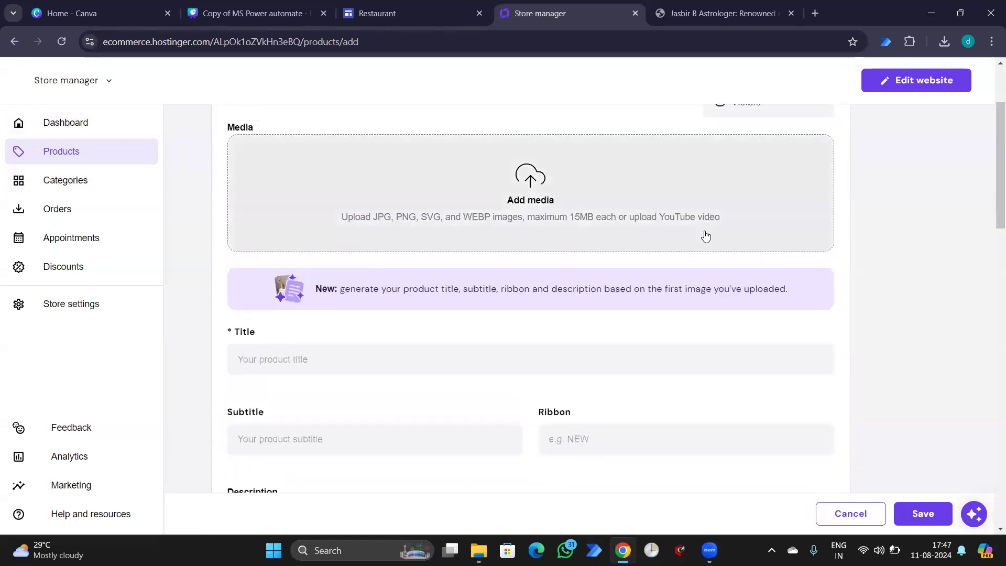
{"action": "scroll", "coordinate": [694, 243], "scroll_direction": "up", "scroll_amount": 2}
{"action": "left_click", "coordinate": [58, 155]}
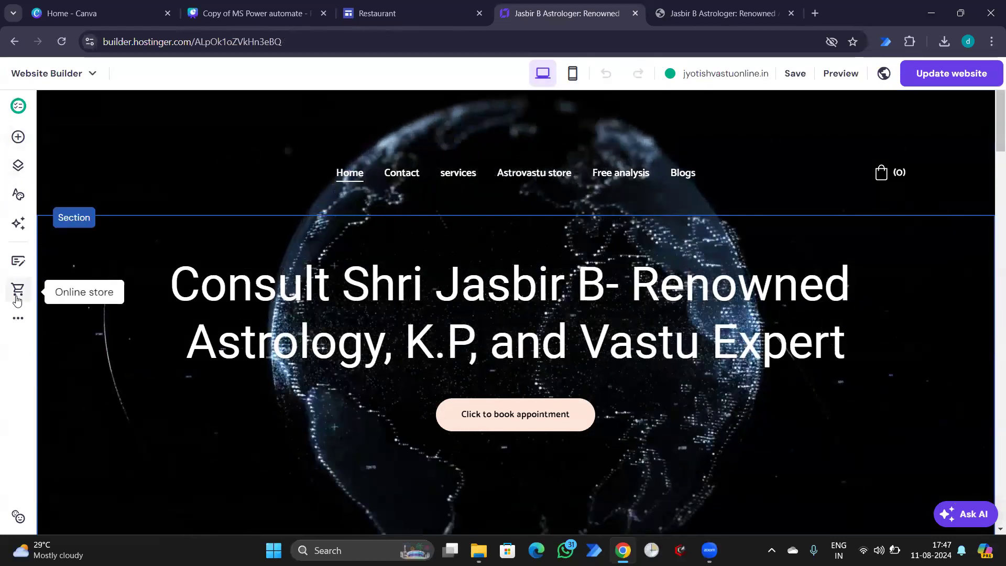
Step: From the Website Builder's online store panel, go to Manage products for the six products
{"action": "left_click", "coordinate": [17, 293]}
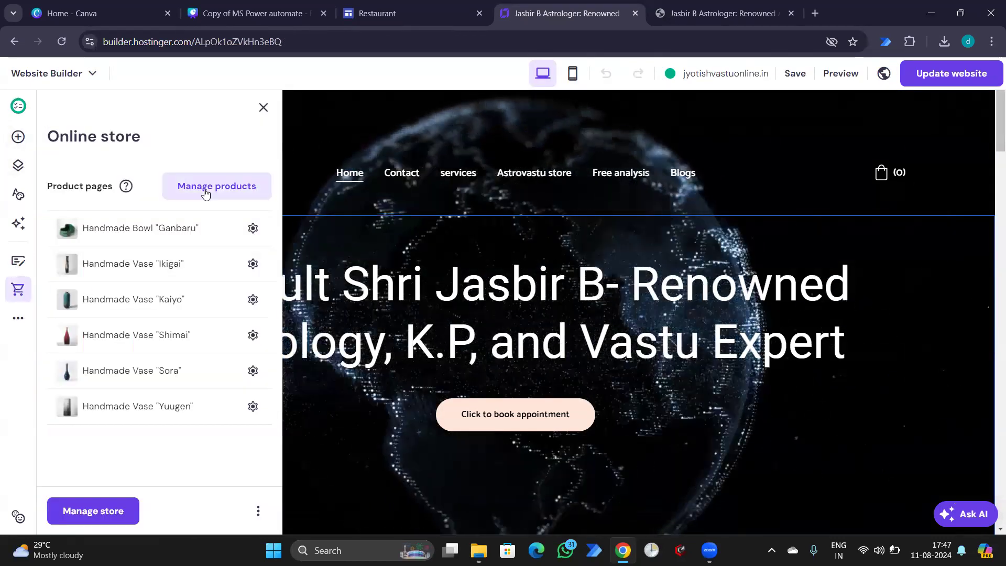
{"action": "left_click", "coordinate": [205, 191]}
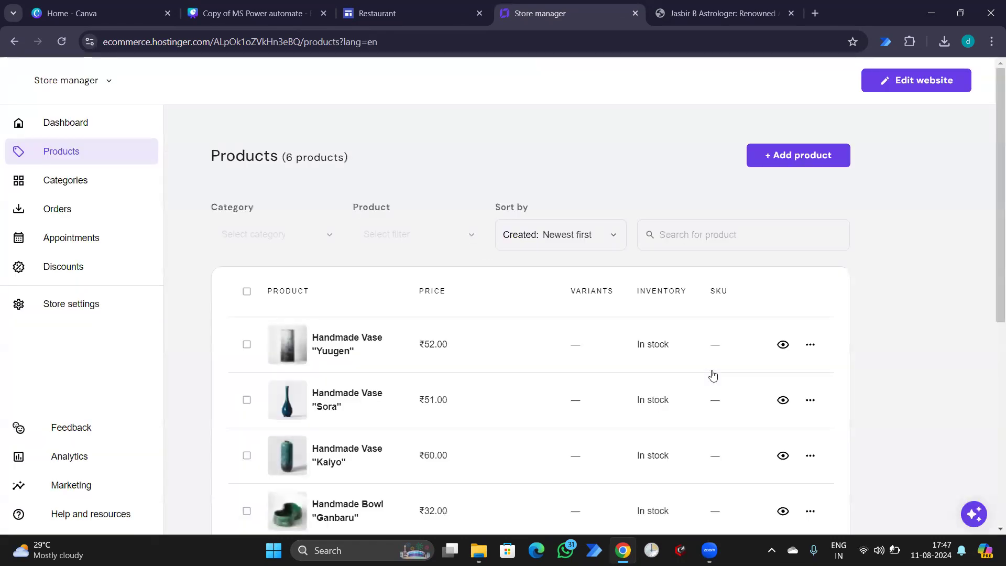
Step: Start a new Digital product and pick the screenshot from Downloads as its media
{"action": "left_click", "coordinate": [772, 157]}
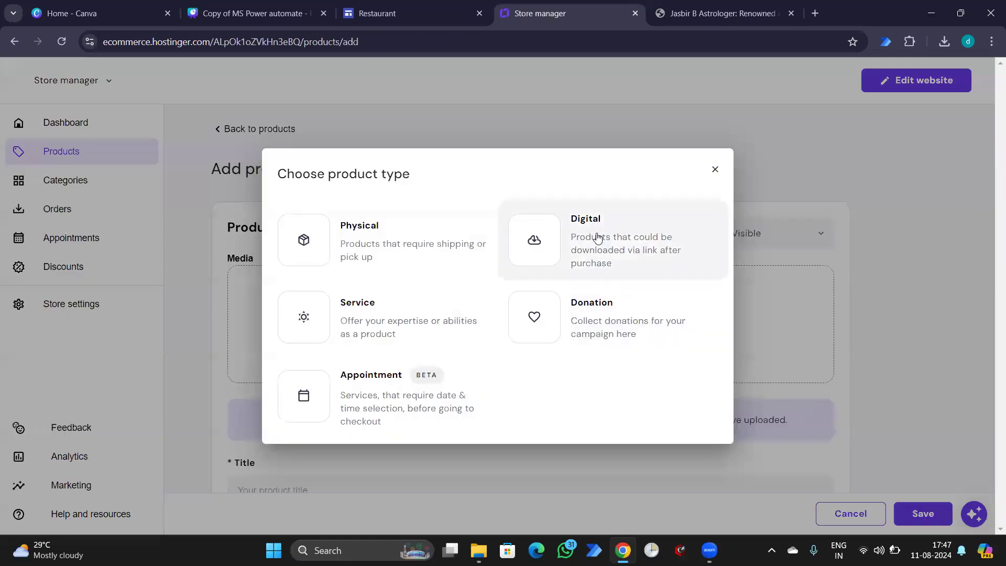
{"action": "left_click", "coordinate": [596, 234]}
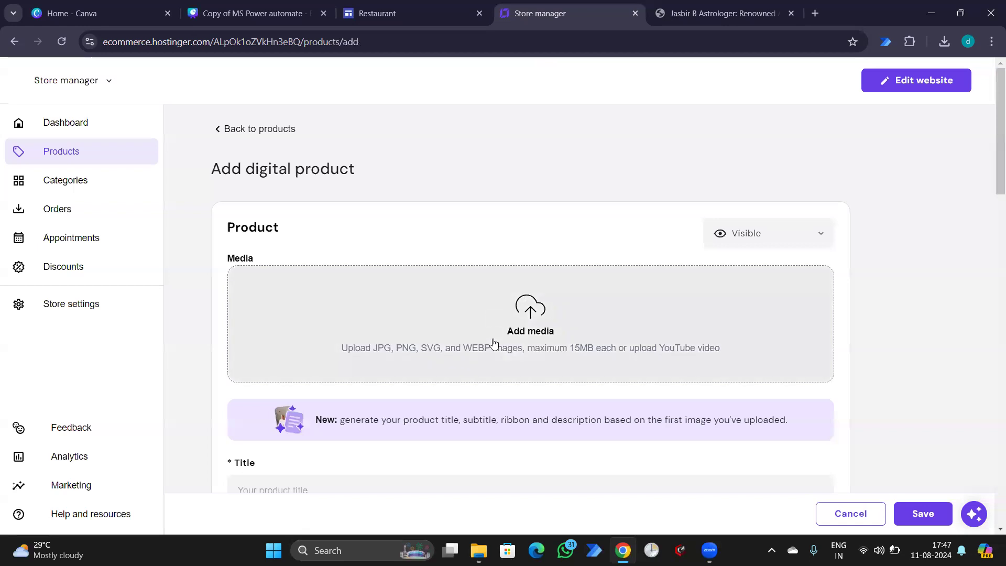
{"action": "left_click", "coordinate": [494, 343]}
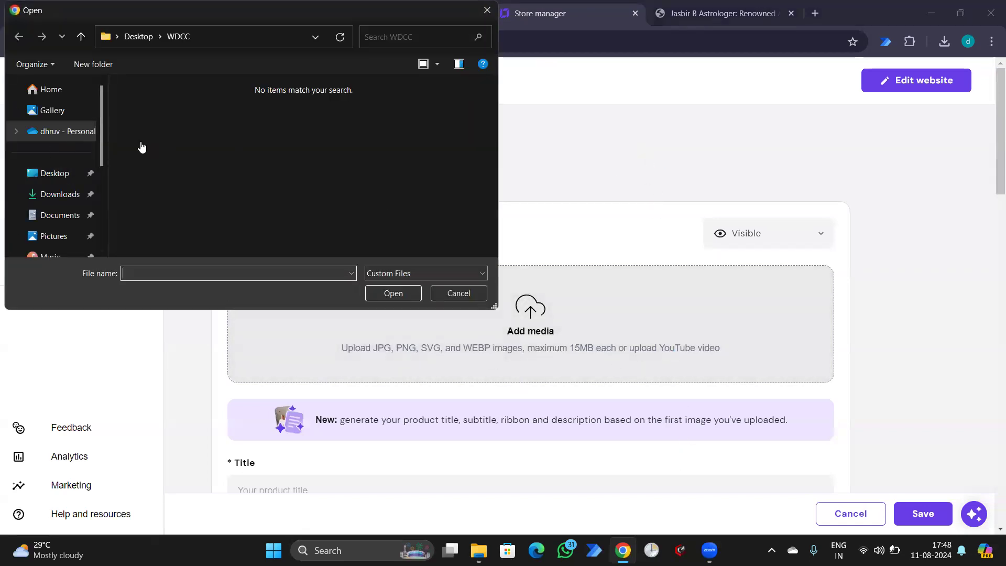
{"action": "left_click", "coordinate": [60, 194]}
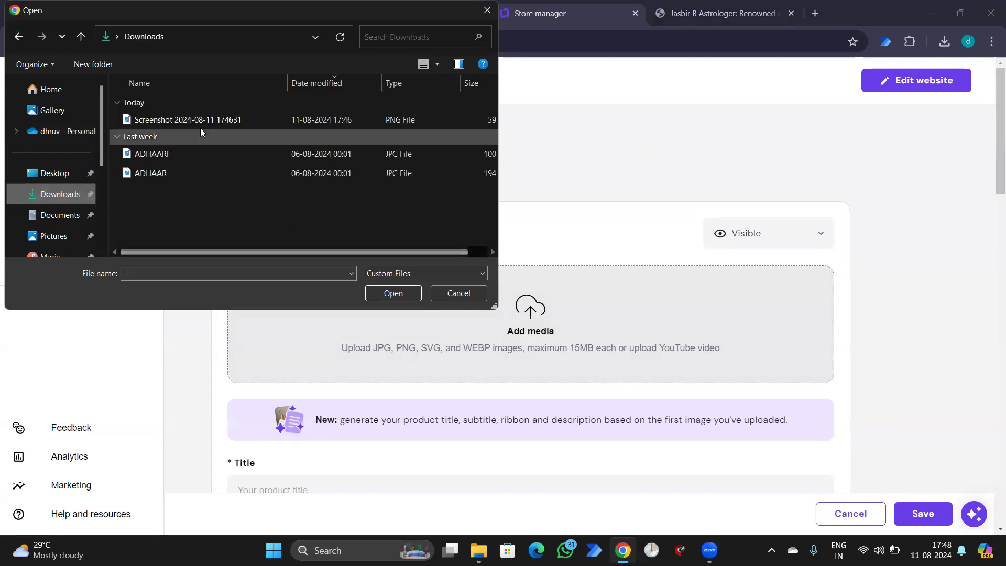
{"action": "double_click", "coordinate": [199, 124]}
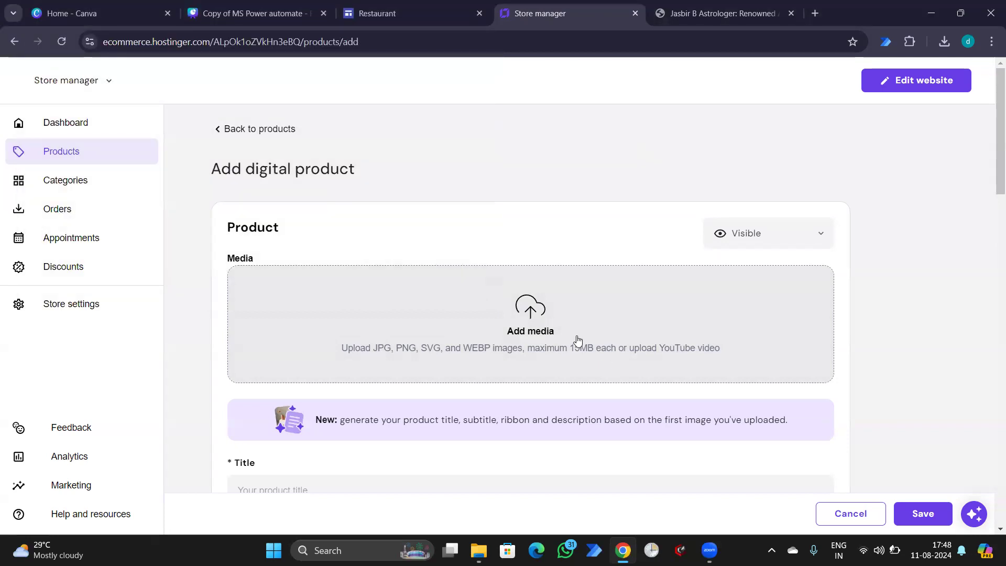
Step: Enter the product title 'snip for sale'
{"action": "scroll", "coordinate": [584, 346], "scroll_direction": "down", "scroll_amount": 1}
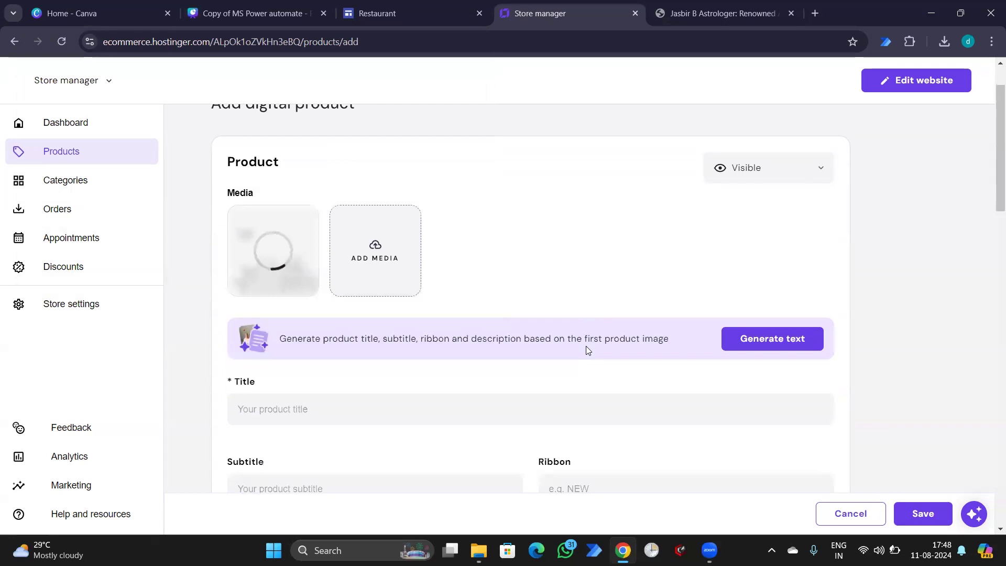
{"action": "scroll", "coordinate": [583, 348], "scroll_direction": "down", "scroll_amount": 1}
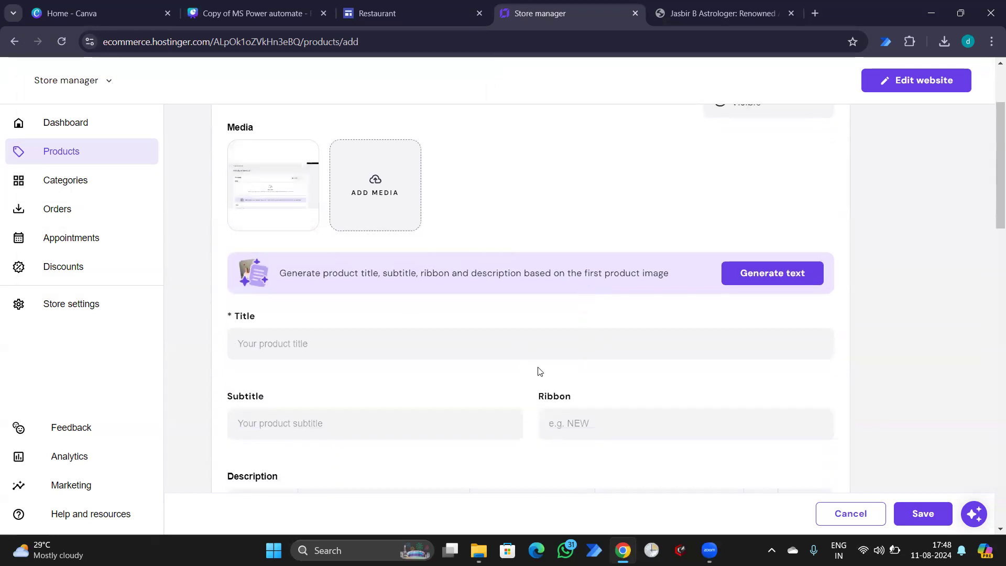
{"action": "type", "text": "snip for sale"}
Step: Have AI Writer generate the description from a 'screenshot' prompt, producing 'Description not clear'
{"action": "scroll", "coordinate": [543, 432], "scroll_direction": "down", "scroll_amount": 3}
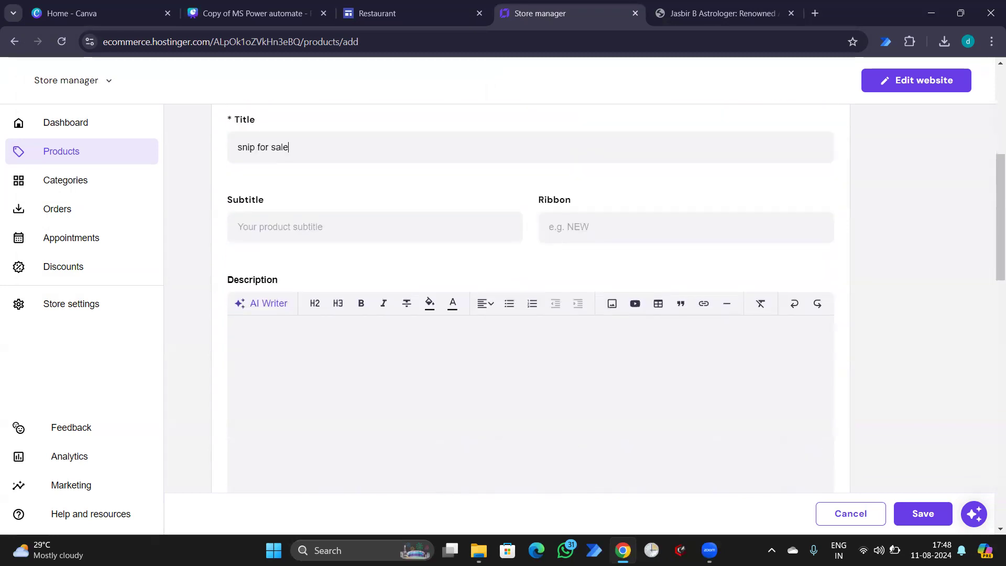
{"action": "scroll", "coordinate": [363, 407], "scroll_direction": "down", "scroll_amount": 3}
{"action": "left_click", "coordinate": [268, 107]}
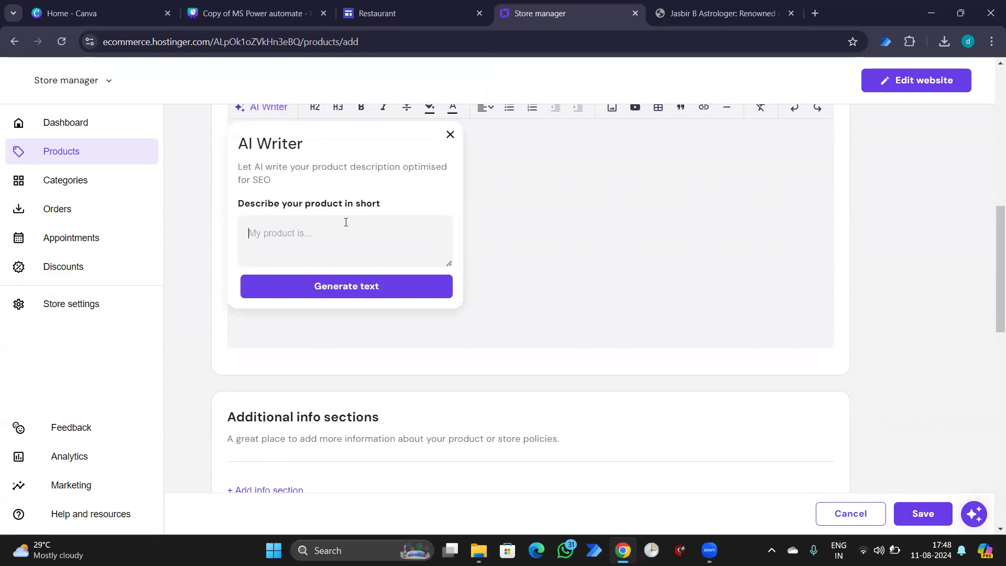
{"action": "type", "text": "screenshot"}
{"action": "left_click", "coordinate": [347, 285]}
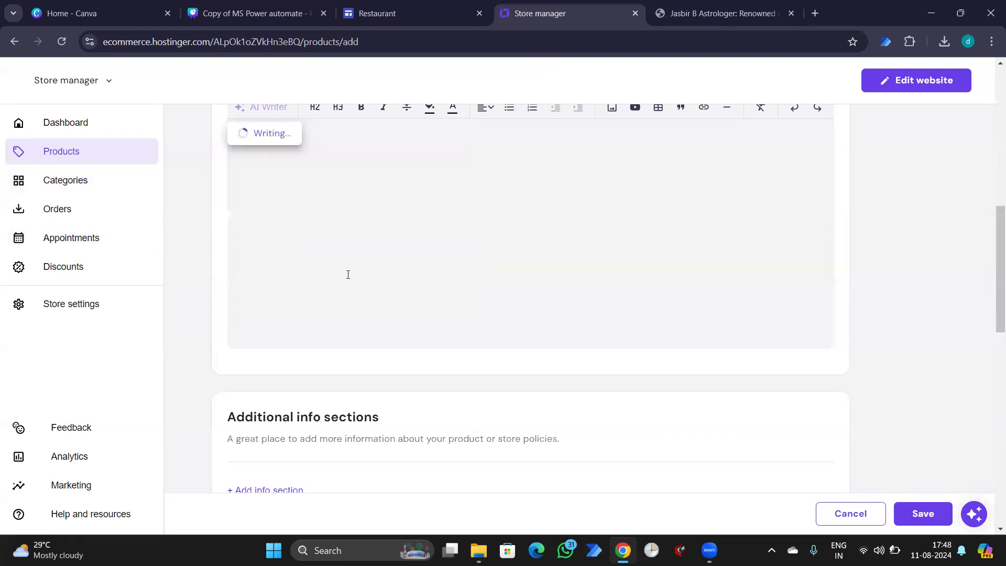
{"action": "scroll", "coordinate": [348, 275], "scroll_direction": "up", "scroll_amount": 1}
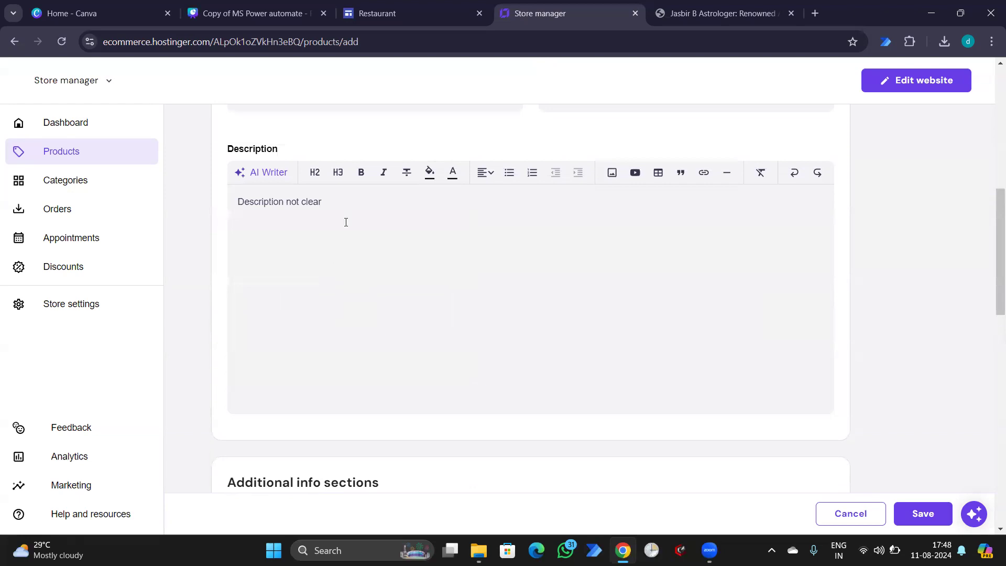
{"action": "left_click_drag", "start_coordinate": [348, 215], "coordinate": [234, 208]}
{"action": "left_click", "coordinate": [321, 204]}
Step: Set the product price to ₹125
{"action": "scroll", "coordinate": [244, 440], "scroll_direction": "down", "scroll_amount": 8}
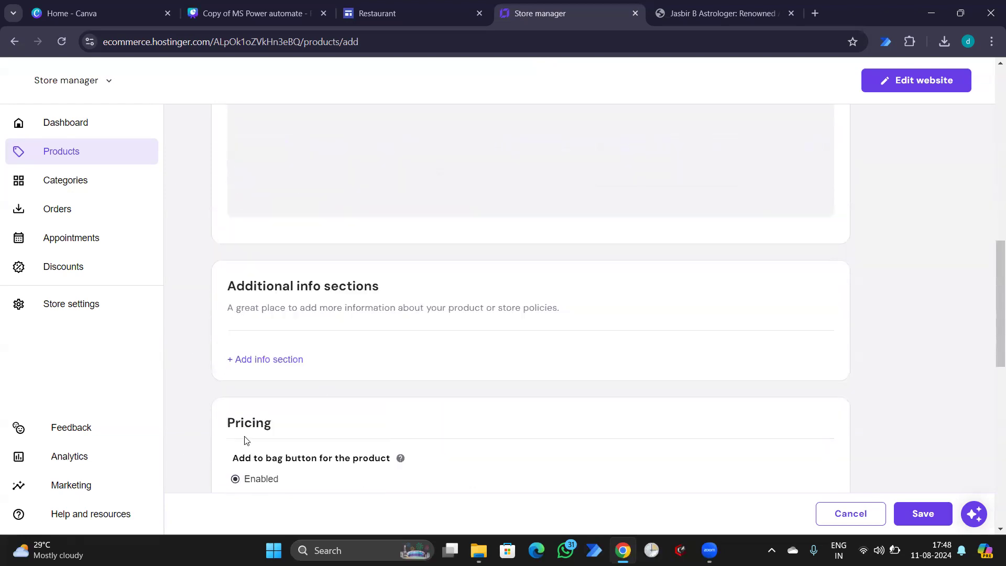
{"action": "scroll", "coordinate": [337, 382], "scroll_direction": "down", "scroll_amount": 1}
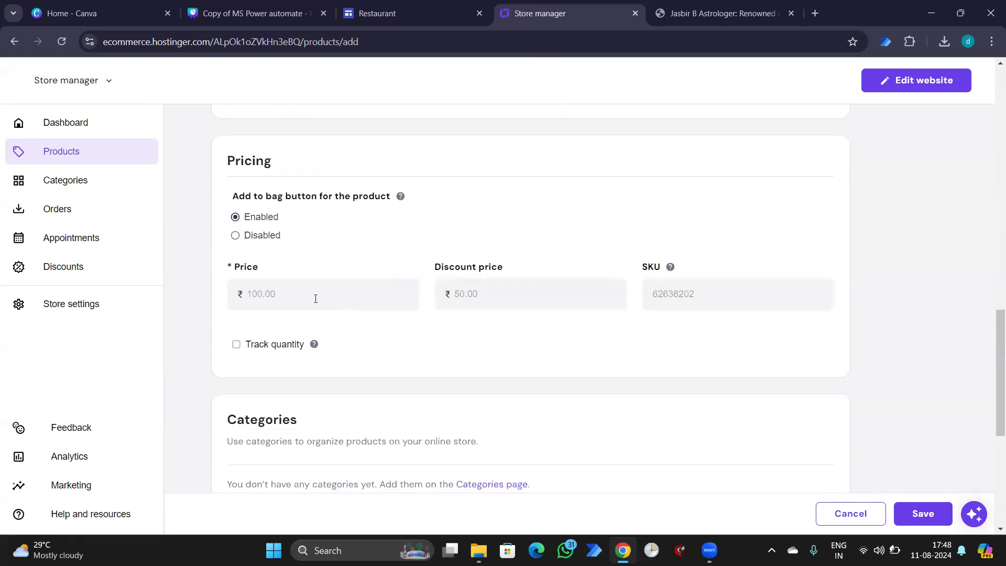
{"action": "left_click", "coordinate": [315, 299]}
{"action": "type", "text": "122222222222"}
{"action": "left_click_drag", "start_coordinate": [315, 299], "coordinate": [243, 297]}
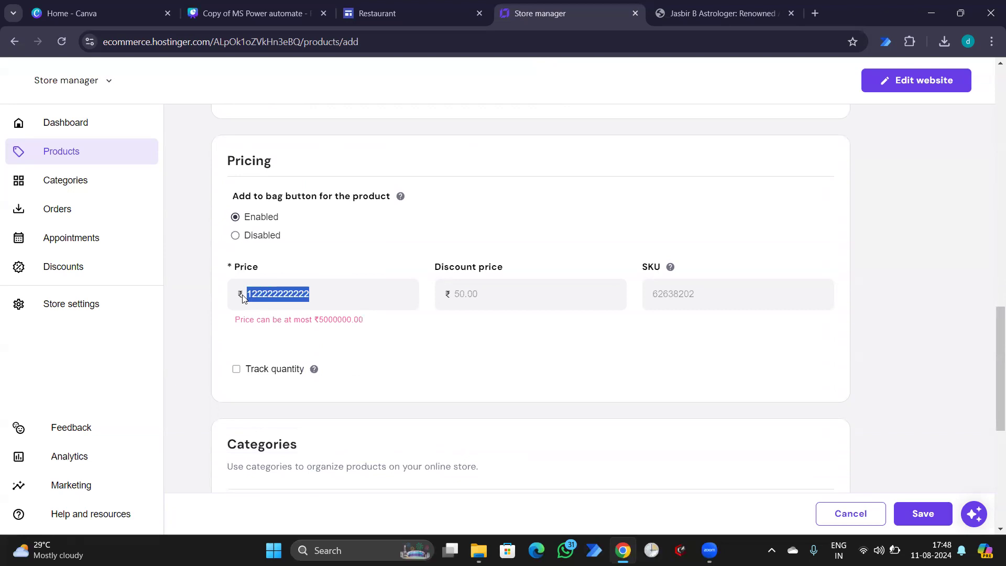
{"action": "type", "text": "12"}
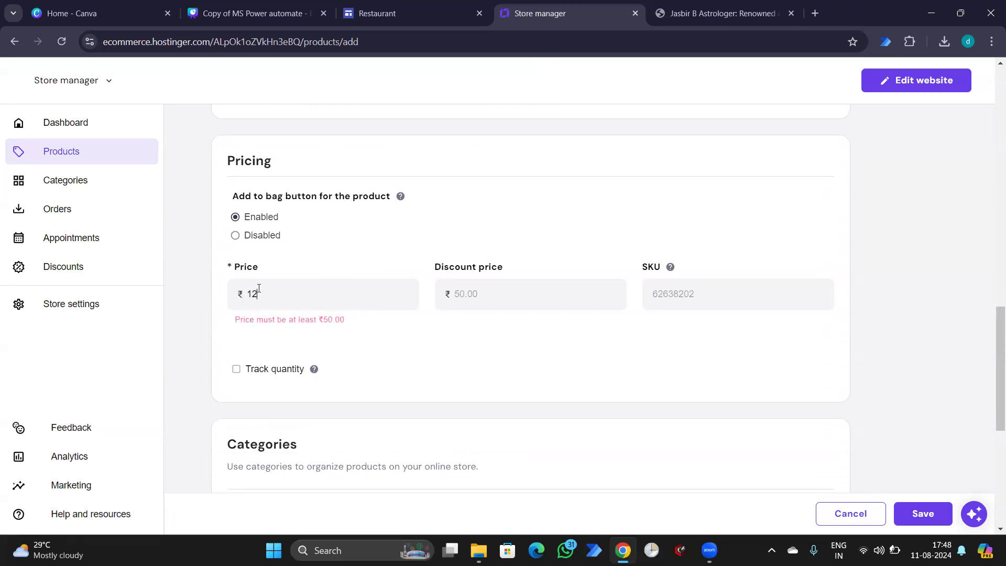
{"action": "type", "text": "5"}
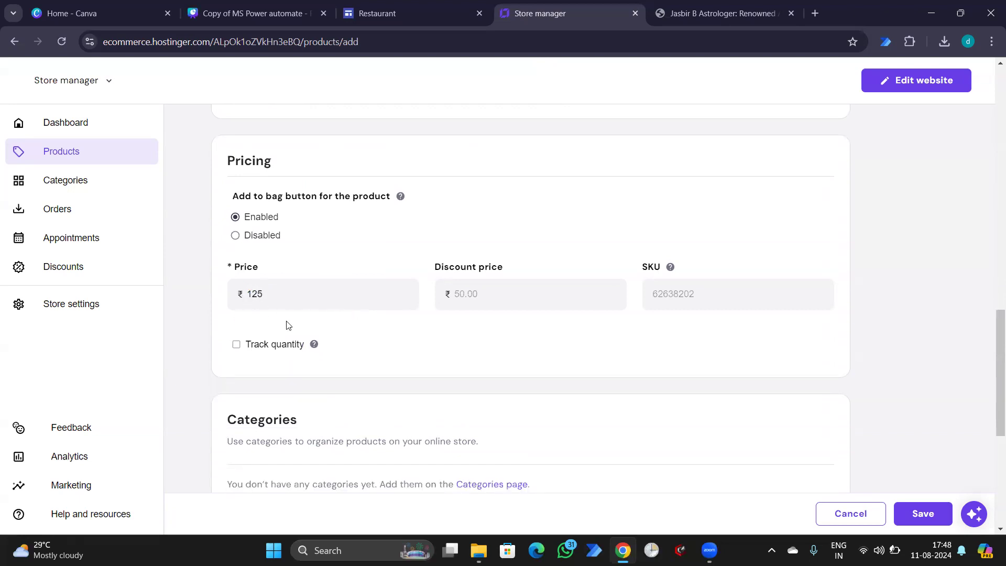
Step: Set the discount price to ₹120 and check the SKU help tip
{"action": "left_click", "coordinate": [498, 307]}
{"action": "type", "text": "125"}
{"action": "left_click_drag", "start_coordinate": [472, 297], "coordinate": [468, 303]}
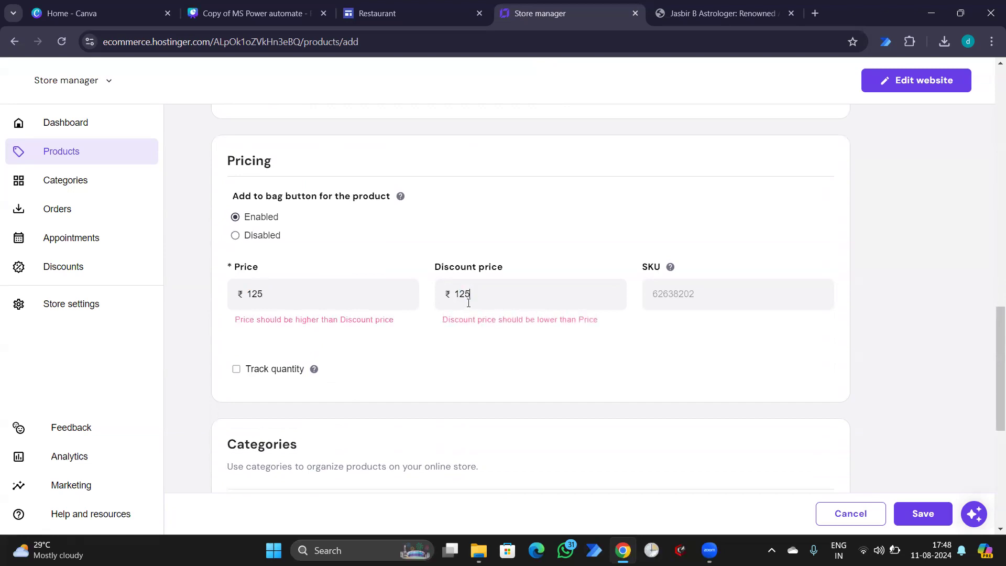
{"action": "type", "text": "0"}
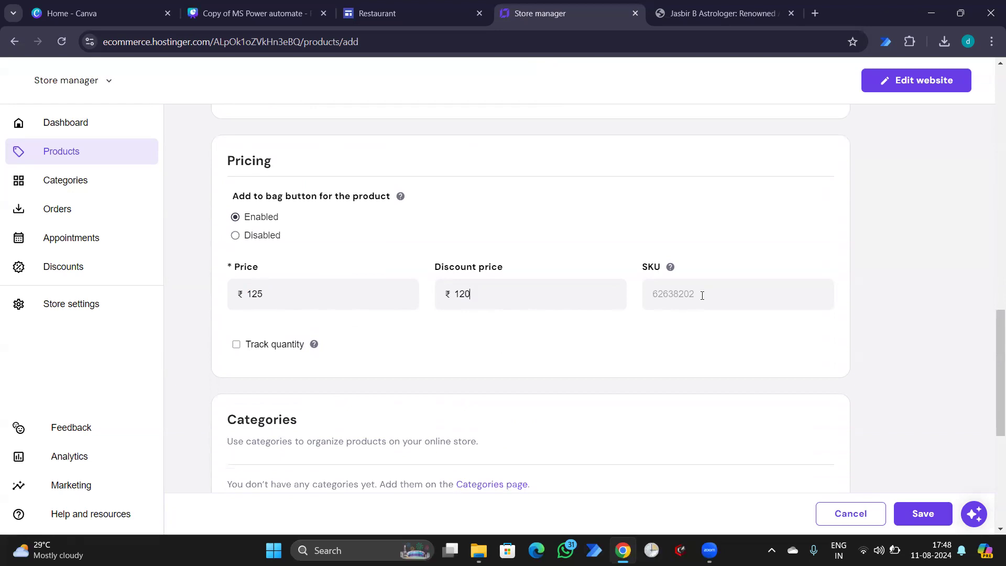
{"action": "left_click", "coordinate": [670, 268]}
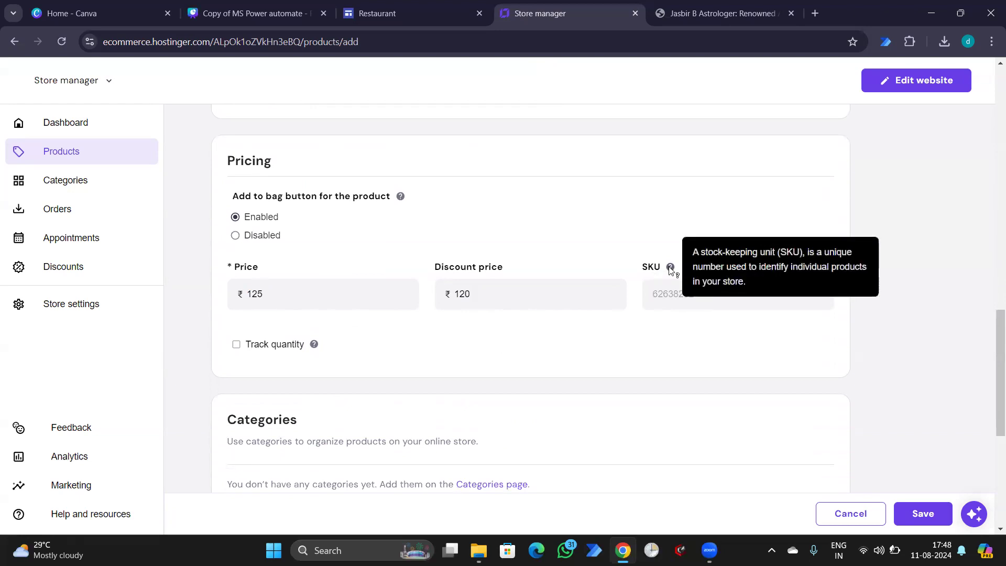
{"action": "scroll", "coordinate": [479, 291], "scroll_direction": "down", "scroll_amount": 2}
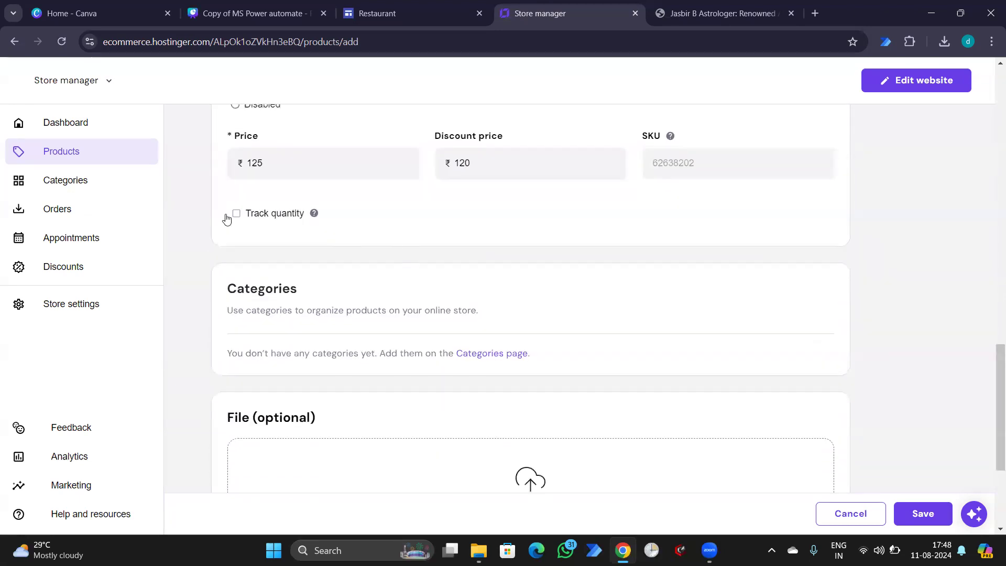
{"action": "scroll", "coordinate": [260, 242], "scroll_direction": "down", "scroll_amount": 3}
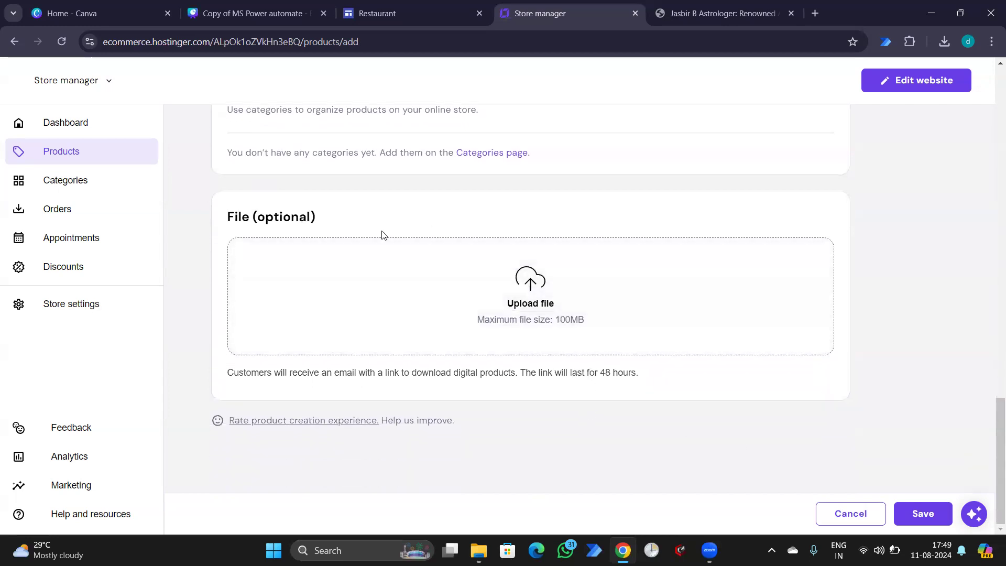
{"action": "scroll", "coordinate": [583, 426], "scroll_direction": "up", "scroll_amount": 15}
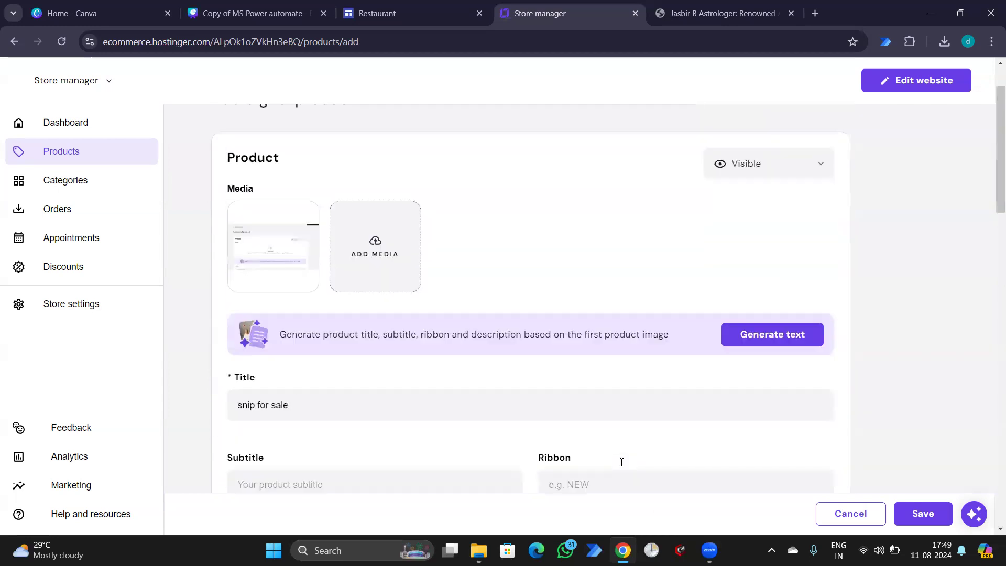
Step: Upload Screenshot 2024-08-11 174631.png as the product's downloadable file
{"action": "scroll", "coordinate": [552, 289], "scroll_direction": "down", "scroll_amount": 12}
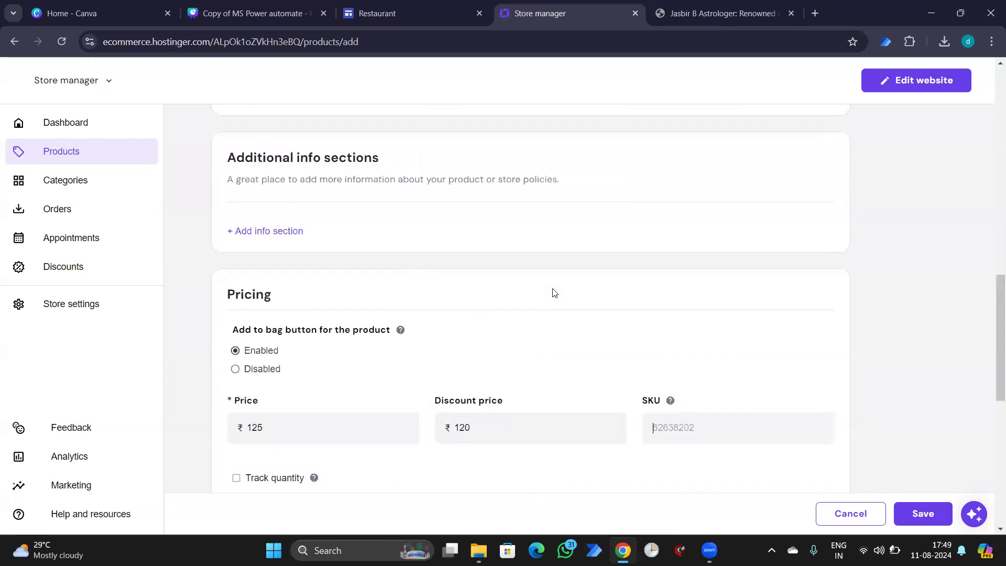
{"action": "left_click", "coordinate": [527, 329]}
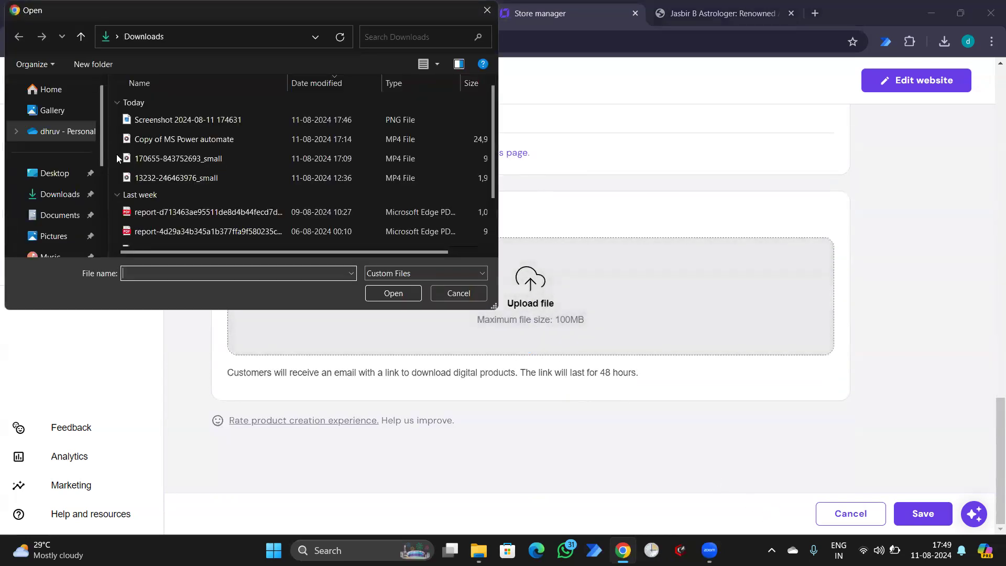
{"action": "left_click", "coordinate": [160, 123]}
{"action": "double_click", "coordinate": [160, 123]}
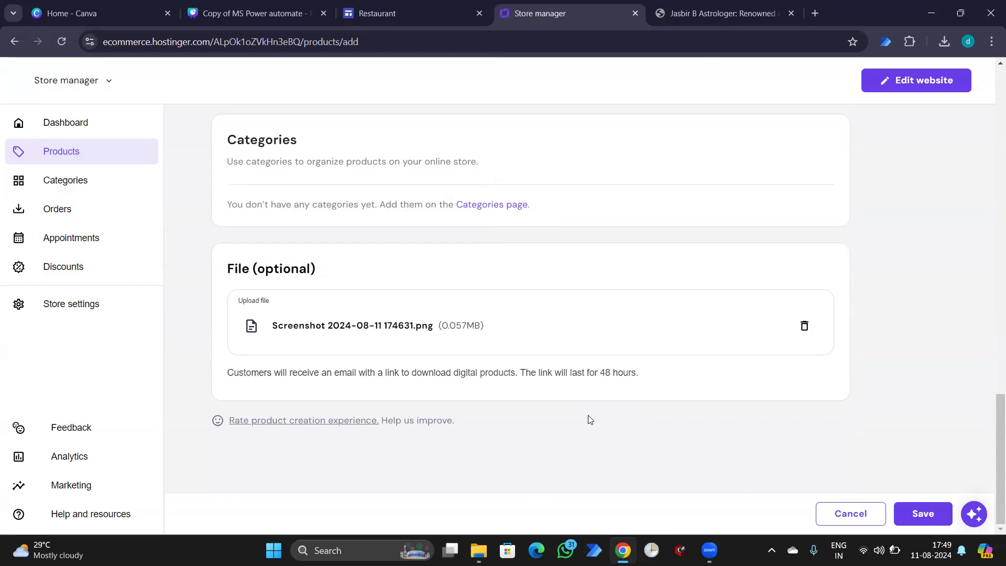
Step: Save the snip for sale product to the product list
{"action": "scroll", "coordinate": [589, 419], "scroll_direction": "up", "scroll_amount": 20}
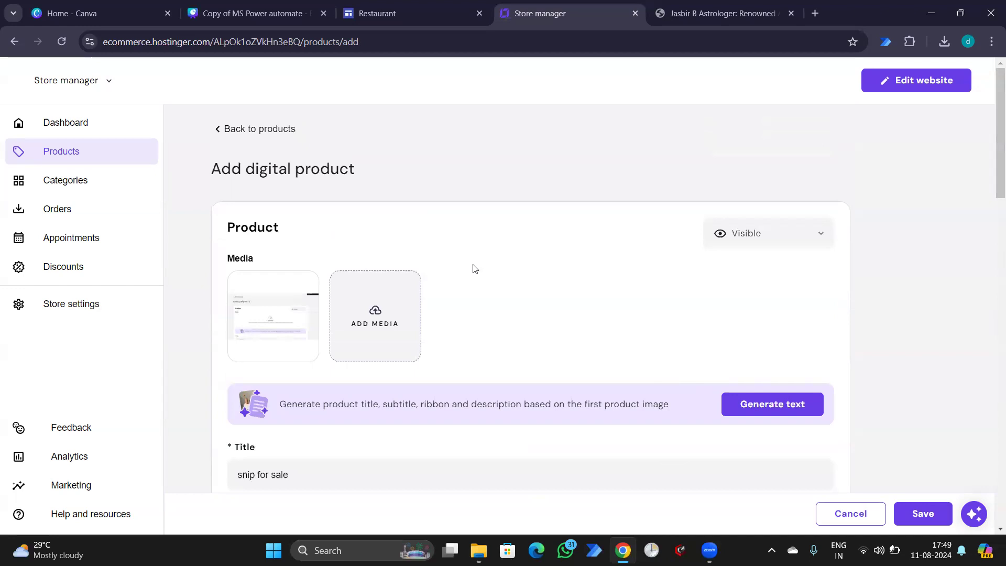
{"action": "scroll", "coordinate": [957, 446], "scroll_direction": "down", "scroll_amount": 10}
{"action": "left_click", "coordinate": [941, 518]}
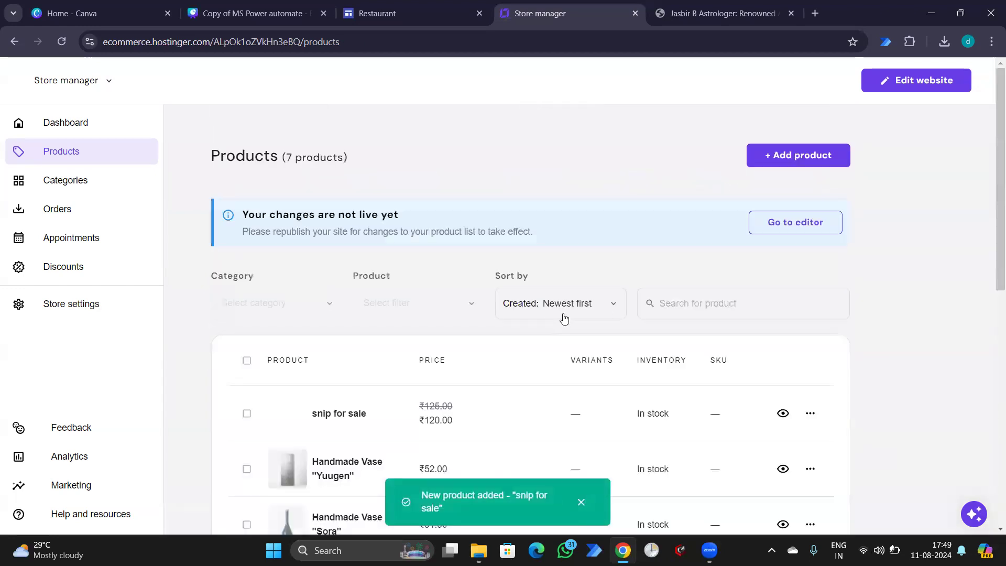
{"action": "scroll", "coordinate": [549, 229], "scroll_direction": "down", "scroll_amount": 3}
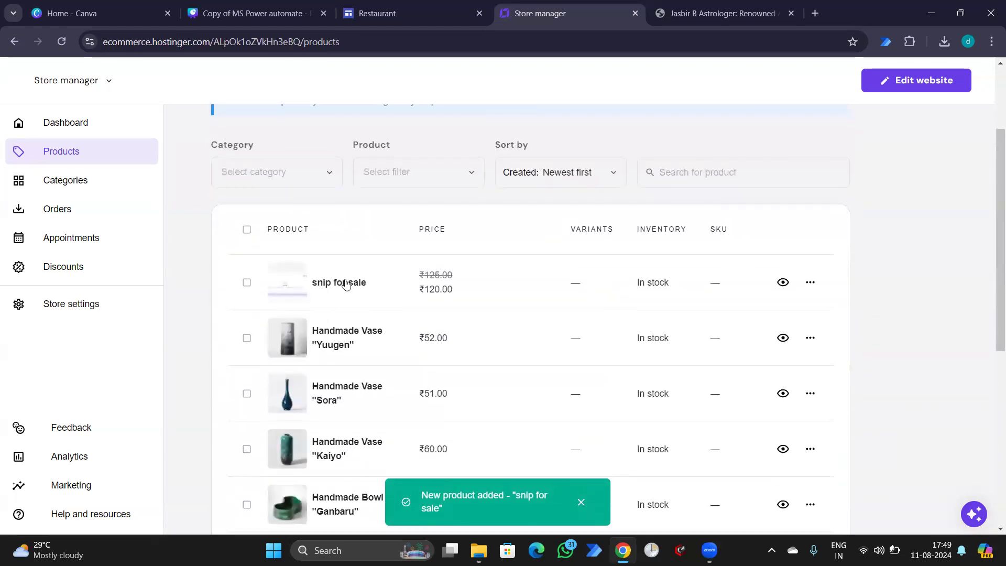
Step: Open the live site's Astrovastu store page and scroll through its product grid
{"action": "left_click", "coordinate": [661, 20]}
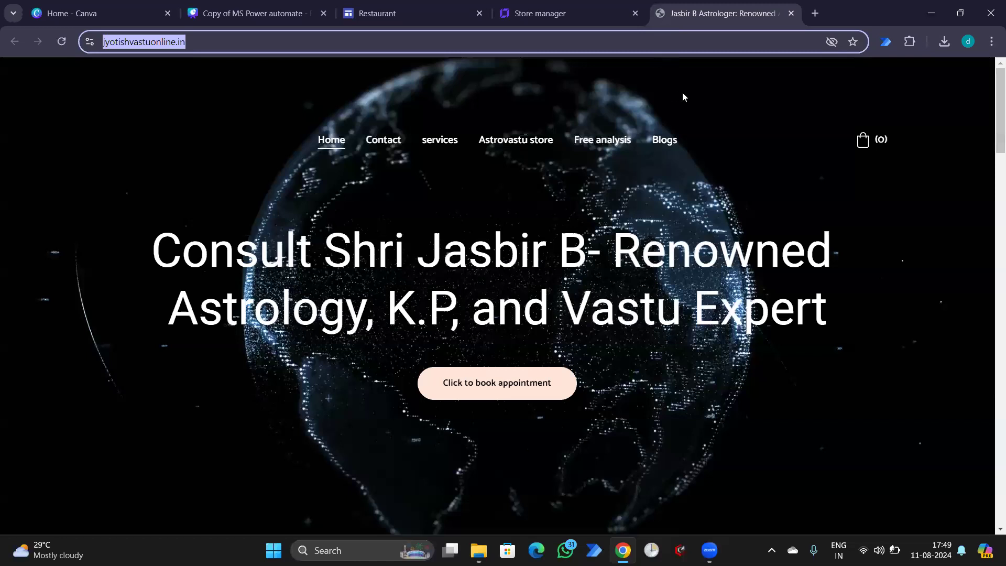
{"action": "left_click", "coordinate": [516, 140]}
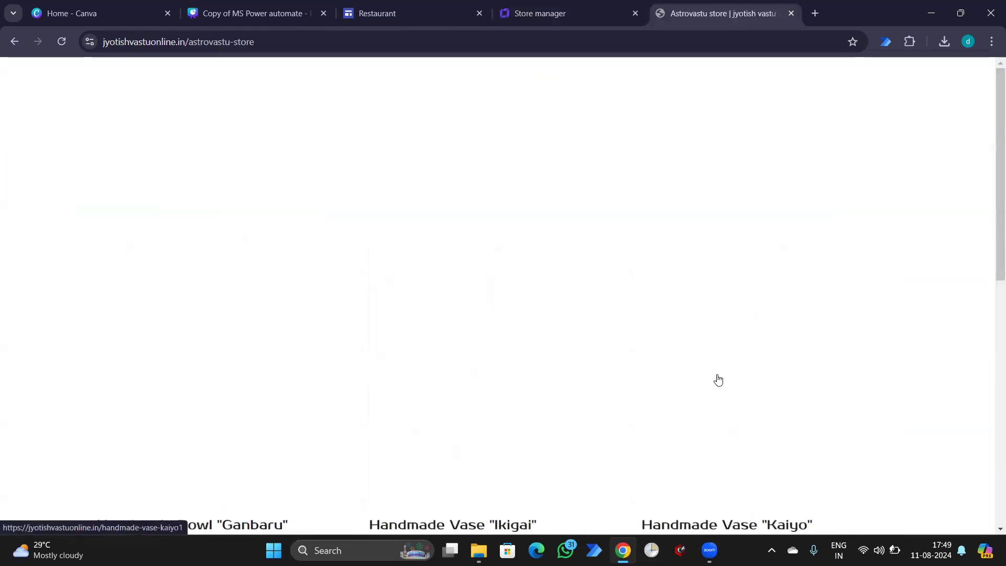
{"action": "scroll", "coordinate": [712, 391], "scroll_direction": "down", "scroll_amount": 7}
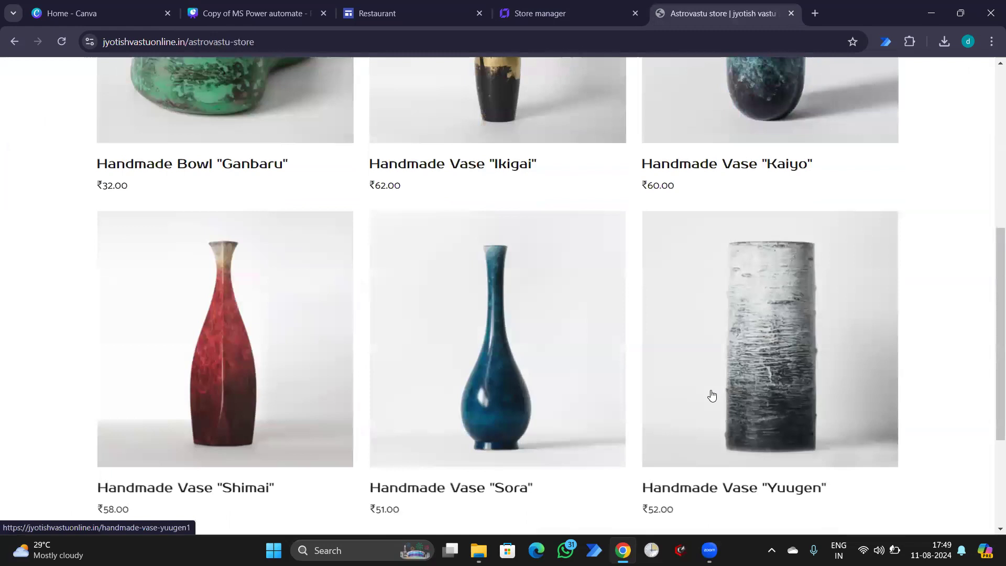
{"action": "scroll", "coordinate": [712, 395], "scroll_direction": "down", "scroll_amount": 4}
{"action": "scroll", "coordinate": [710, 395], "scroll_direction": "up", "scroll_amount": 10}
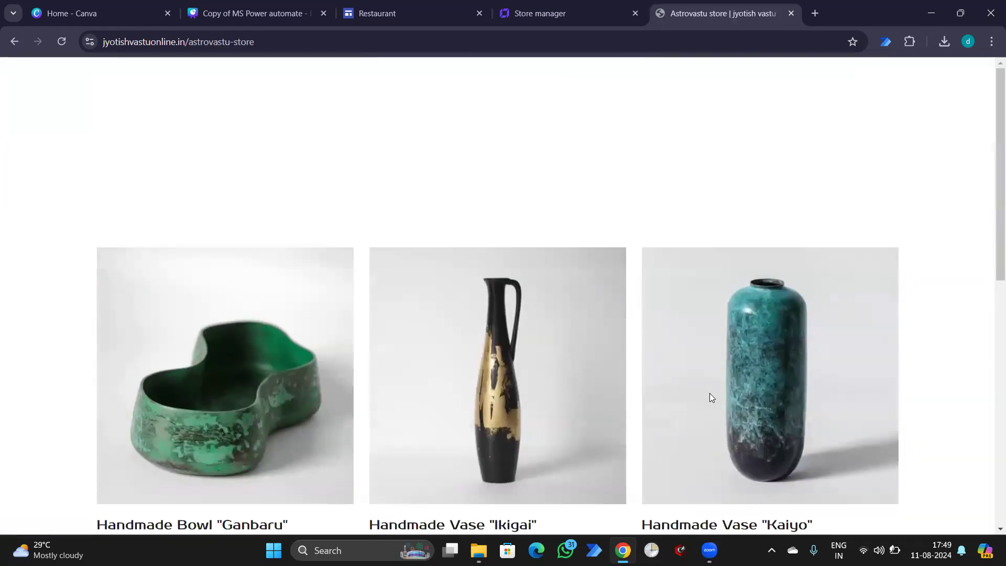
Step: Reload the product list and the storefront, then return to the Store manager tab
{"action": "left_click", "coordinate": [559, 15]}
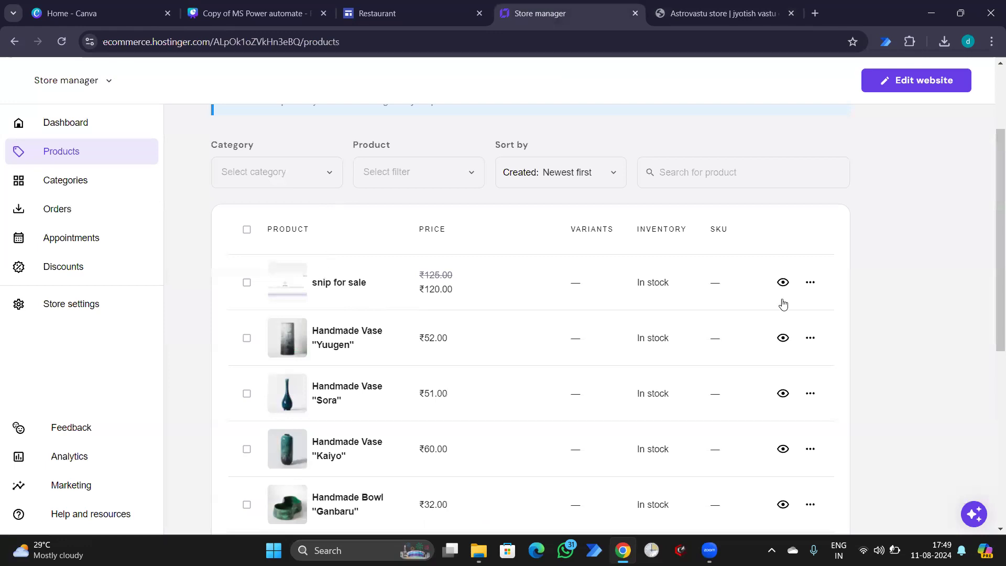
{"action": "mouse_move", "coordinate": [783, 292]}
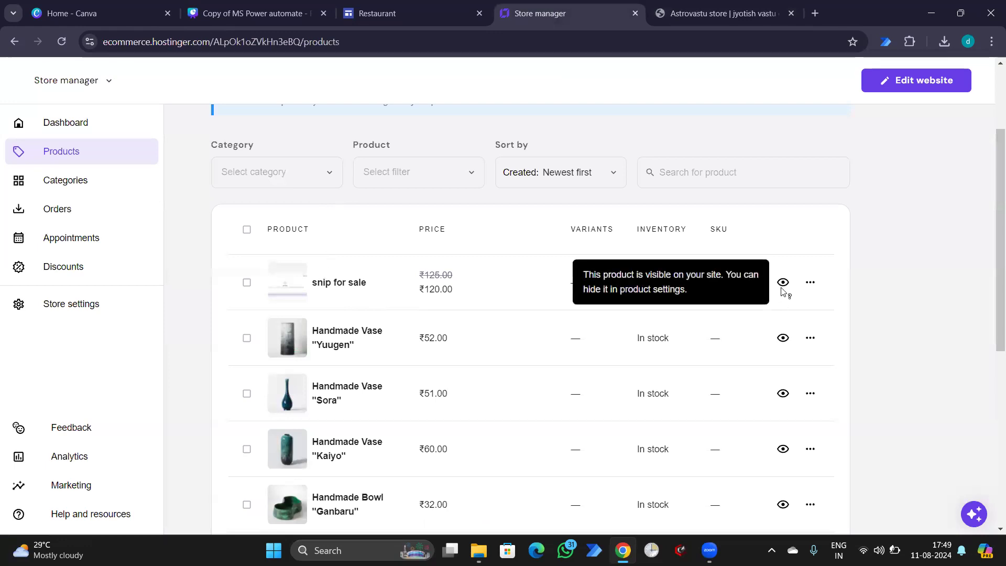
{"action": "key", "text": "F5"}
{"action": "left_click", "coordinate": [702, 12]}
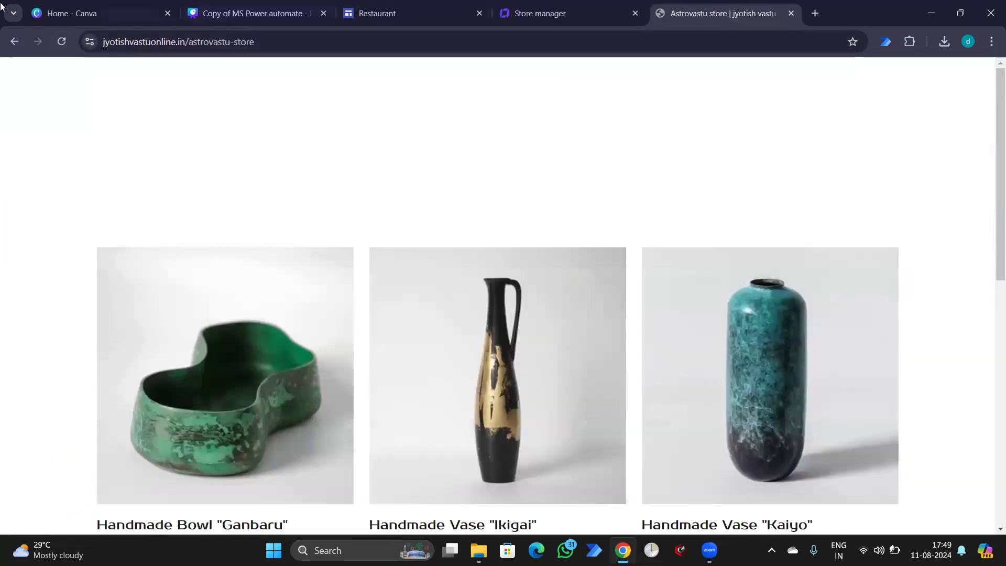
{"action": "left_click", "coordinate": [57, 46]}
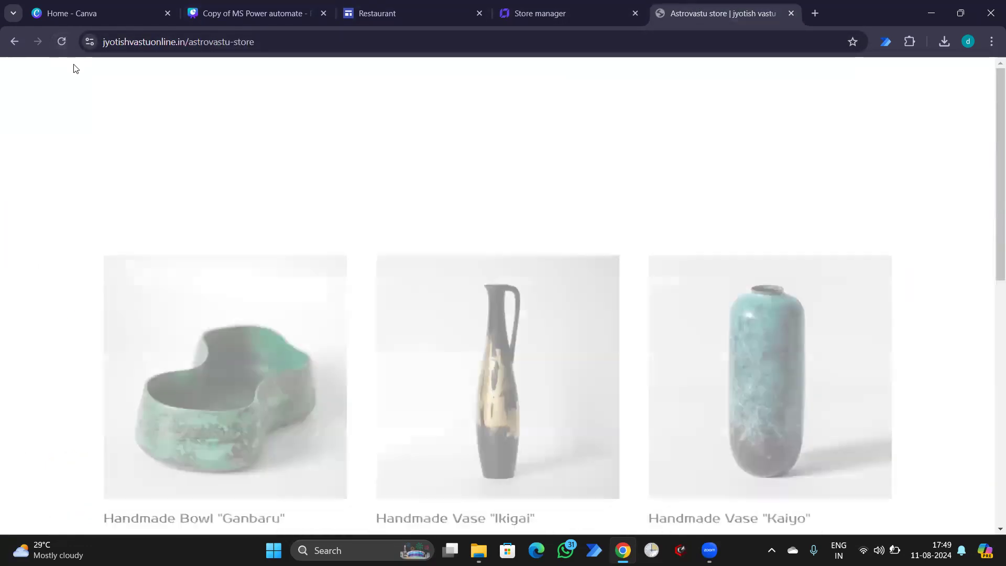
{"action": "scroll", "coordinate": [518, 313], "scroll_direction": "down", "scroll_amount": 6}
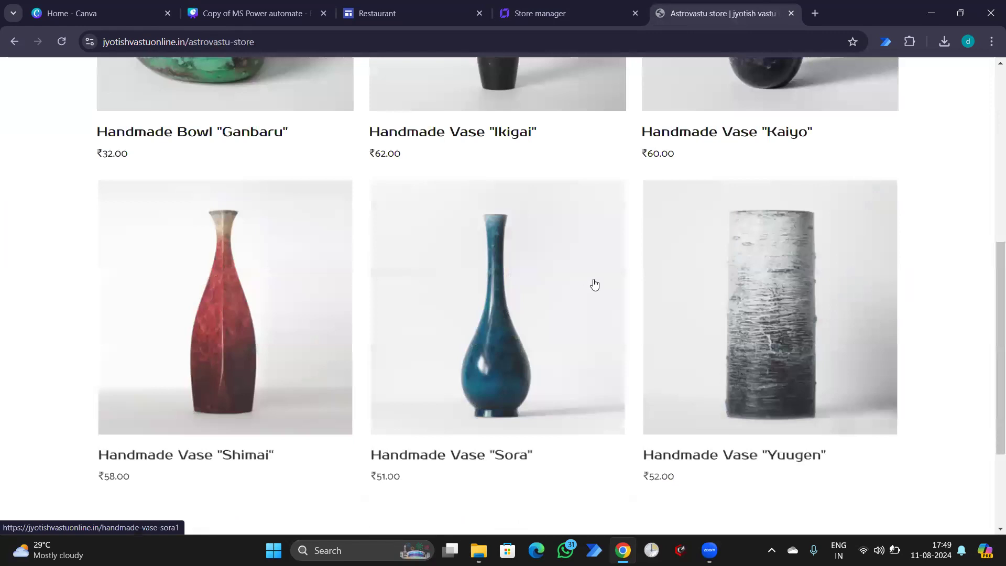
{"action": "scroll", "coordinate": [594, 283], "scroll_direction": "up", "scroll_amount": 6}
{"action": "left_click", "coordinate": [608, 13]}
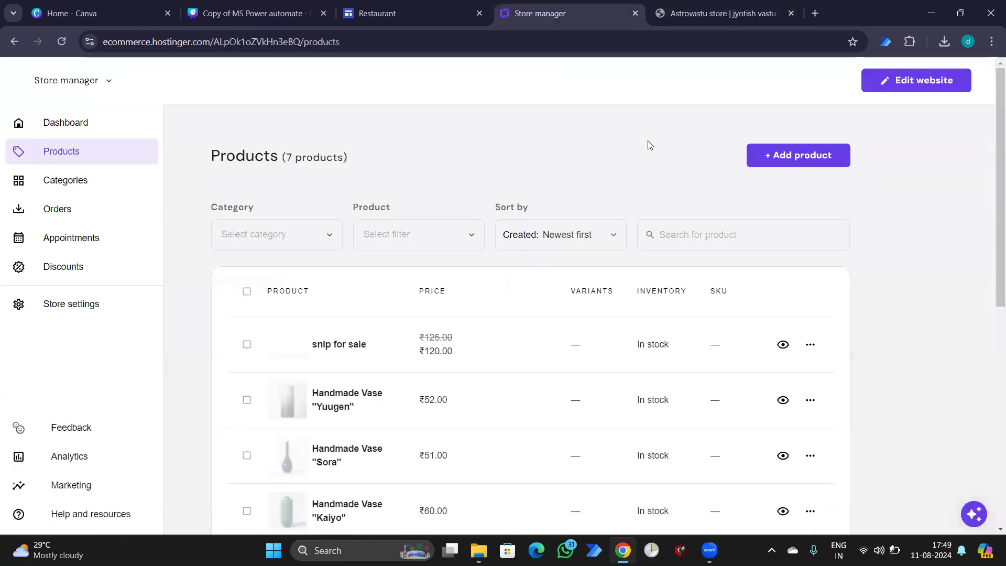
Step: Open the snip for sale product for editing
{"action": "scroll", "coordinate": [645, 207], "scroll_direction": "down", "scroll_amount": 2}
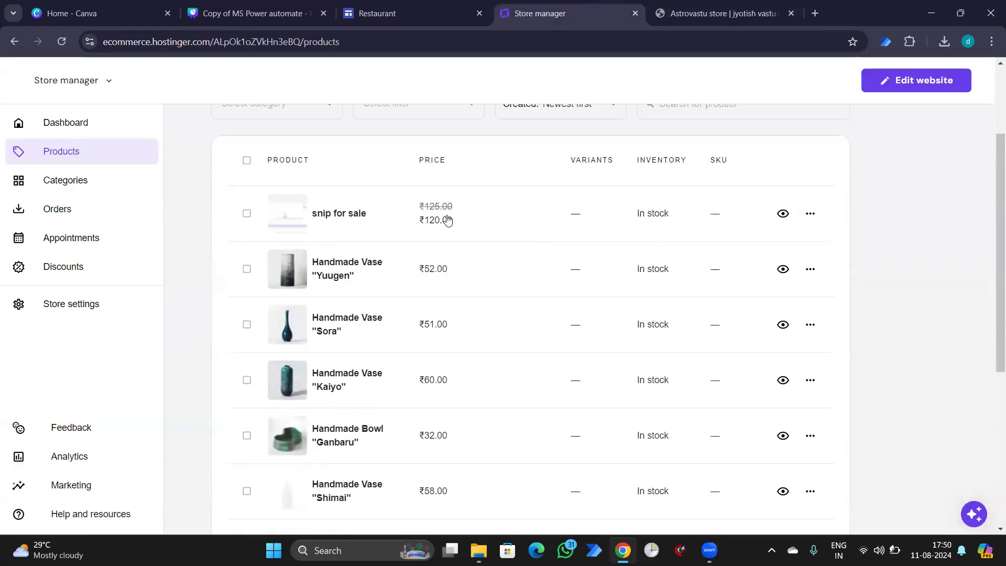
{"action": "left_click", "coordinate": [811, 214]}
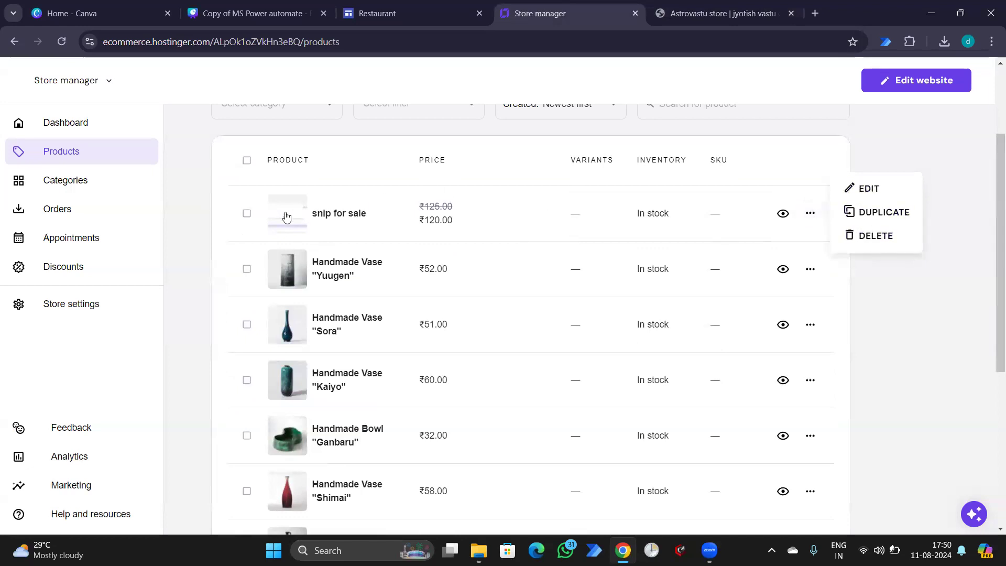
{"action": "left_click", "coordinate": [330, 215]}
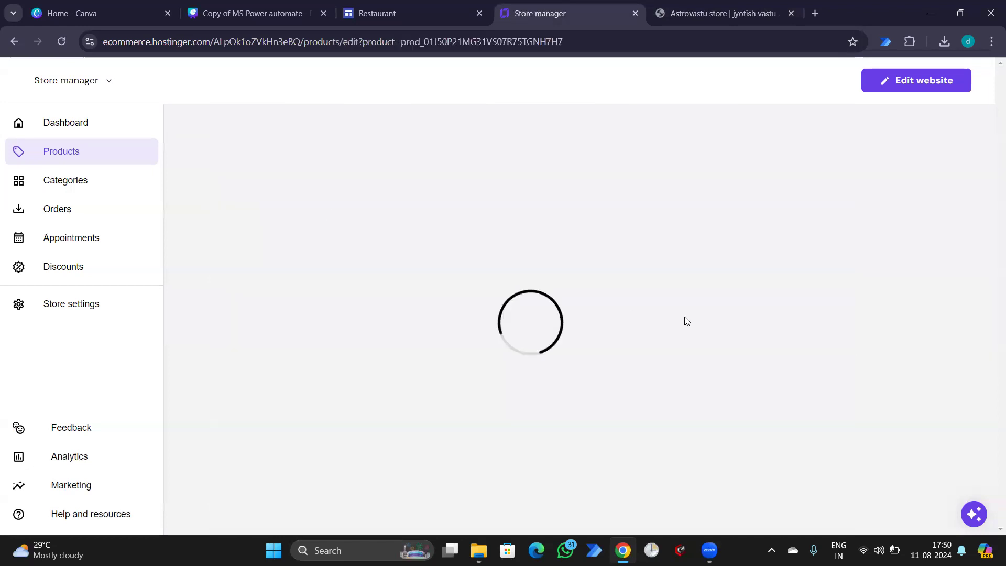
{"action": "scroll", "coordinate": [455, 252], "scroll_direction": "down", "scroll_amount": 1}
{"action": "scroll", "coordinate": [804, 292], "scroll_direction": "down", "scroll_amount": 15}
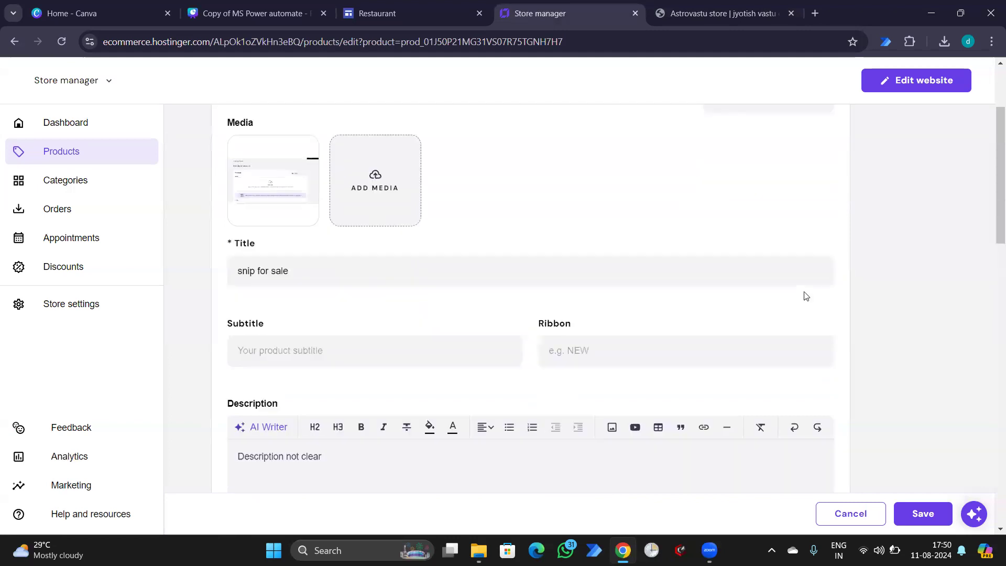
{"action": "scroll", "coordinate": [715, 292], "scroll_direction": "up", "scroll_amount": 15}
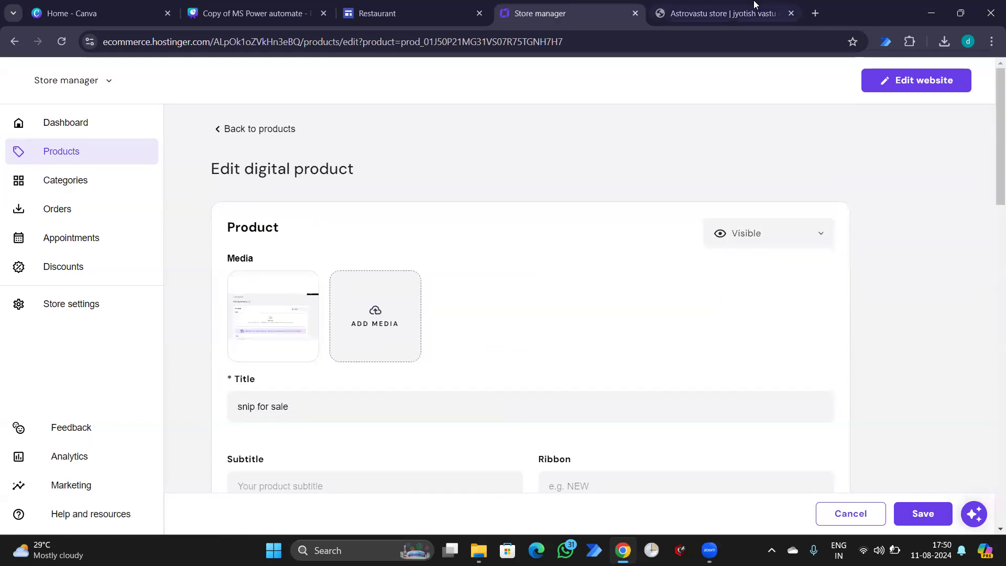
Step: Reload the Astrovastu storefront tab, then close it
{"action": "left_click", "coordinate": [755, 7]}
{"action": "left_click", "coordinate": [65, 43]}
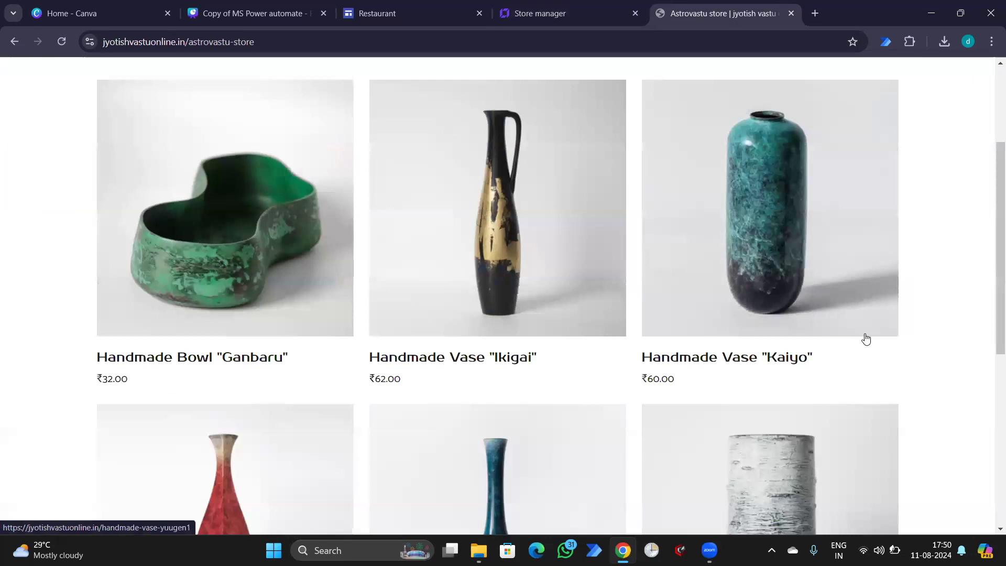
{"action": "scroll", "coordinate": [553, 281], "scroll_direction": "up", "scroll_amount": 3}
{"action": "scroll", "coordinate": [540, 277], "scroll_direction": "down", "scroll_amount": 7}
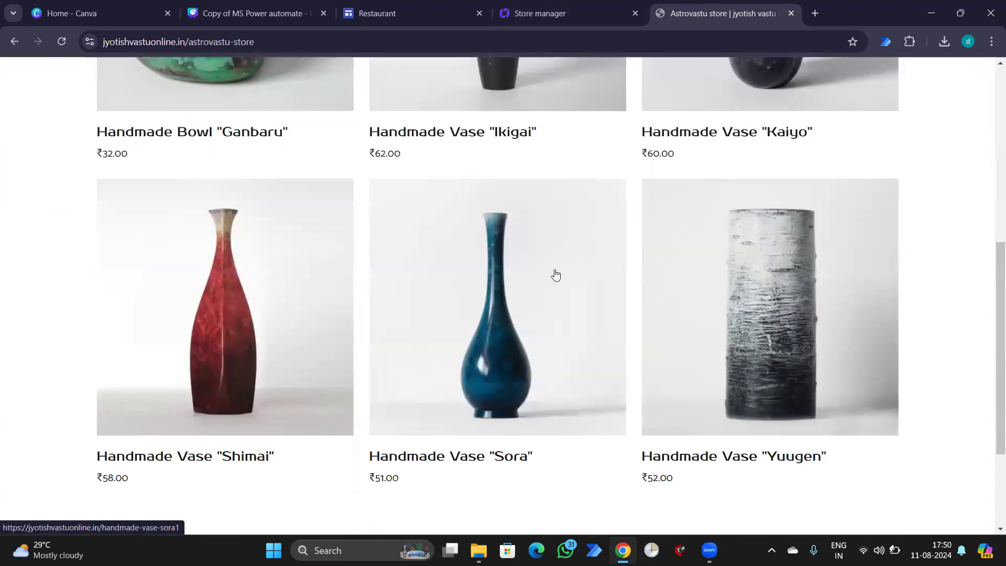
{"action": "scroll", "coordinate": [555, 275], "scroll_direction": "down", "scroll_amount": 3}
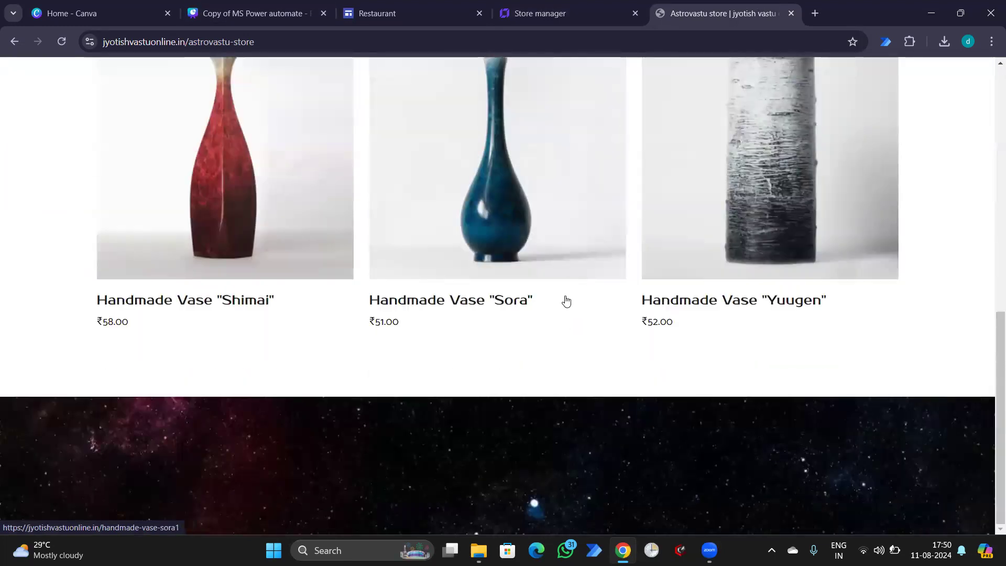
{"action": "middle_click", "coordinate": [747, 21]}
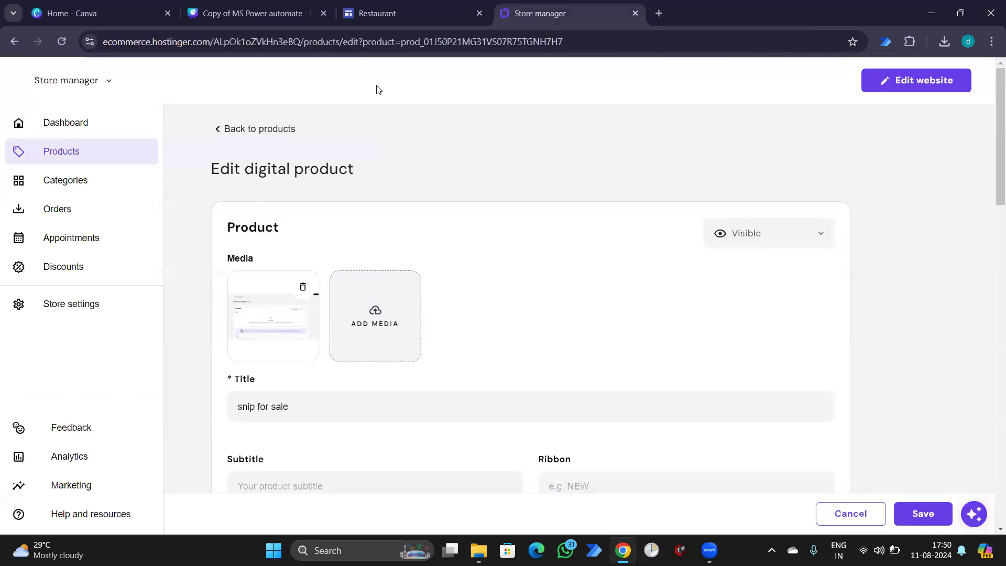
Step: Review the snip for sale edit form, selecting its title text
{"action": "scroll", "coordinate": [366, 340], "scroll_direction": "down", "scroll_amount": 3}
{"action": "left_click_drag", "start_coordinate": [297, 205], "coordinate": [237, 210]}
{"action": "scroll", "coordinate": [335, 243], "scroll_direction": "down", "scroll_amount": 10}
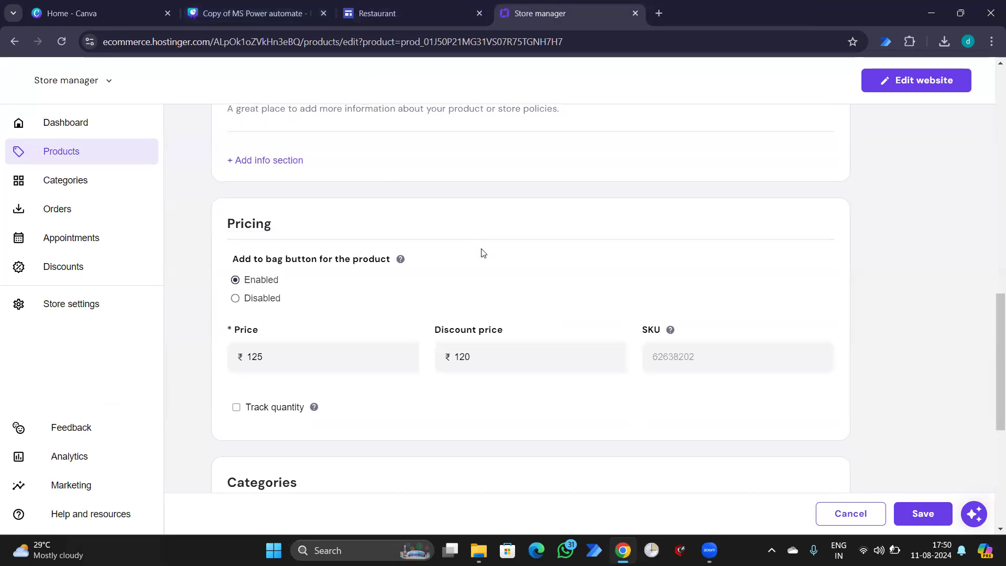
{"action": "scroll", "coordinate": [490, 279], "scroll_direction": "up", "scroll_amount": 12}
{"action": "scroll", "coordinate": [504, 378], "scroll_direction": "up", "scroll_amount": 1}
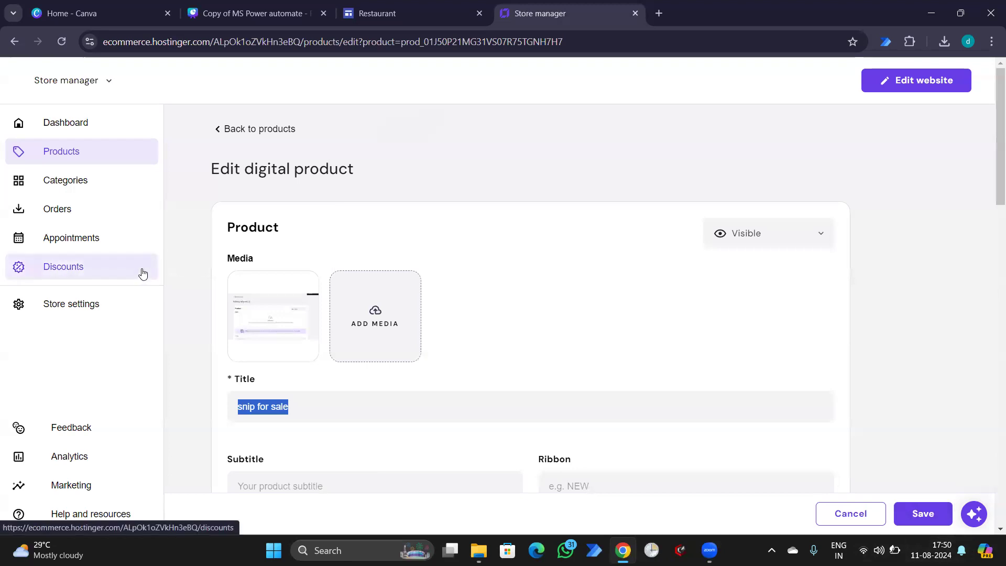
Step: Start a new category and assign the Yuugen, Sora and Kaiyo vases to it
{"action": "left_click", "coordinate": [72, 184]}
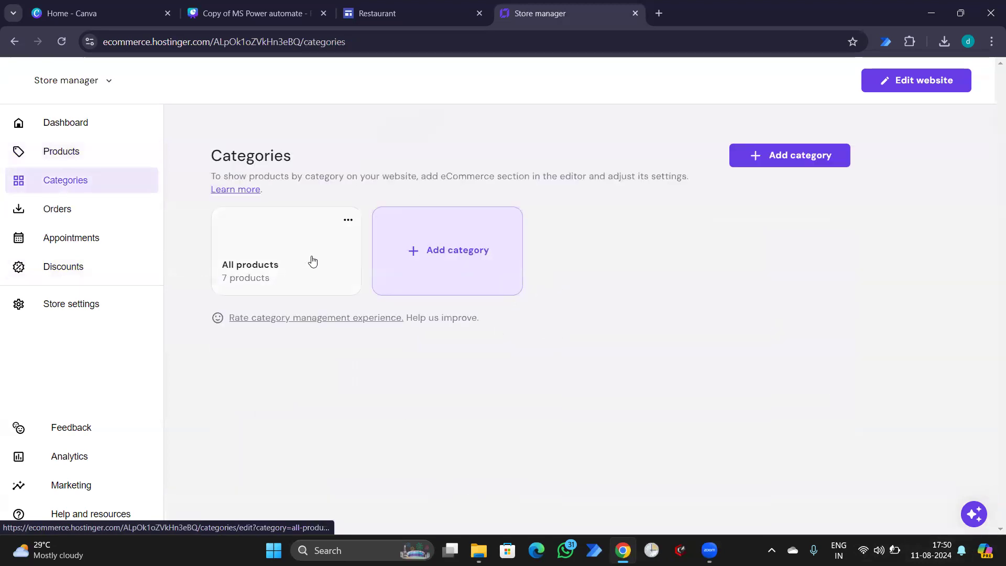
{"action": "left_click", "coordinate": [424, 283]}
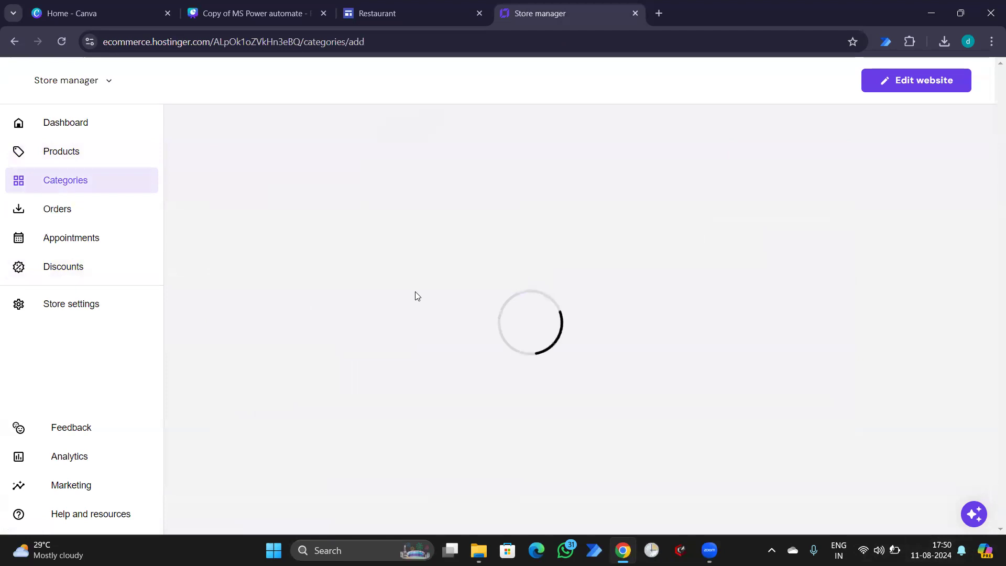
{"action": "scroll", "coordinate": [408, 315], "scroll_direction": "down", "scroll_amount": 3}
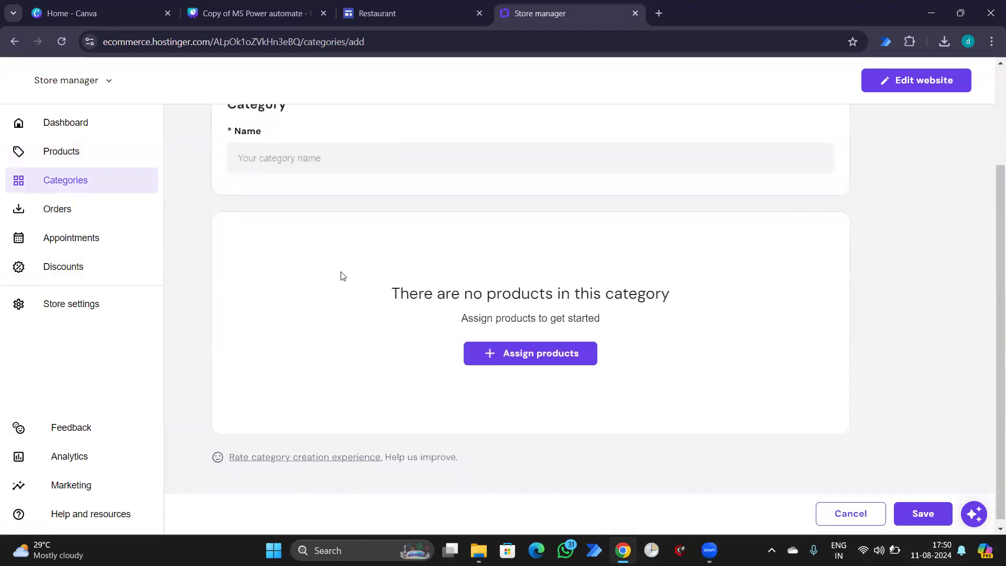
{"action": "left_click", "coordinate": [575, 355]}
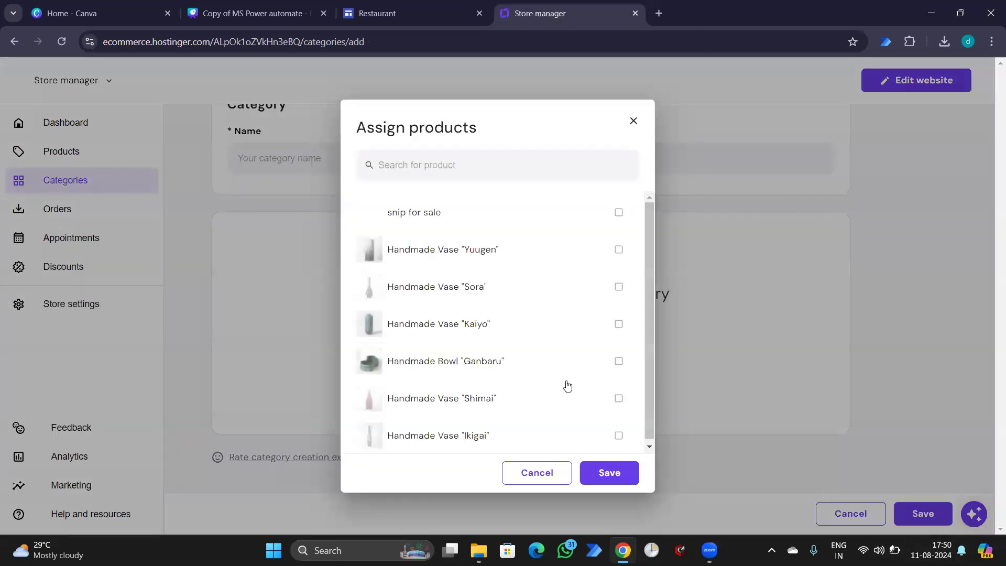
{"action": "left_click", "coordinate": [558, 264]}
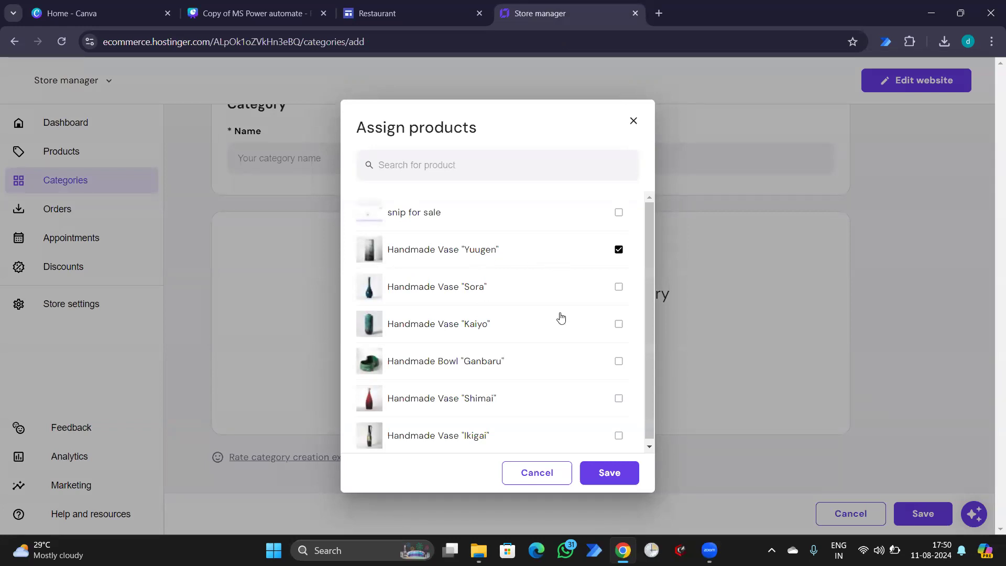
{"action": "left_click", "coordinate": [561, 311]}
{"action": "left_click", "coordinate": [561, 287]}
{"action": "scroll", "coordinate": [640, 447], "scroll_direction": "down", "scroll_amount": 1}
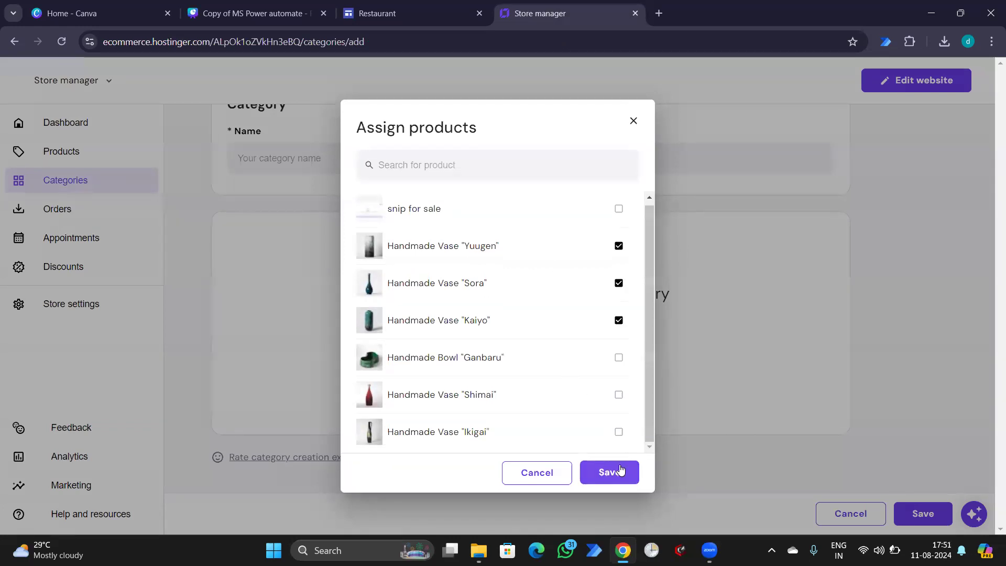
{"action": "left_click", "coordinate": [610, 472]}
Step: Name the category 'test' and save it
{"action": "left_click", "coordinate": [353, 161]}
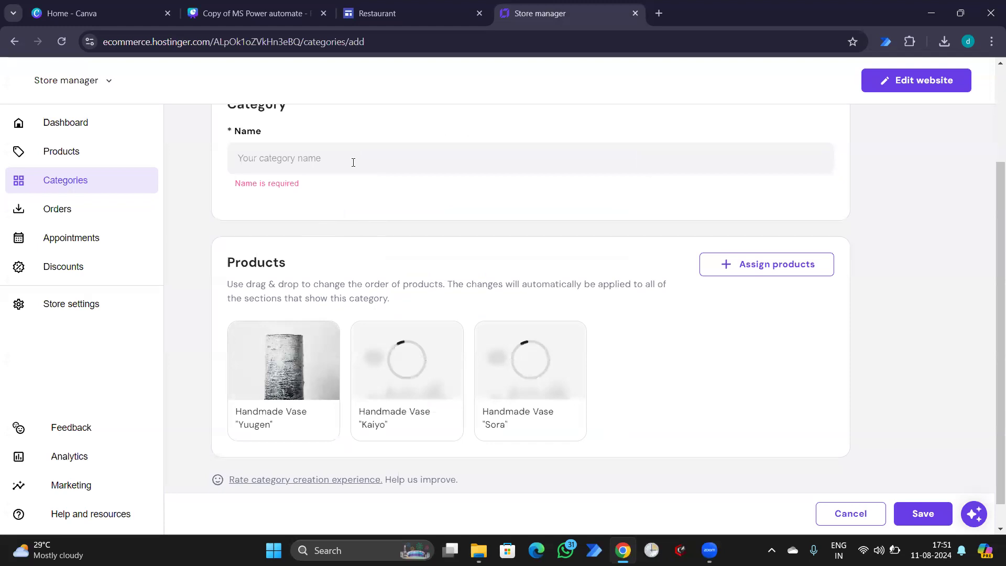
{"action": "type", "text": "test"}
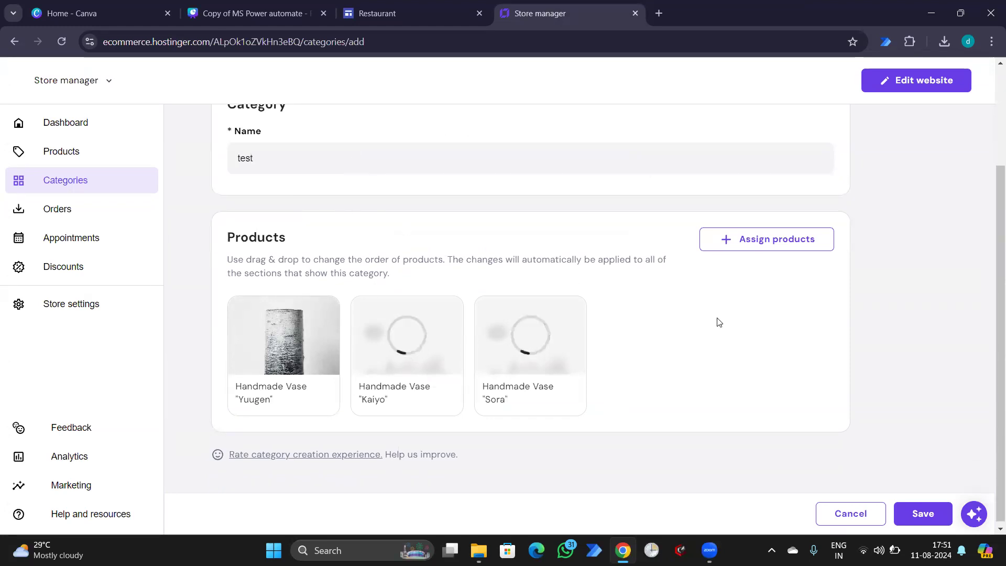
{"action": "left_click", "coordinate": [923, 514]}
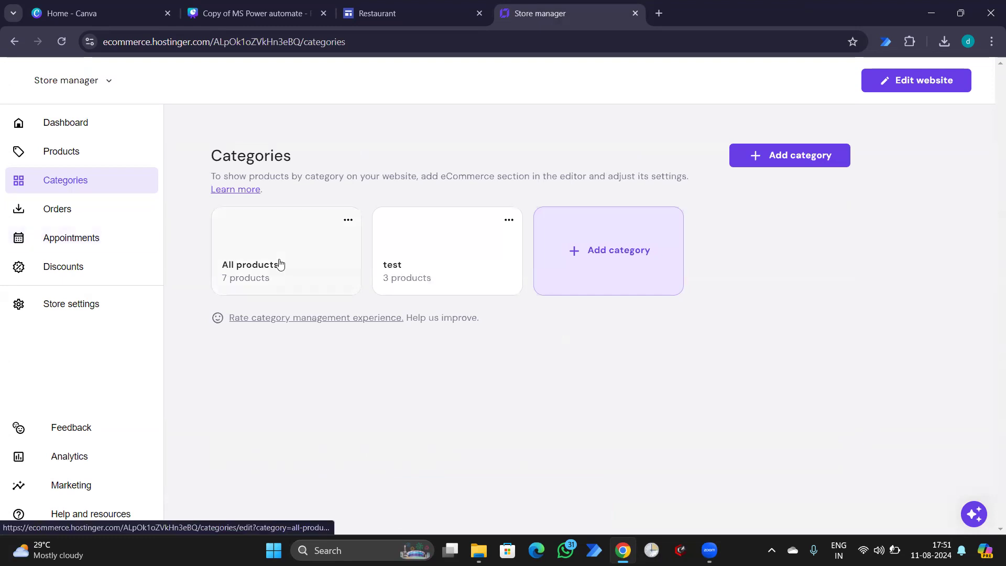
Step: Look over the All products category, the discount codes and the store settings in Store manager
{"action": "left_click", "coordinate": [281, 262]}
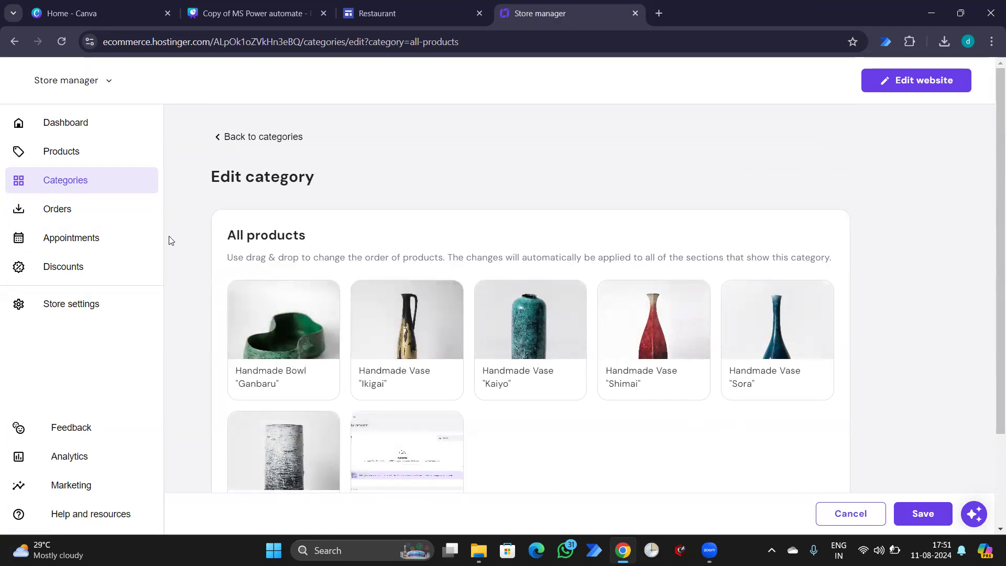
{"action": "left_click", "coordinate": [66, 273]}
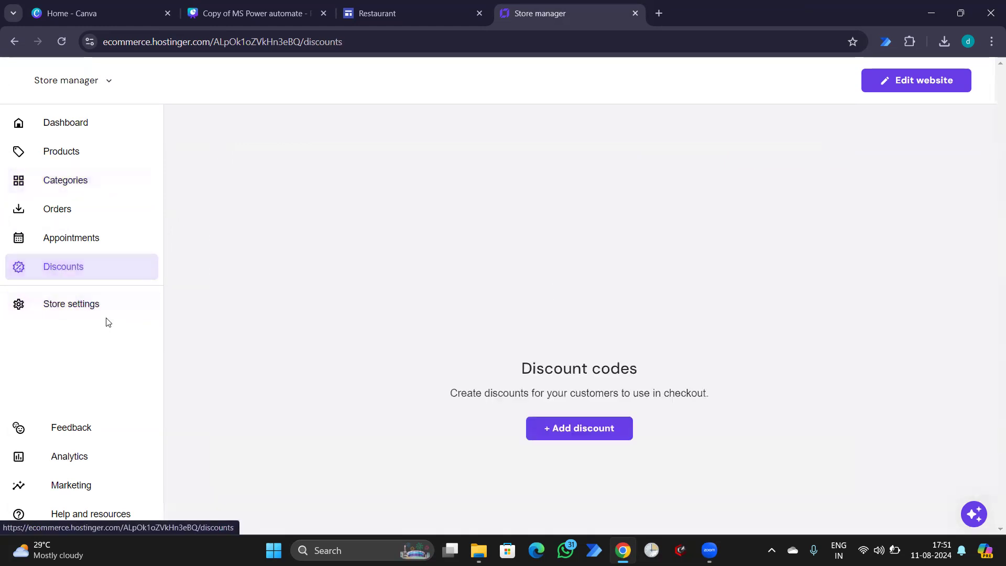
{"action": "left_click", "coordinate": [104, 312]}
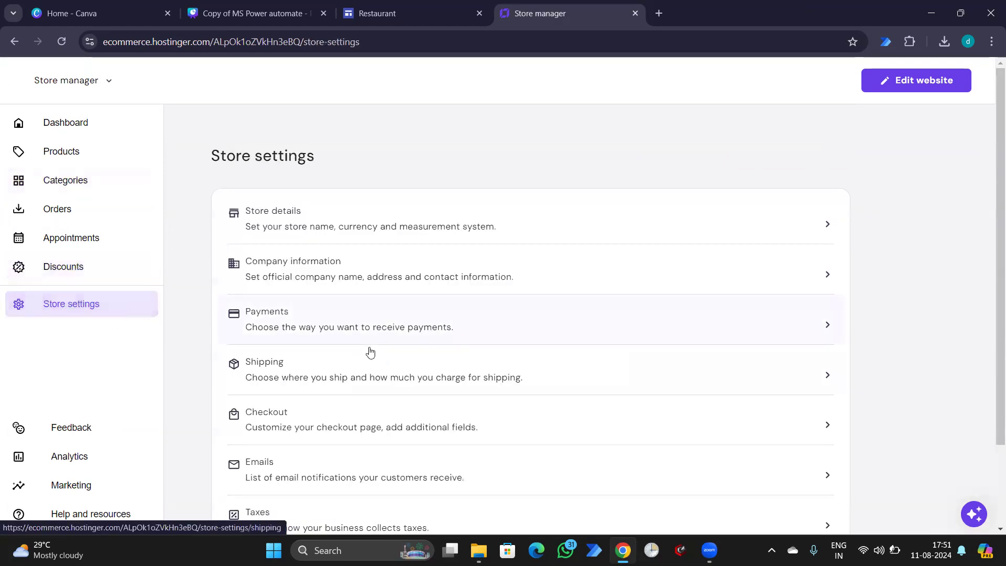
{"action": "scroll", "coordinate": [370, 354], "scroll_direction": "down", "scroll_amount": 2}
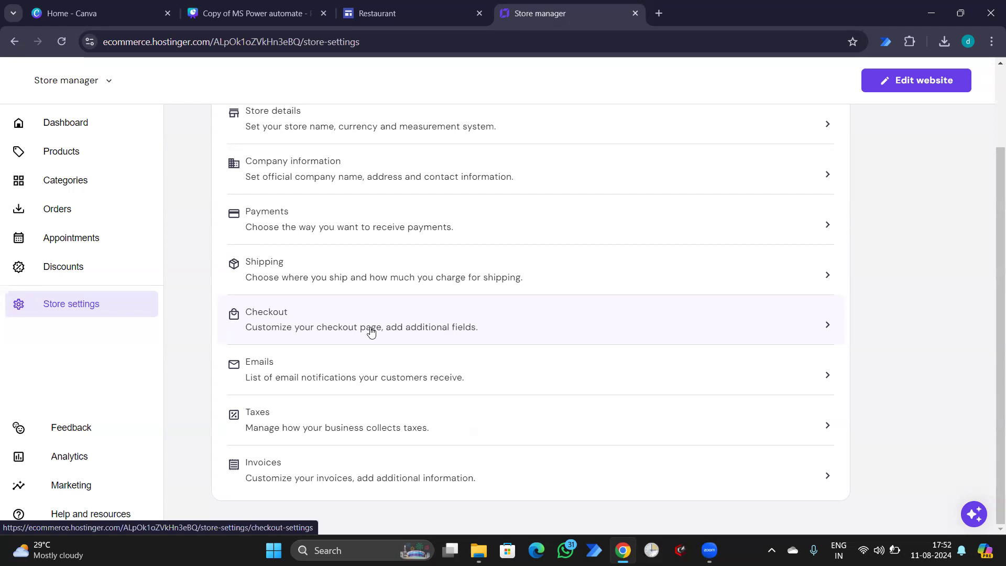
{"action": "scroll", "coordinate": [545, 225], "scroll_direction": "up", "scroll_amount": 2}
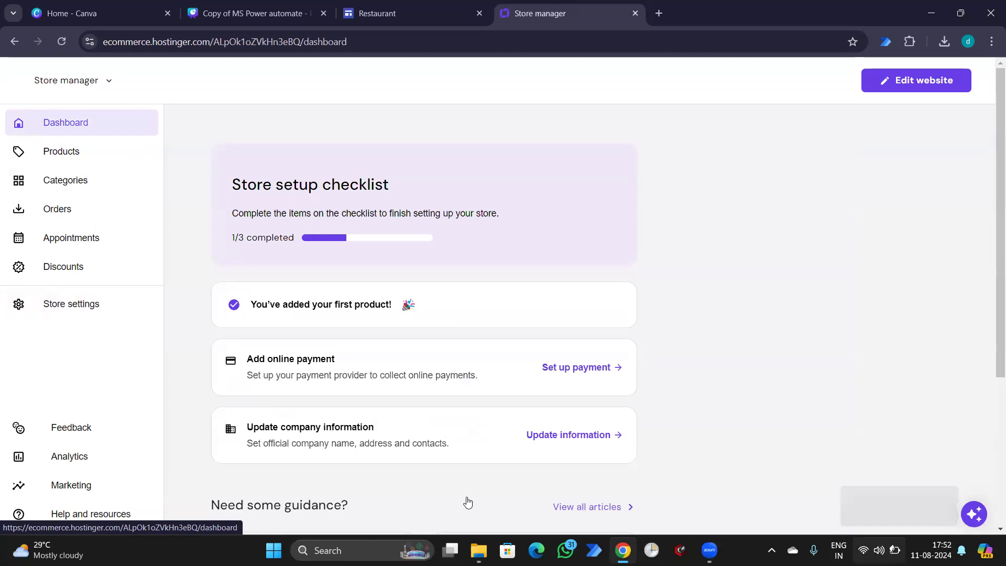
{"action": "scroll", "coordinate": [463, 454], "scroll_direction": "down", "scroll_amount": 3}
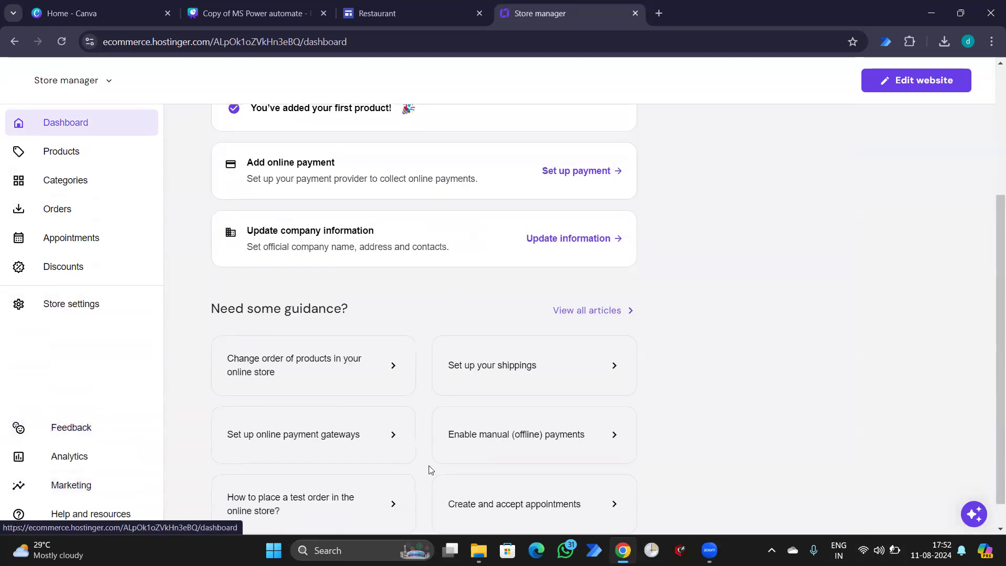
{"action": "scroll", "coordinate": [443, 434], "scroll_direction": "up", "scroll_amount": 3}
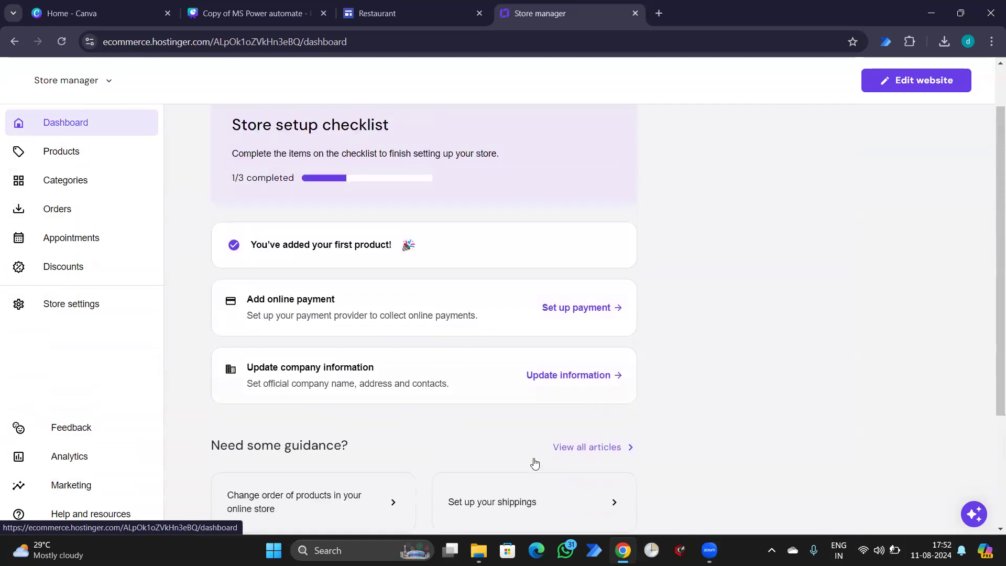
{"action": "scroll", "coordinate": [536, 461], "scroll_direction": "down", "scroll_amount": 3}
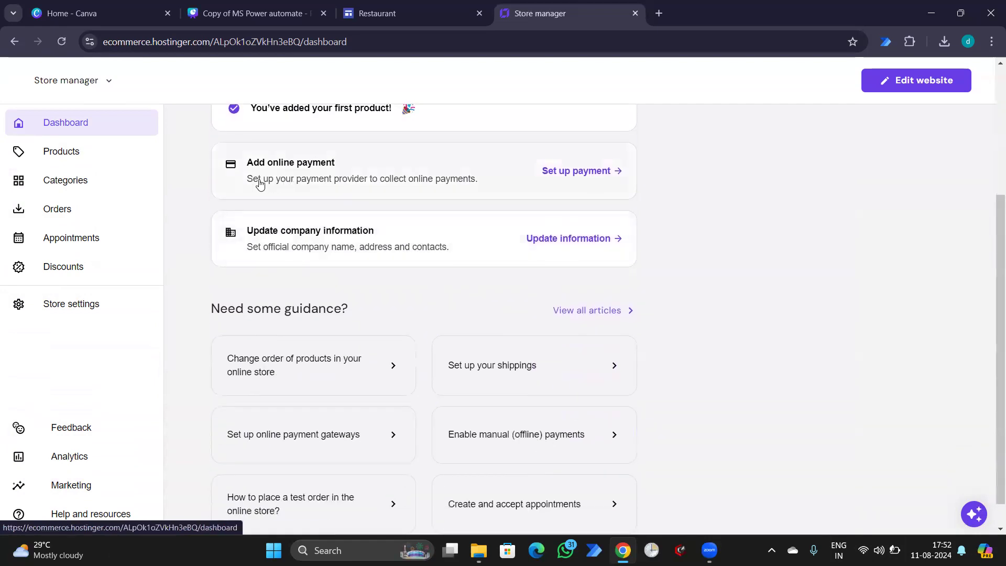
{"action": "scroll", "coordinate": [404, 386], "scroll_direction": "down", "scroll_amount": 1}
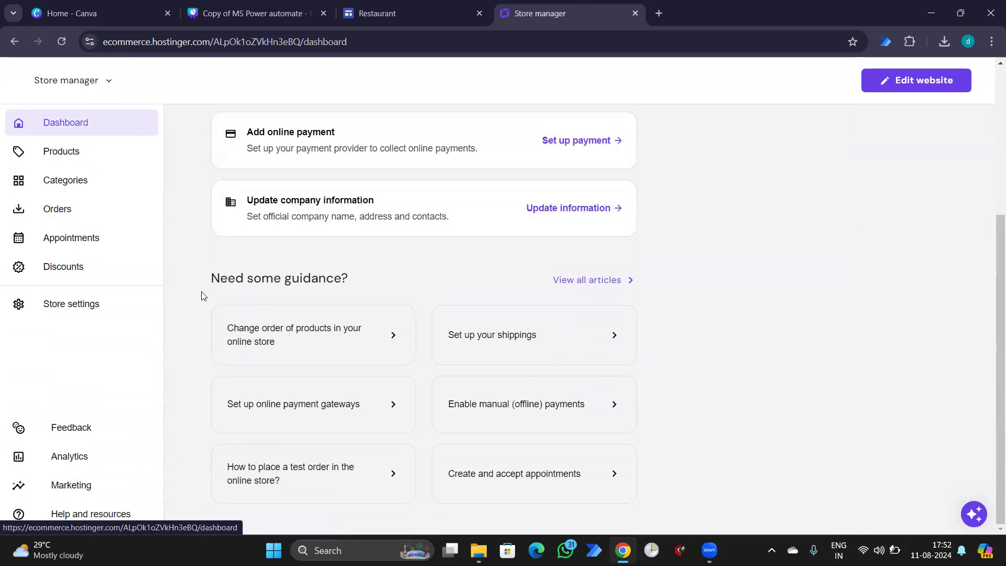
{"action": "left_click_drag", "start_coordinate": [202, 293], "coordinate": [662, 271]}
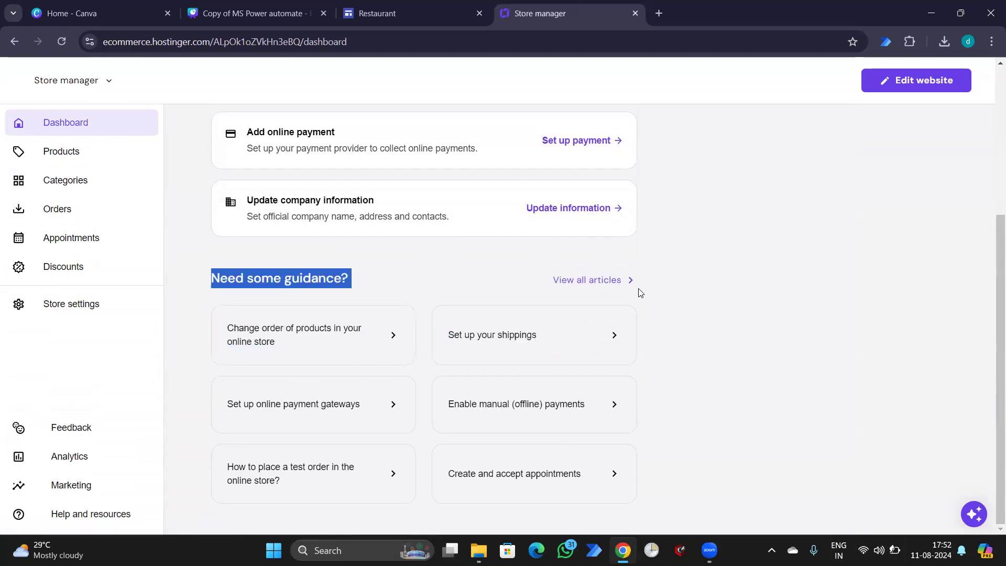
{"action": "left_click", "coordinate": [751, 313]}
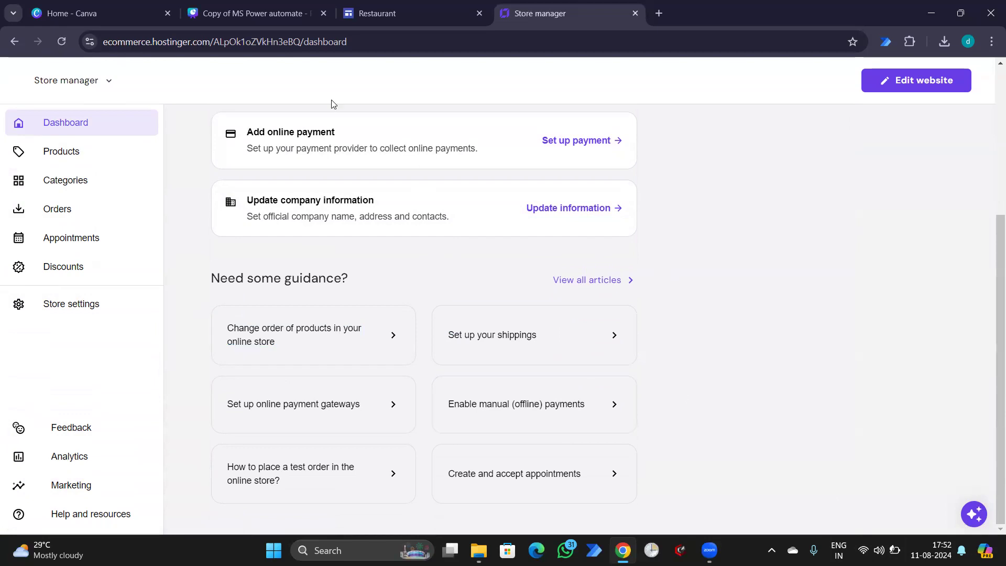
{"action": "left_click", "coordinate": [252, 13]}
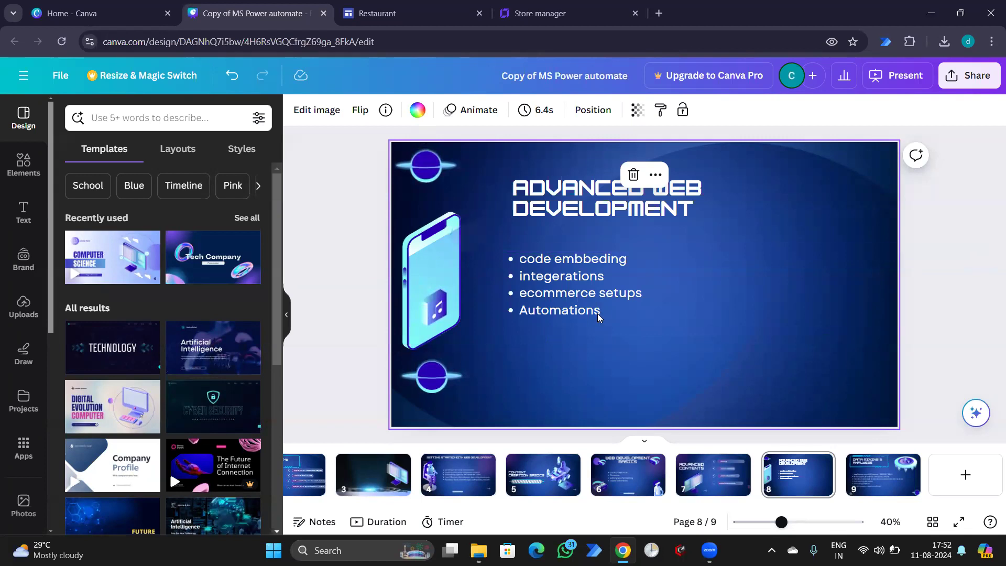
{"action": "double_click", "coordinate": [595, 276]}
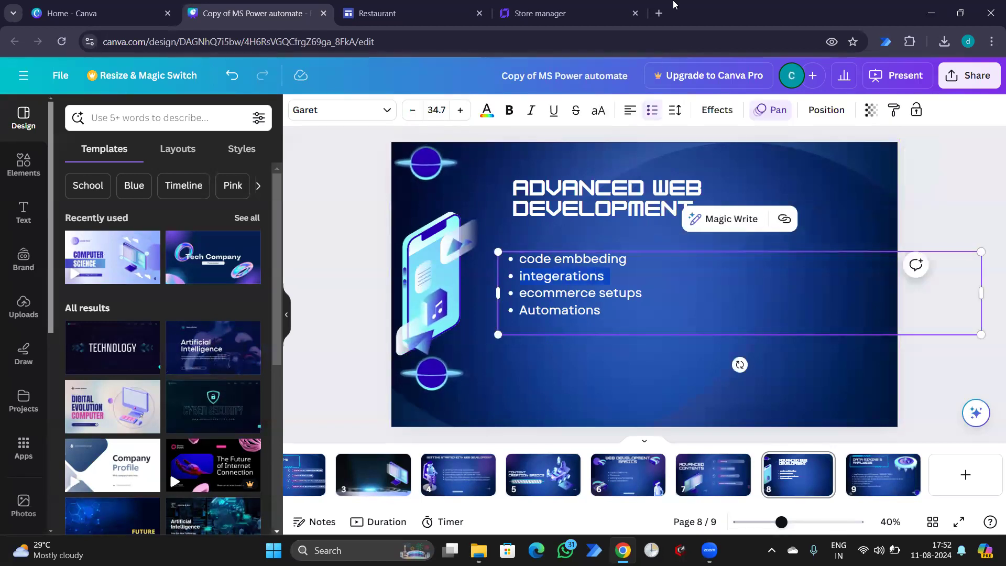
{"action": "left_click", "coordinate": [571, 21]}
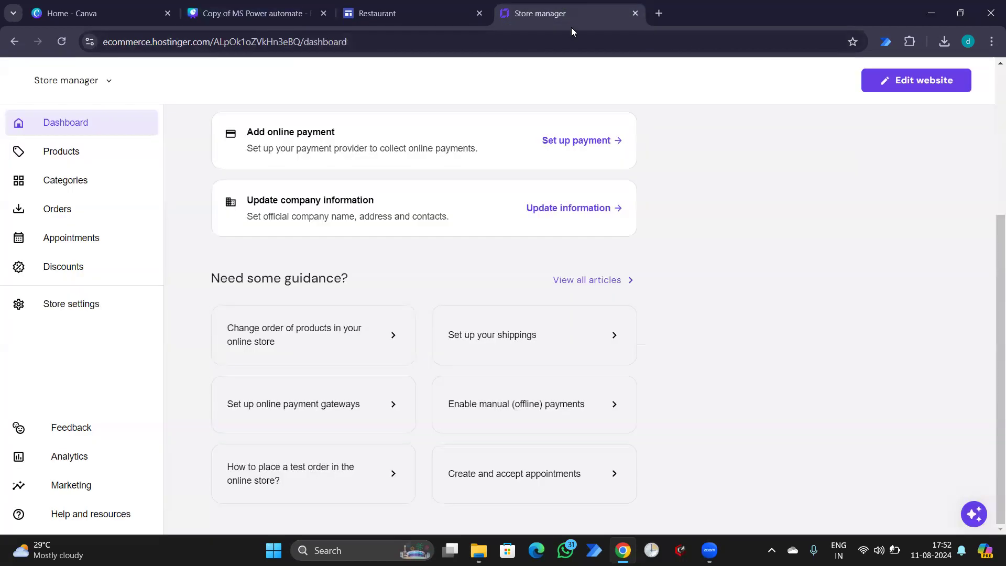
Step: Reopen the astrology and Vastu site in the editor and show the More settings menu
{"action": "left_click", "coordinate": [936, 84]}
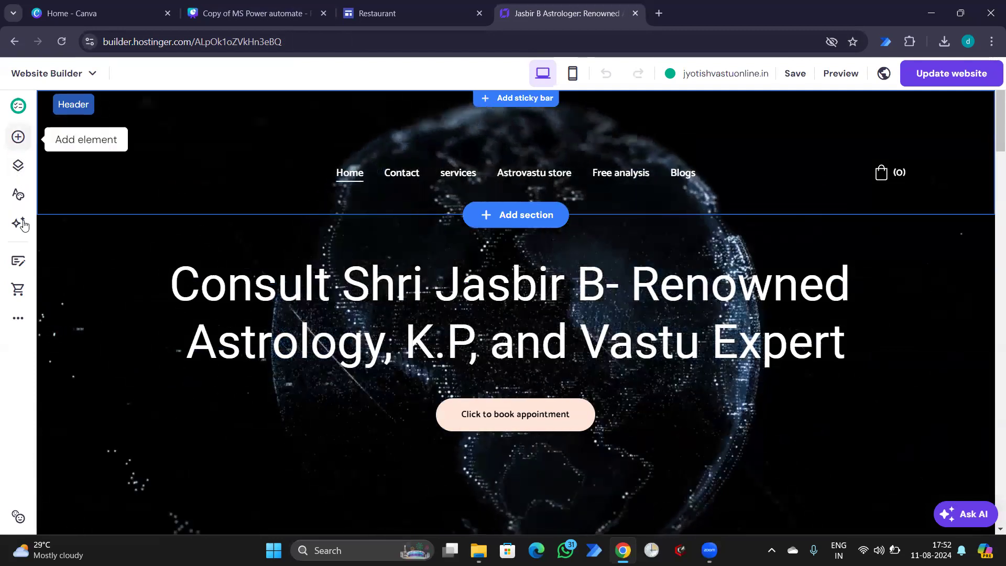
{"action": "left_click", "coordinate": [18, 318]}
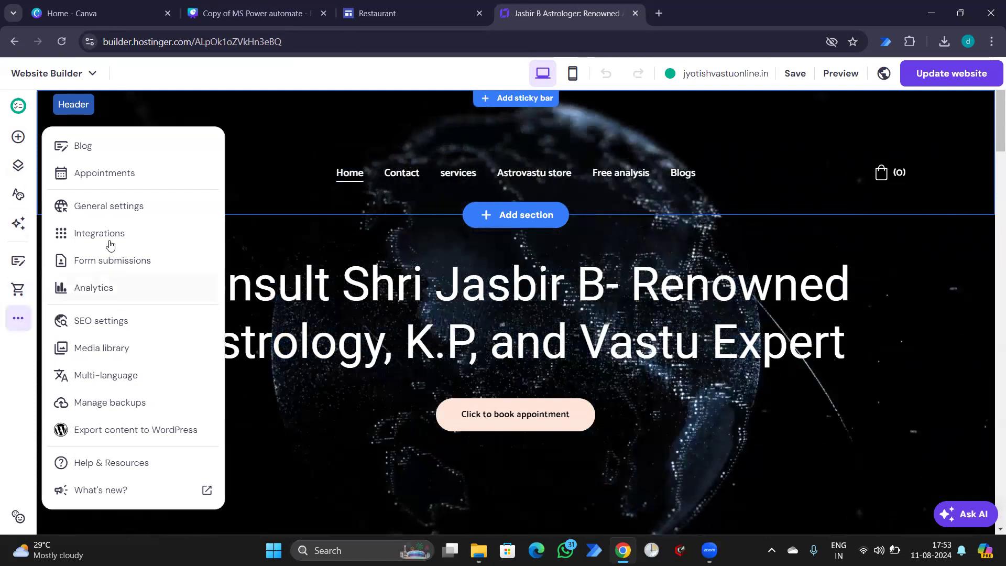
Step: Open Integrations and browse apps such as Custom code, Google Analytics, Hotjar and WhatsApp
{"action": "left_click", "coordinate": [78, 233]}
{"action": "scroll", "coordinate": [481, 262], "scroll_direction": "down", "scroll_amount": 5}
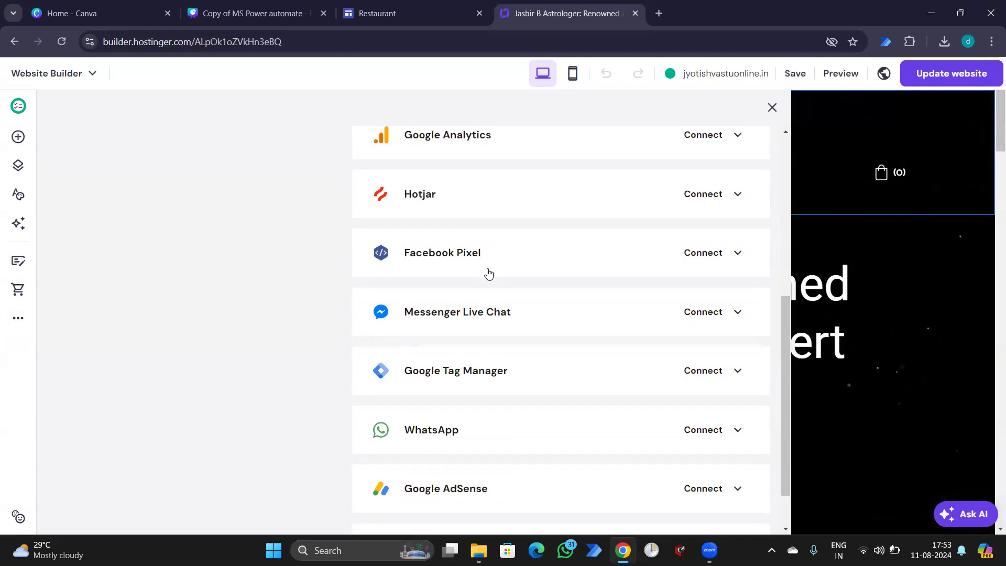
{"action": "scroll", "coordinate": [503, 317], "scroll_direction": "down", "scroll_amount": 1}
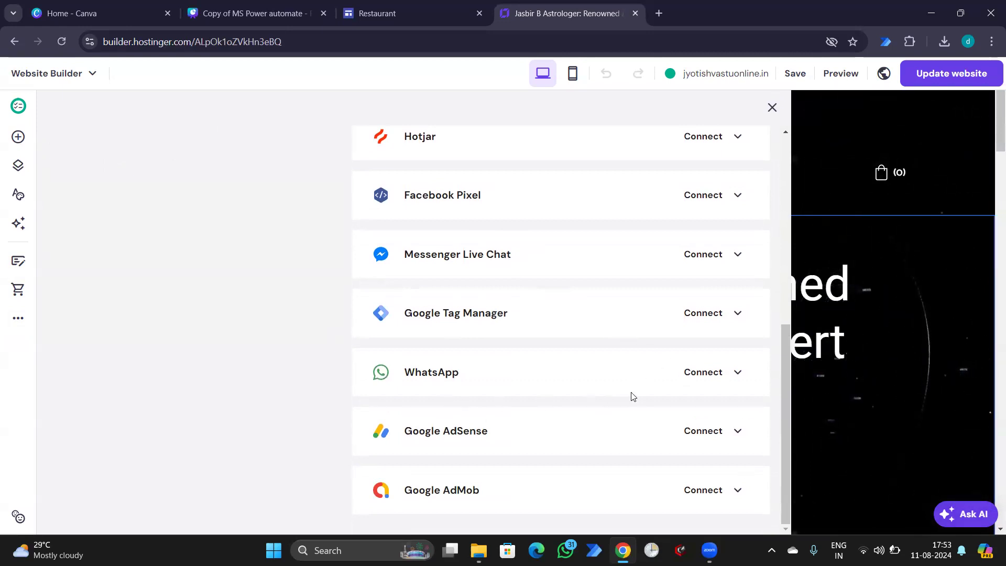
{"action": "scroll", "coordinate": [633, 405], "scroll_direction": "up", "scroll_amount": 5}
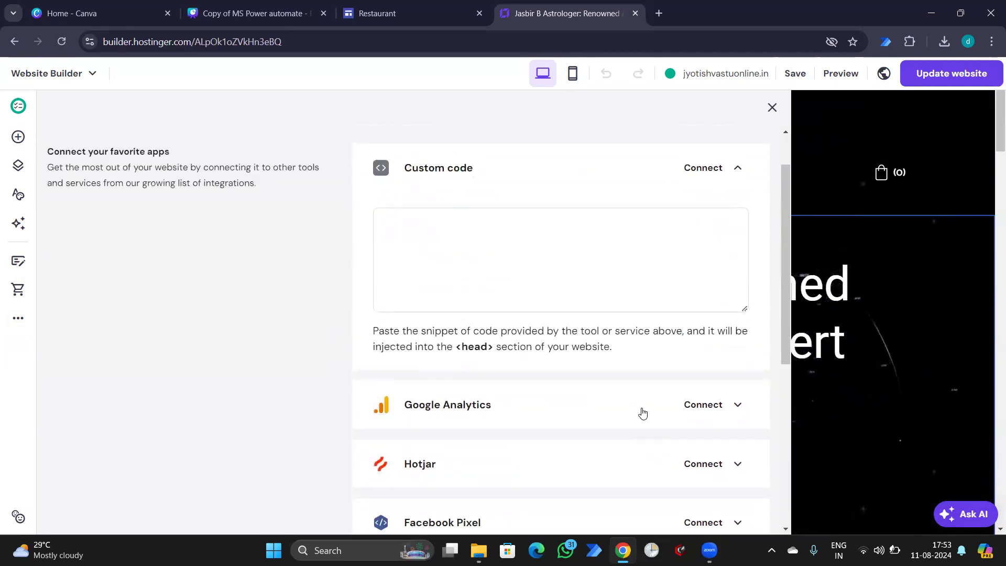
{"action": "scroll", "coordinate": [646, 408], "scroll_direction": "down", "scroll_amount": 5}
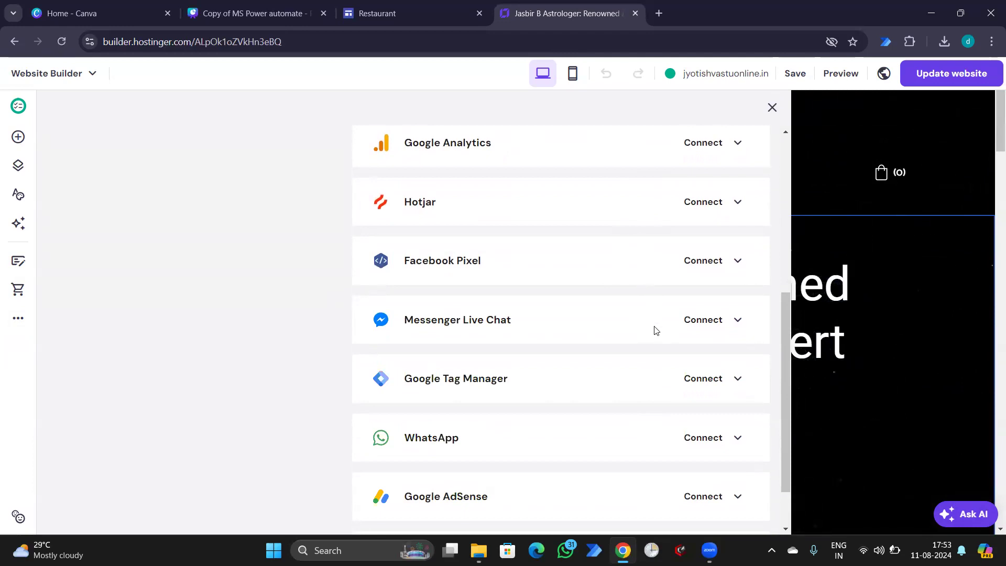
Step: Try entering 'test' as the Google Analytics ID, then discard the change
{"action": "left_click", "coordinate": [705, 149]}
{"action": "left_click", "coordinate": [538, 219]}
{"action": "type", "text": "t"}
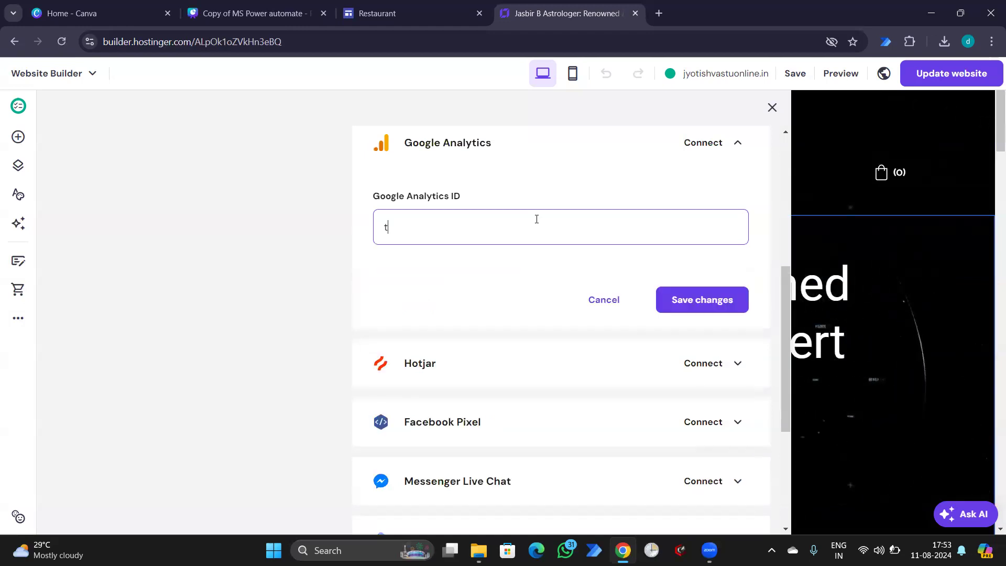
{"action": "type", "text": "est"}
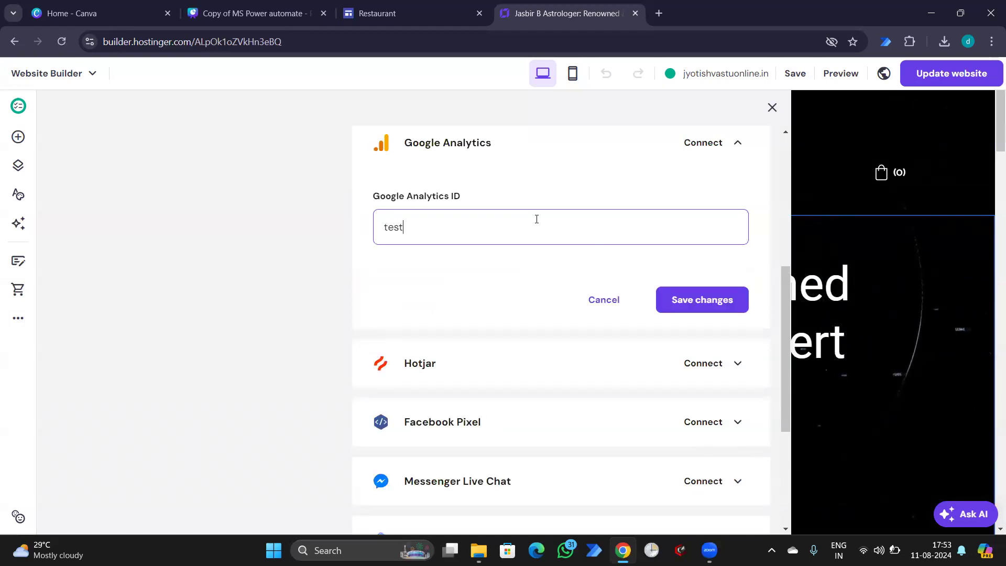
{"action": "left_click", "coordinate": [610, 306]}
{"action": "left_click", "coordinate": [638, 358]}
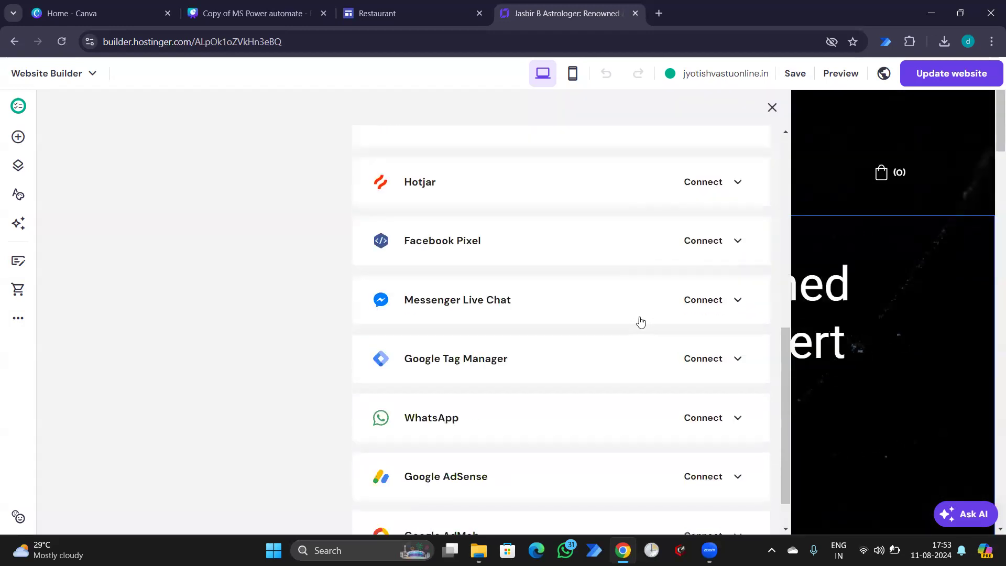
Step: Inspect the Messenger Live Chat, Google Tag Manager and WhatsApp connection fields without saving
{"action": "left_click", "coordinate": [627, 266]}
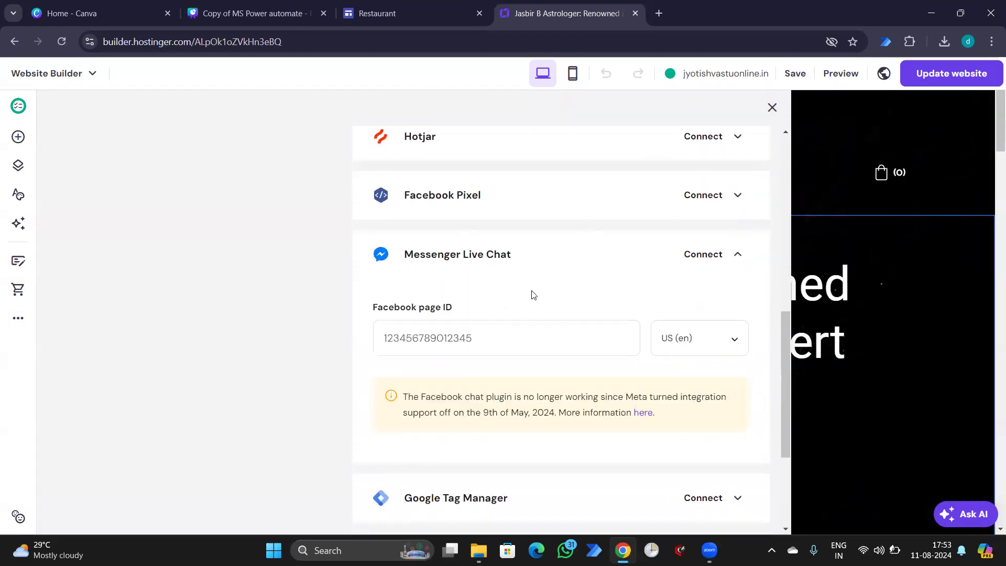
{"action": "left_click", "coordinate": [461, 336]}
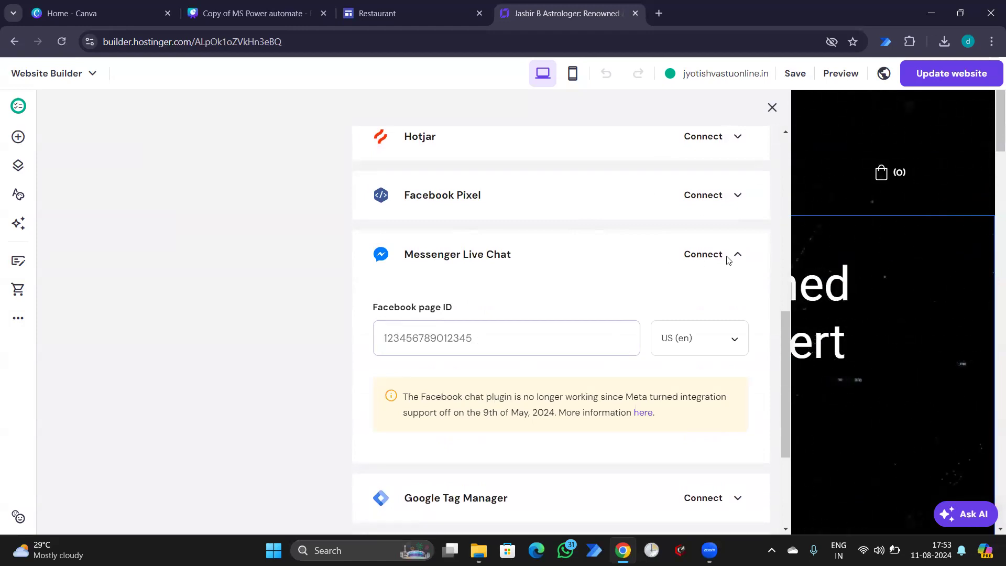
{"action": "left_click", "coordinate": [734, 256]}
{"action": "left_click", "coordinate": [545, 307]}
{"action": "left_click", "coordinate": [545, 307]}
{"action": "left_click", "coordinate": [548, 379]}
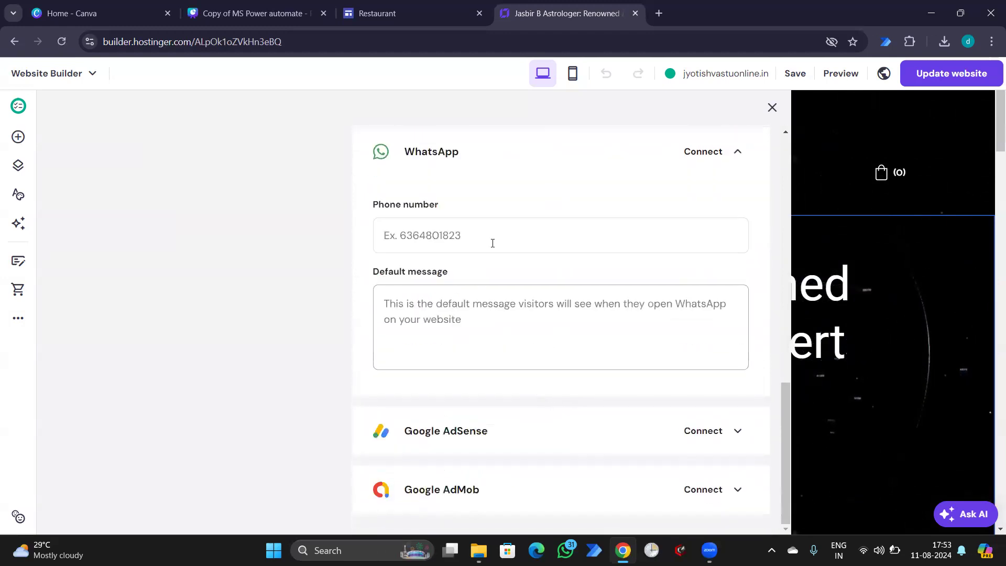
{"action": "left_click", "coordinate": [492, 236]}
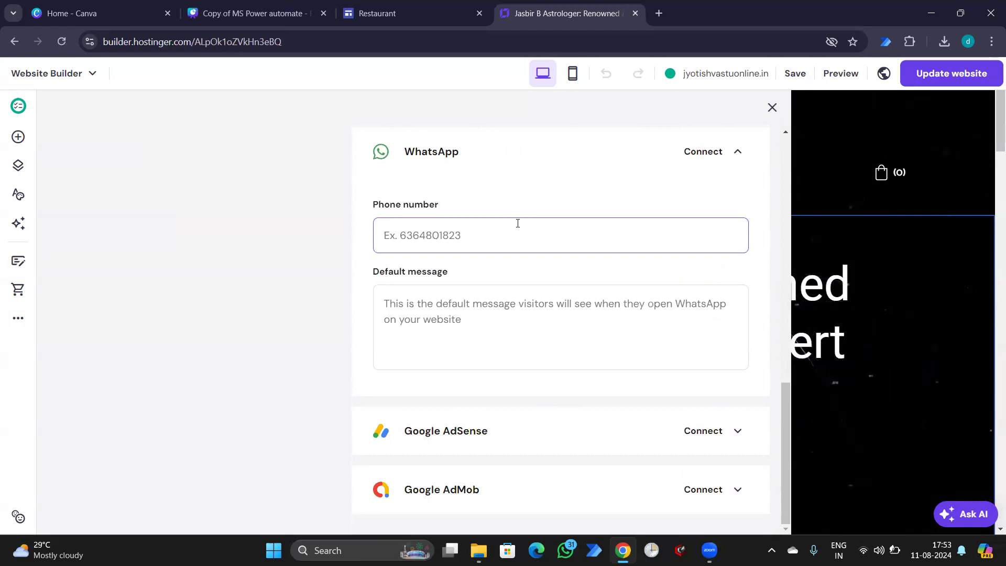
{"action": "left_click", "coordinate": [737, 154]}
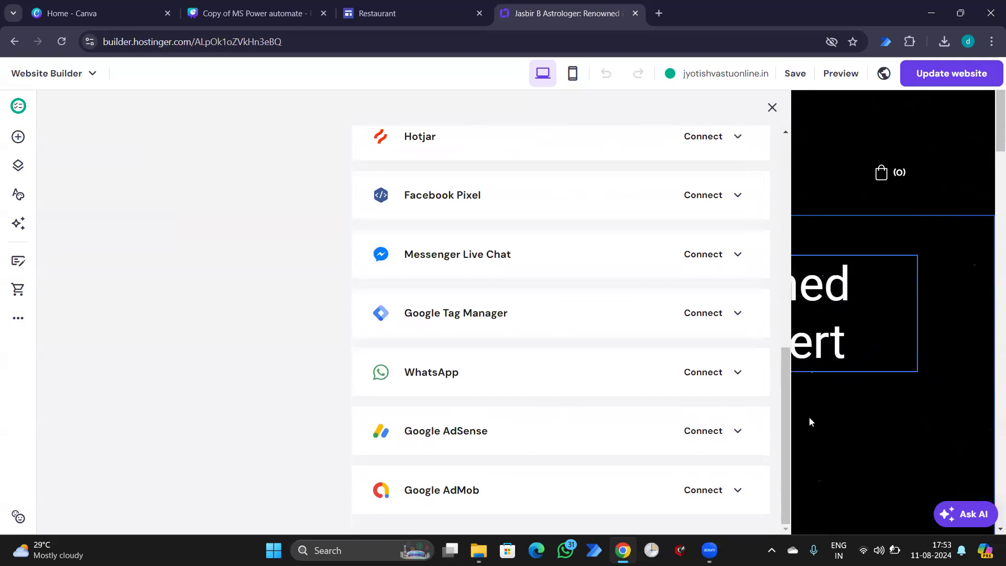
Step: View the Google AdSense and Google AdMob settings, then close Integrations
{"action": "left_click", "coordinate": [538, 433]}
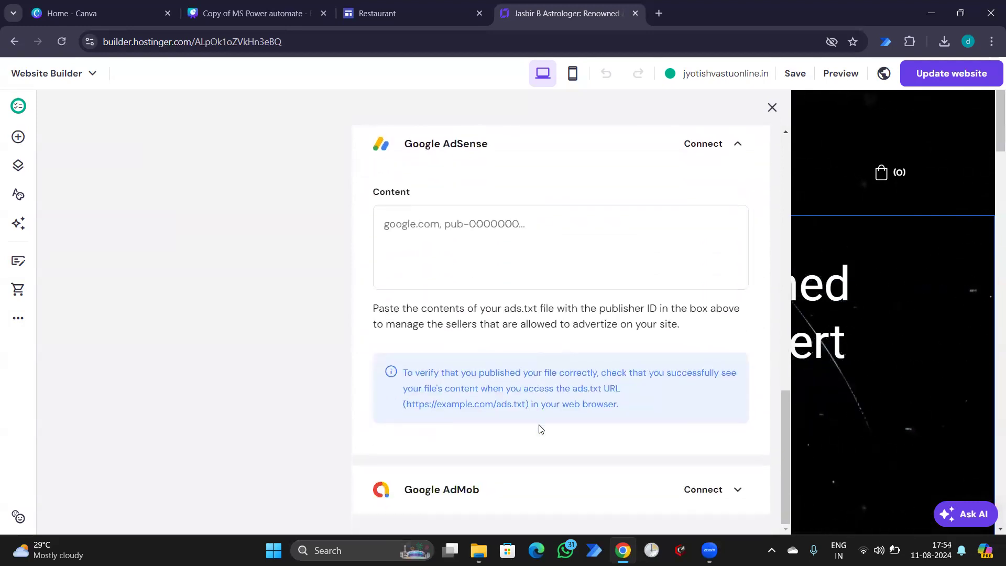
{"action": "left_click", "coordinate": [557, 153]}
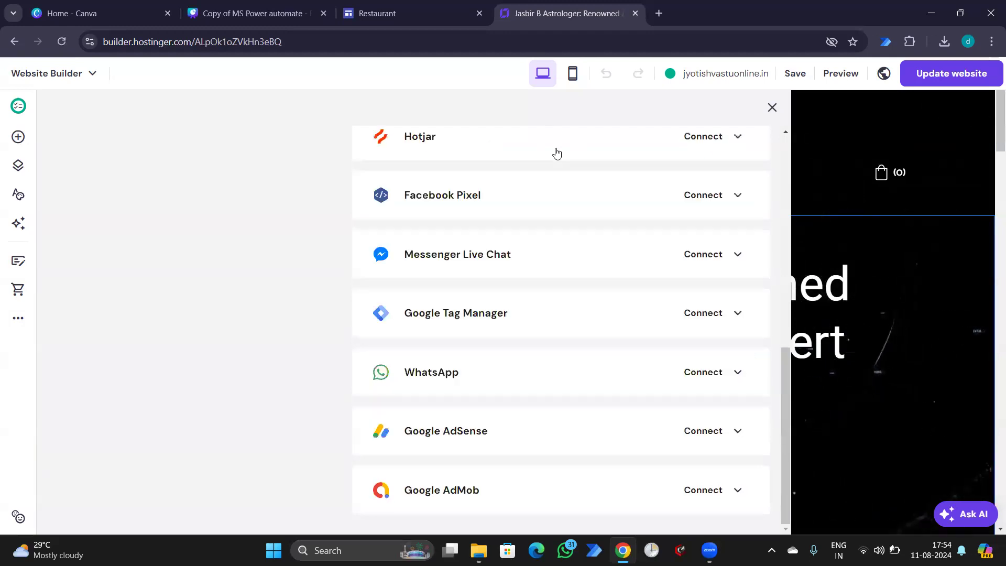
{"action": "left_click", "coordinate": [545, 494]}
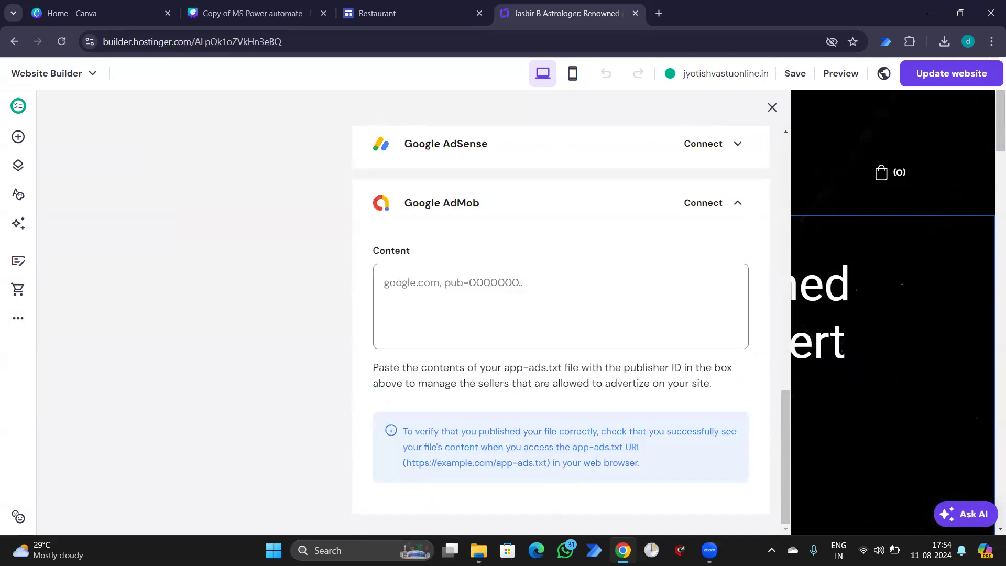
{"action": "scroll", "coordinate": [497, 264], "scroll_direction": "up", "scroll_amount": 15}
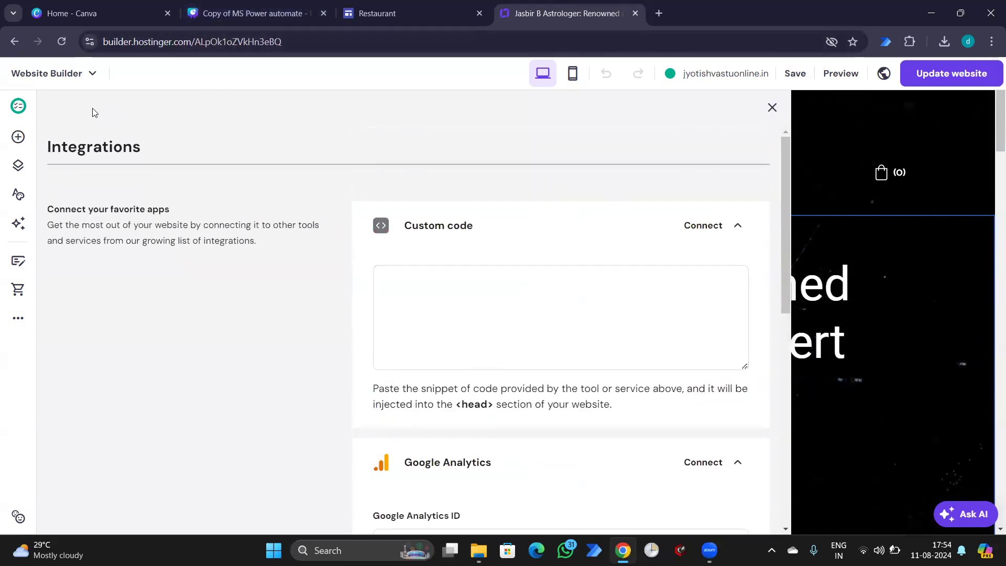
{"action": "left_click", "coordinate": [771, 107]}
Step: Browse the addable elements and try the Chatbot, dismissing its coming-soon notice
{"action": "left_click", "coordinate": [10, 138]}
{"action": "scroll", "coordinate": [79, 431], "scroll_direction": "down", "scroll_amount": 3}
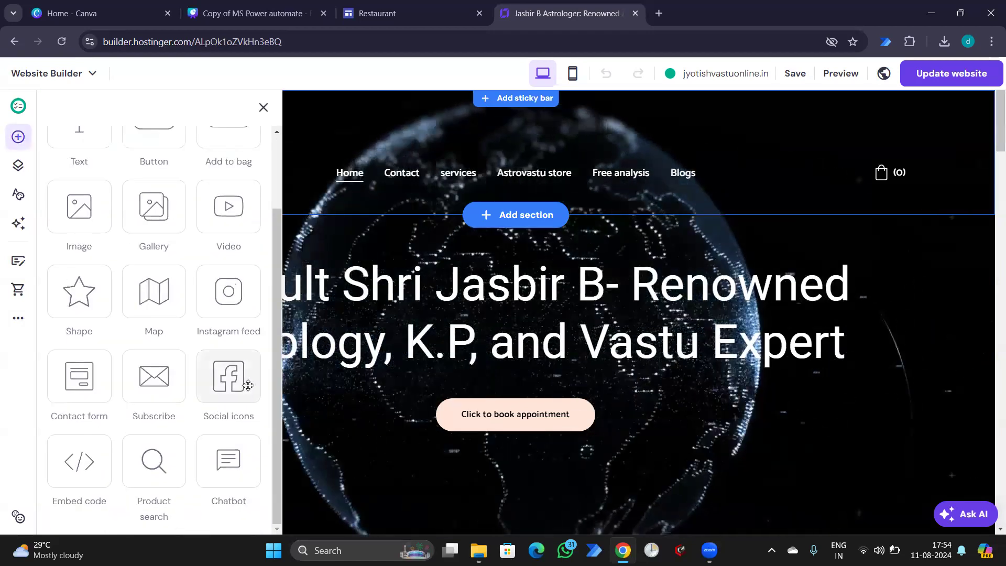
{"action": "scroll", "coordinate": [560, 368], "scroll_direction": "down", "scroll_amount": 15}
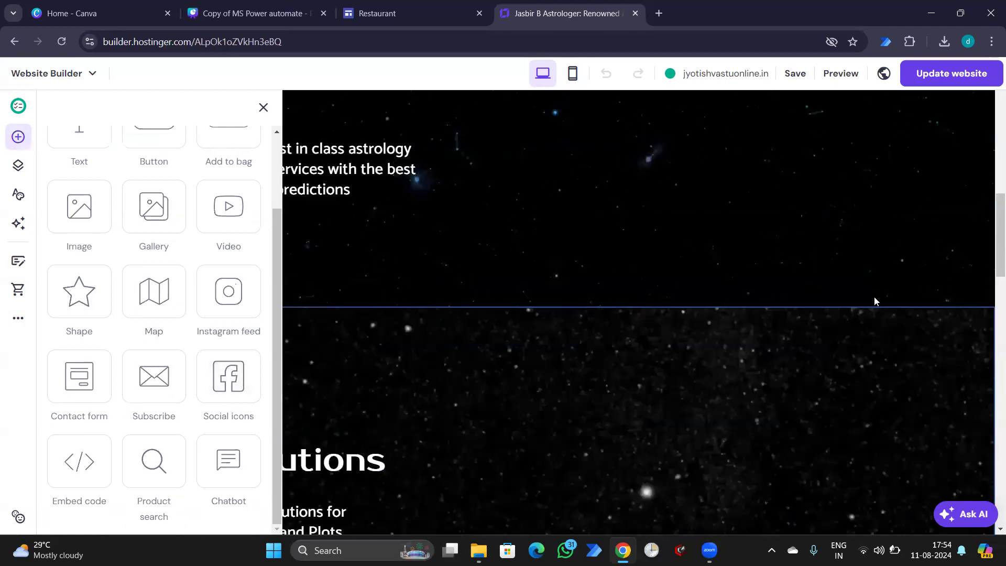
{"action": "scroll", "coordinate": [990, 392], "scroll_direction": "down", "scroll_amount": 10}
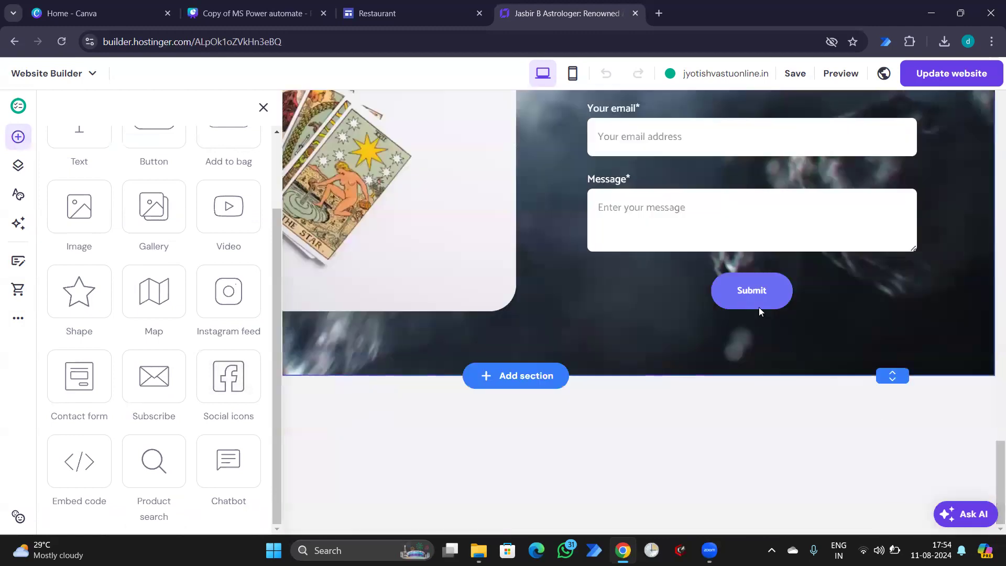
{"action": "scroll", "coordinate": [759, 301], "scroll_direction": "up", "scroll_amount": 3}
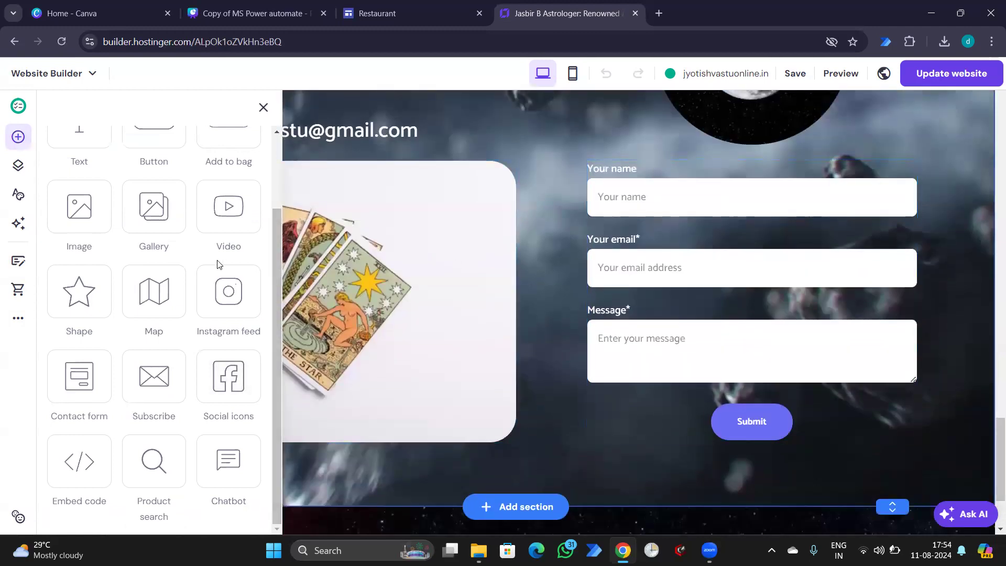
{"action": "left_click", "coordinate": [246, 458]}
{"action": "left_click", "coordinate": [680, 194]}
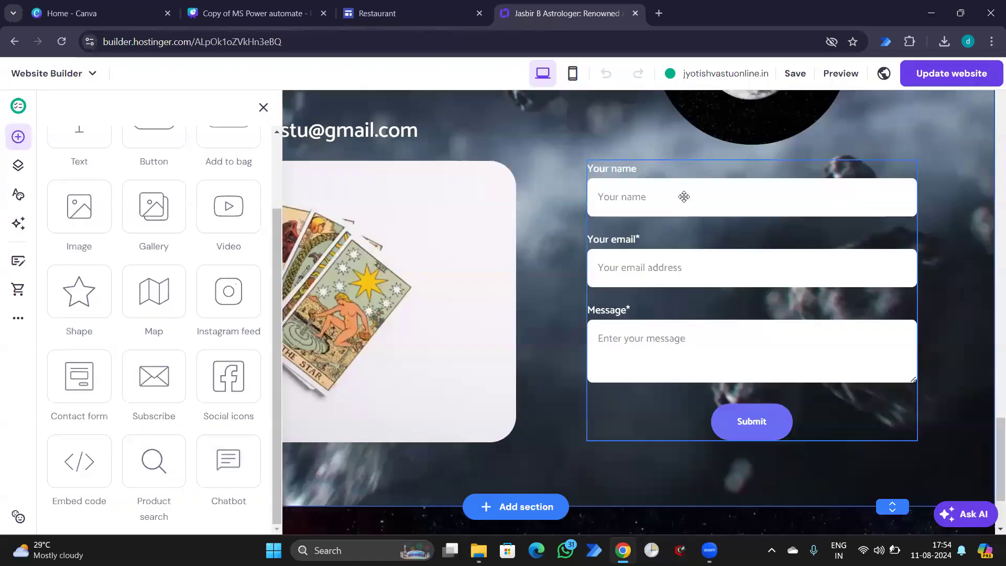
Step: Show the AI tools list with Writer, Page Generator, Heatmap, SEO Assistant and Logo Maker
{"action": "scroll", "coordinate": [157, 314], "scroll_direction": "up", "scroll_amount": 2}
{"action": "scroll", "coordinate": [165, 437], "scroll_direction": "down", "scroll_amount": 2}
{"action": "scroll", "coordinate": [166, 437], "scroll_direction": "up", "scroll_amount": 2}
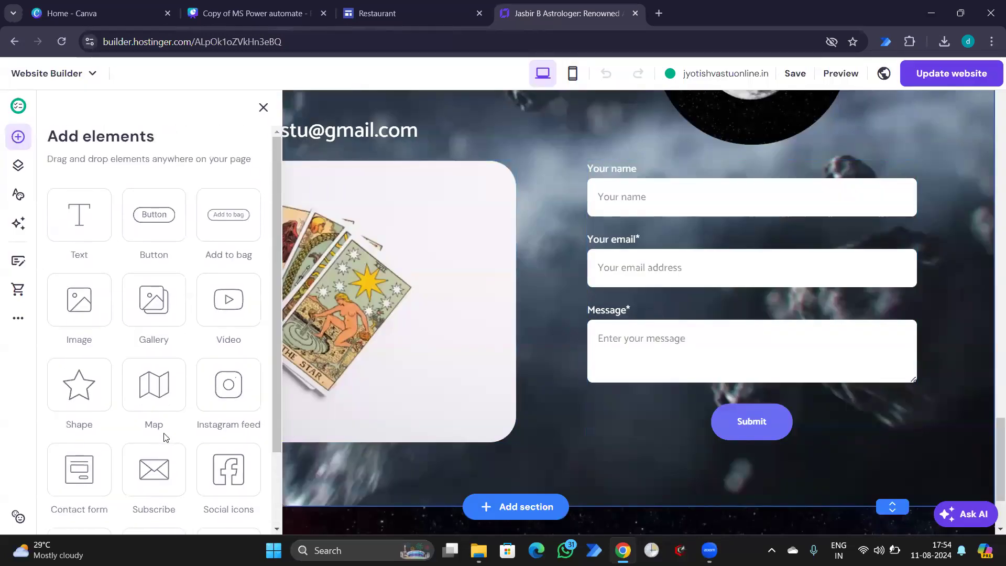
{"action": "left_click", "coordinate": [20, 223]}
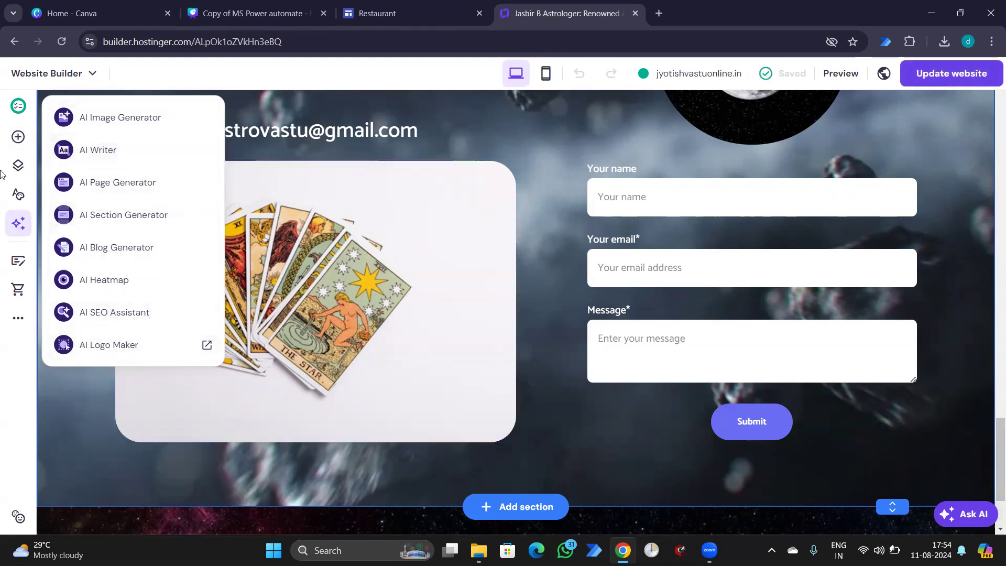
Step: Scroll through the completed website setup checklist, then go back to the elements list and page
{"action": "left_click", "coordinate": [20, 107]}
{"action": "scroll", "coordinate": [145, 308], "scroll_direction": "down", "scroll_amount": 5}
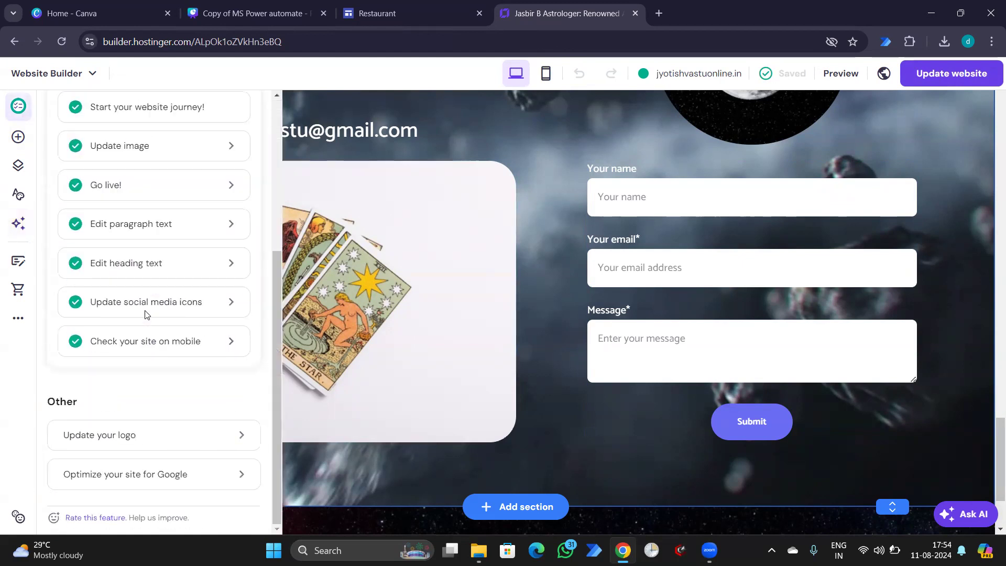
{"action": "scroll", "coordinate": [147, 318], "scroll_direction": "up", "scroll_amount": 5}
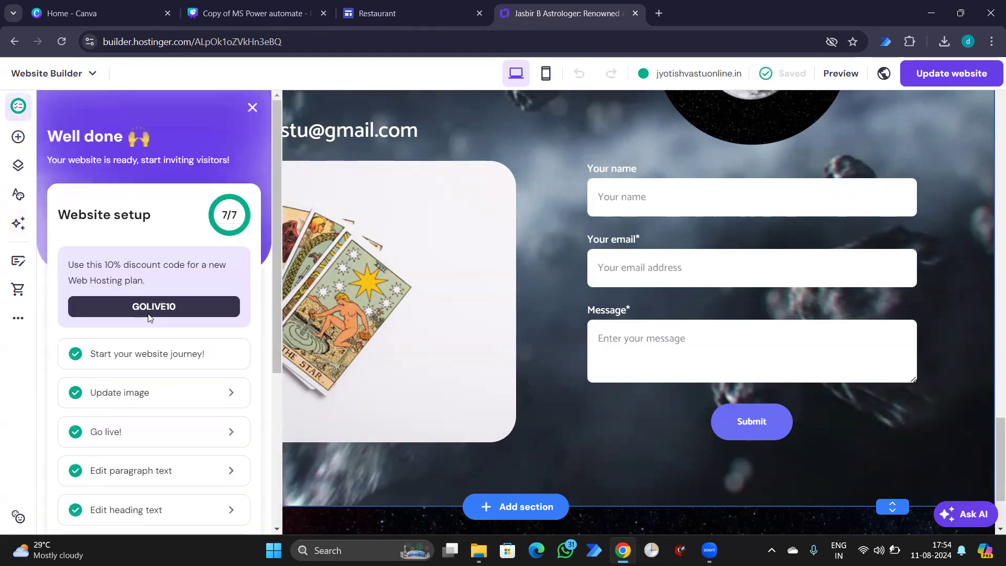
{"action": "left_click", "coordinate": [19, 138]}
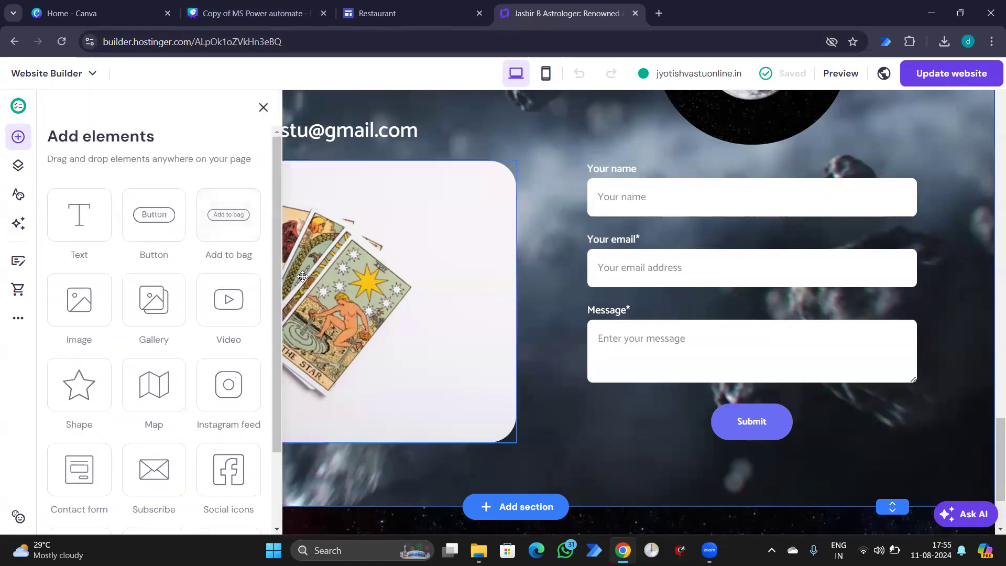
{"action": "scroll", "coordinate": [788, 374], "scroll_direction": "up", "scroll_amount": 15}
{"action": "scroll", "coordinate": [678, 371], "scroll_direction": "up", "scroll_amount": 5}
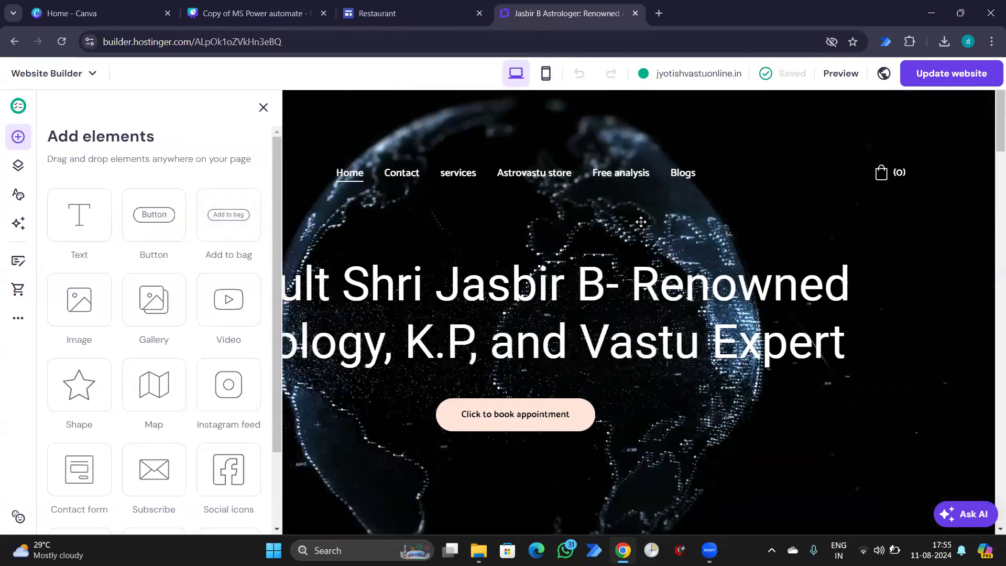
{"action": "scroll", "coordinate": [637, 419], "scroll_direction": "down", "scroll_amount": 3}
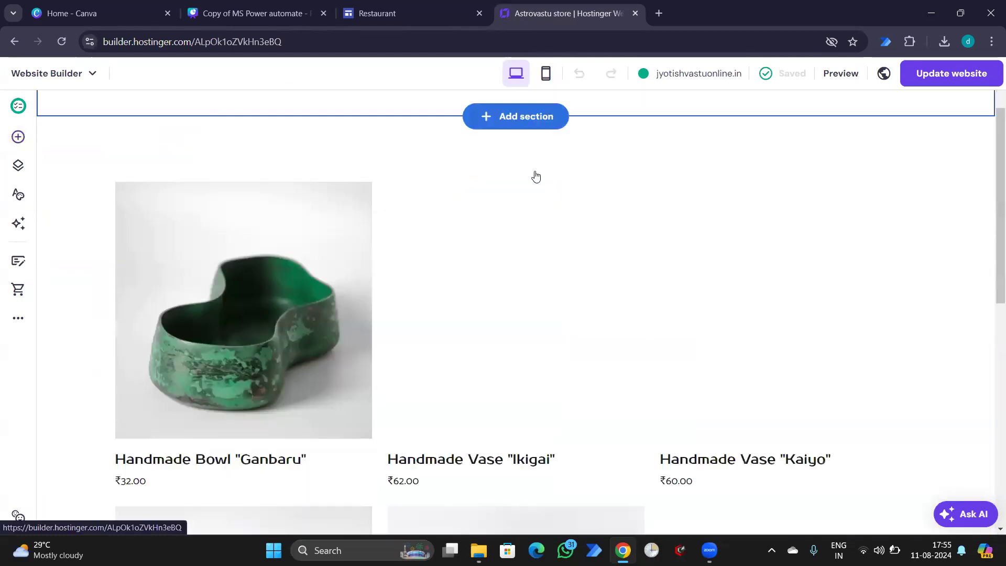
Step: Try dragging the Add to bag element onto the Astrovastu store grid
{"action": "left_click", "coordinate": [18, 136]}
{"action": "left_click_drag", "start_coordinate": [218, 221], "coordinate": [692, 372]}
{"action": "scroll", "coordinate": [696, 372], "scroll_direction": "down", "scroll_amount": 6}
Step: View the Handmade Vase Sora product page, then go back
{"action": "left_click", "coordinate": [483, 247]}
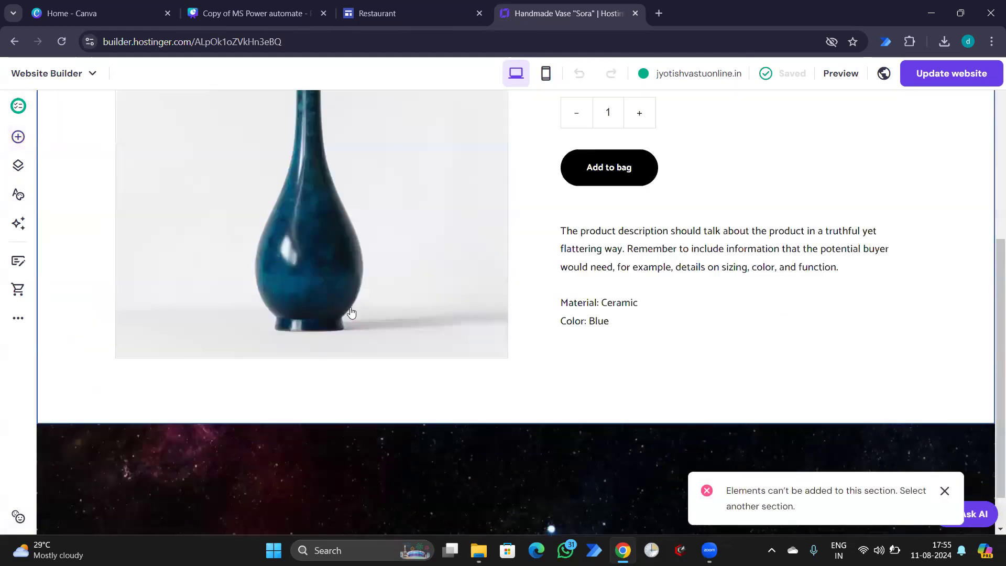
{"action": "scroll", "coordinate": [609, 316], "scroll_direction": "up", "scroll_amount": 2}
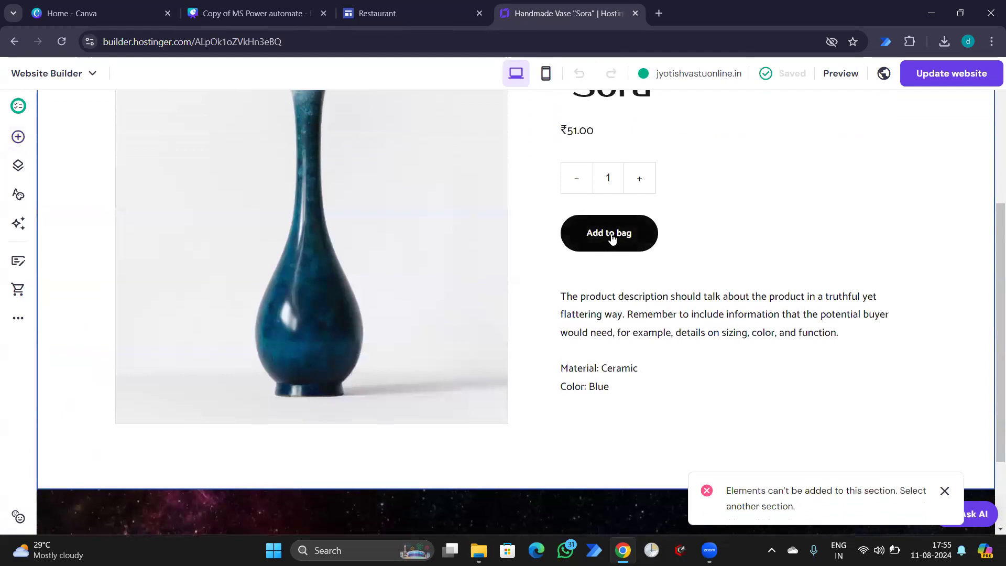
{"action": "scroll", "coordinate": [658, 265], "scroll_direction": "up", "scroll_amount": 5}
{"action": "scroll", "coordinate": [750, 341], "scroll_direction": "down", "scroll_amount": 7}
{"action": "scroll", "coordinate": [672, 289], "scroll_direction": "up", "scroll_amount": 7}
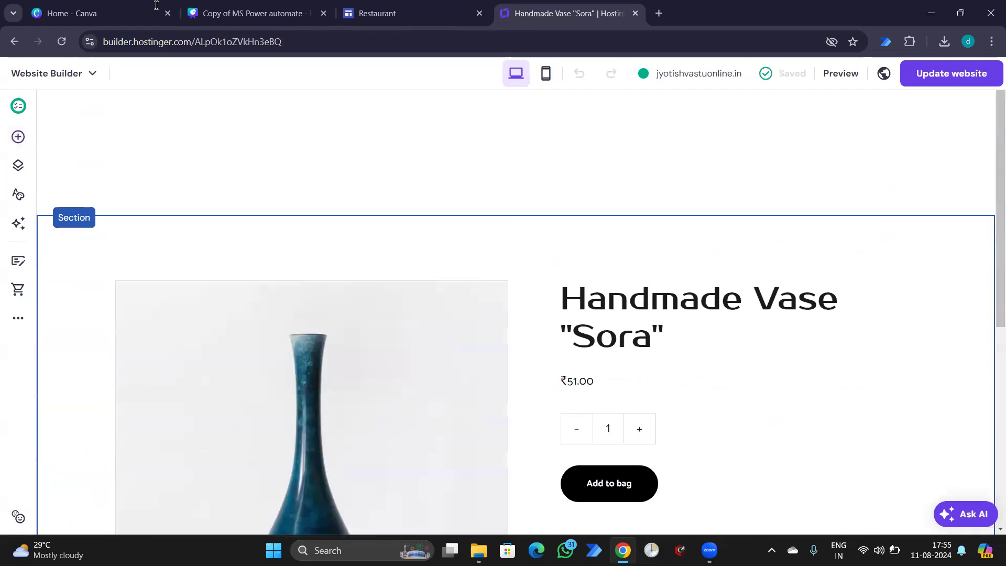
{"action": "left_click", "coordinate": [14, 41]}
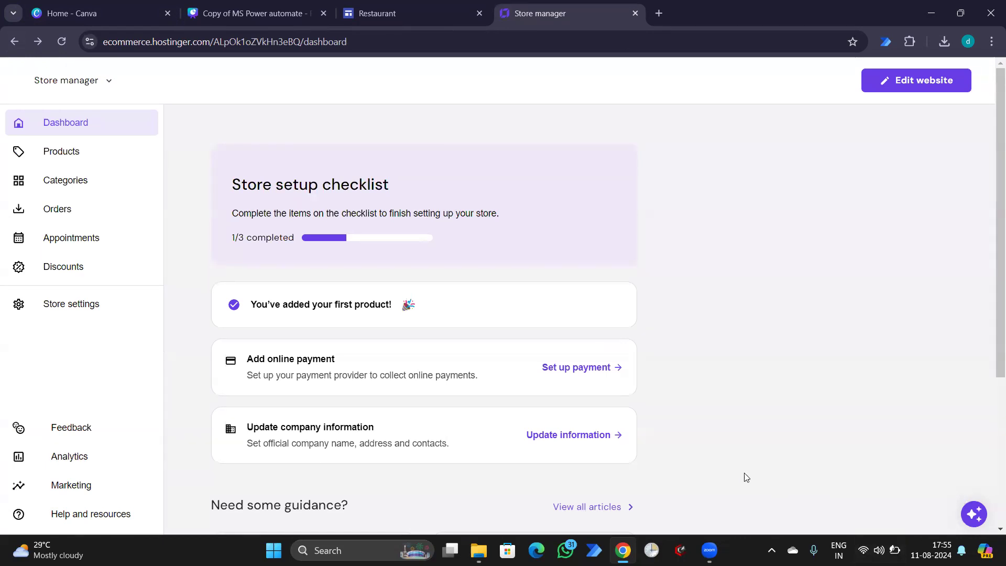
Step: In the Canva presentation, select the word 'embbeding' in the Advanced Web Development bullets
{"action": "left_click", "coordinate": [294, 16]}
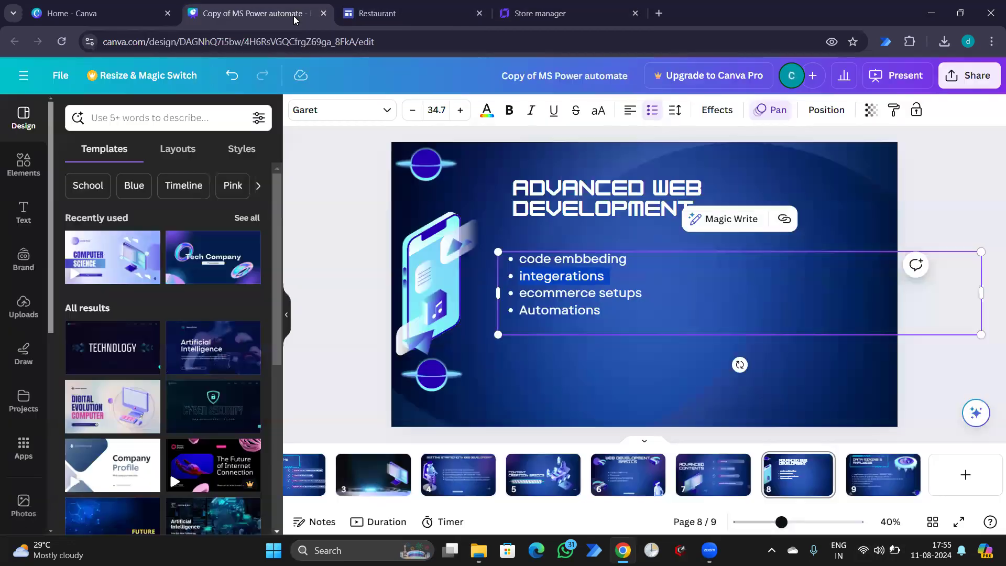
{"action": "double_click", "coordinate": [615, 265]}
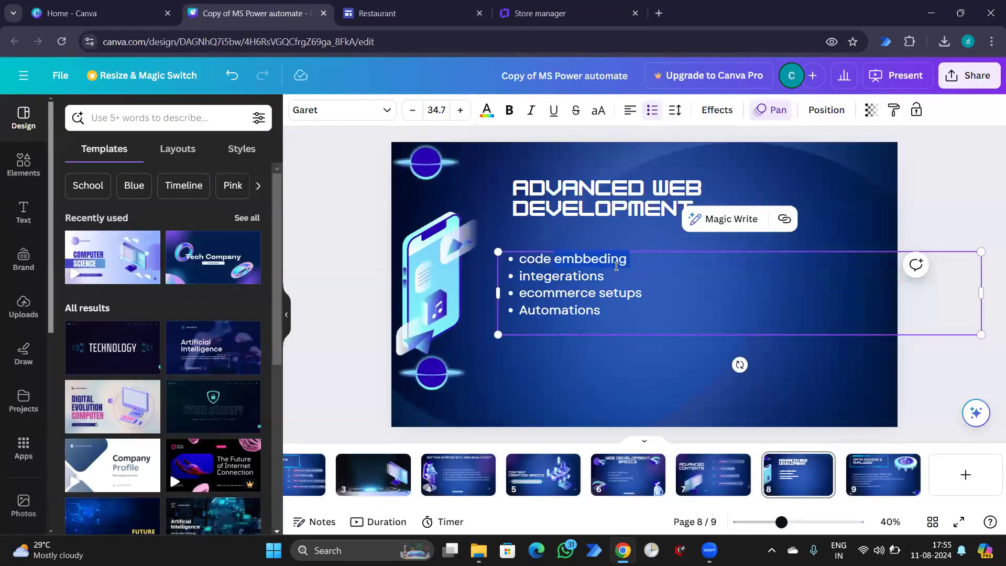
{"action": "left_click", "coordinate": [636, 307]}
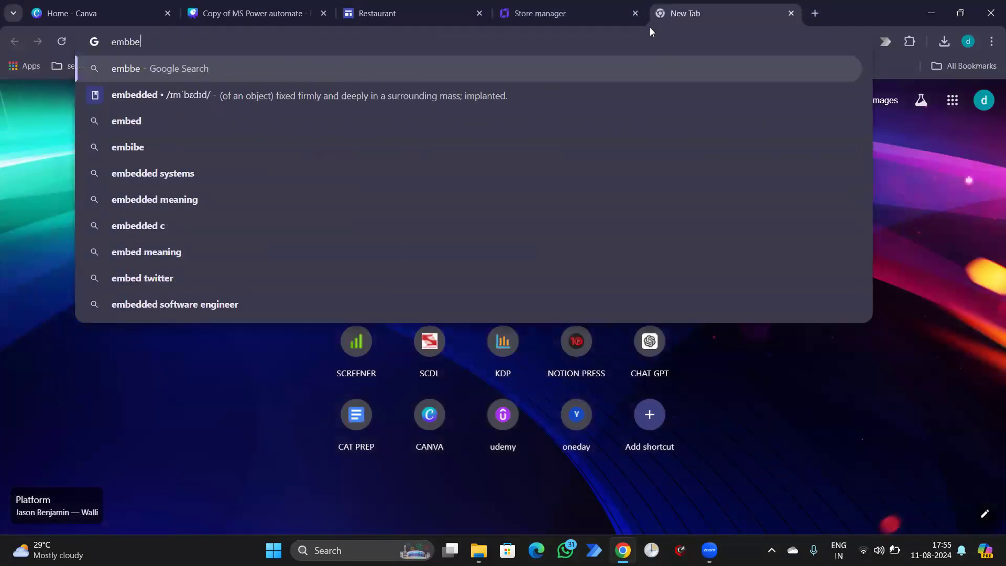
Step: Search Google for embedded codes, then refine the search to 'embed code for website'
{"action": "type", "text": "ded"}
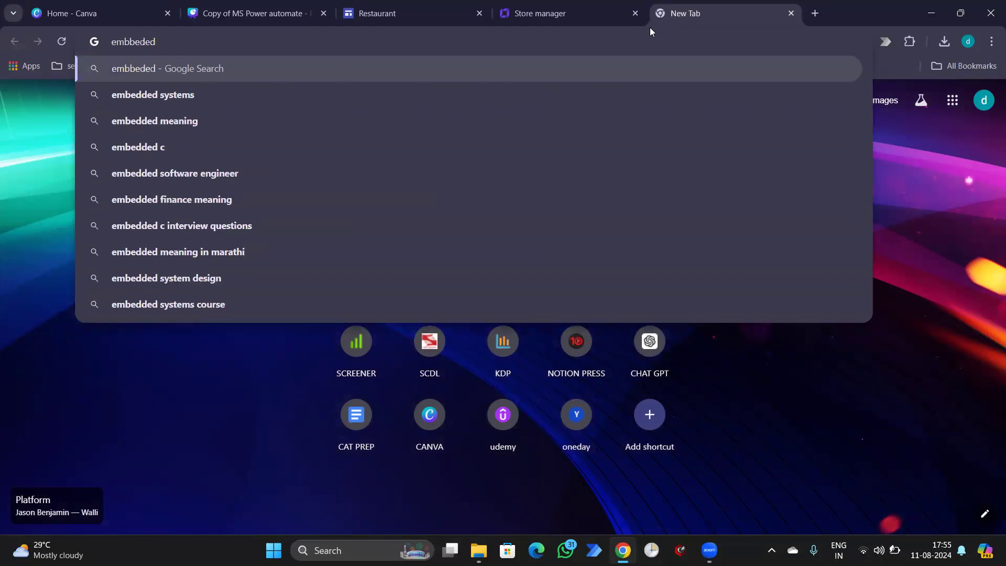
{"action": "type", "text": " codes"}
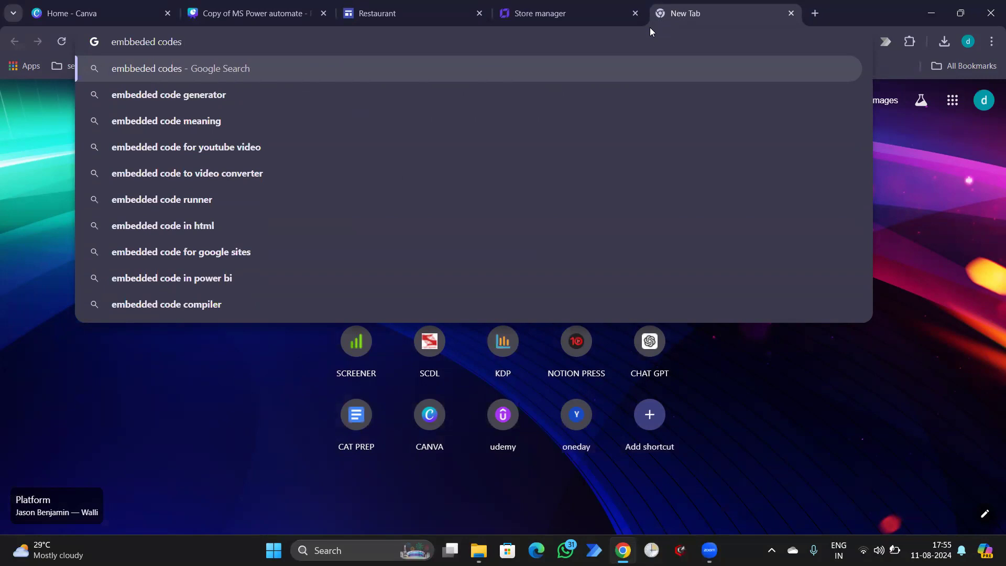
{"action": "left_click", "coordinate": [274, 226]}
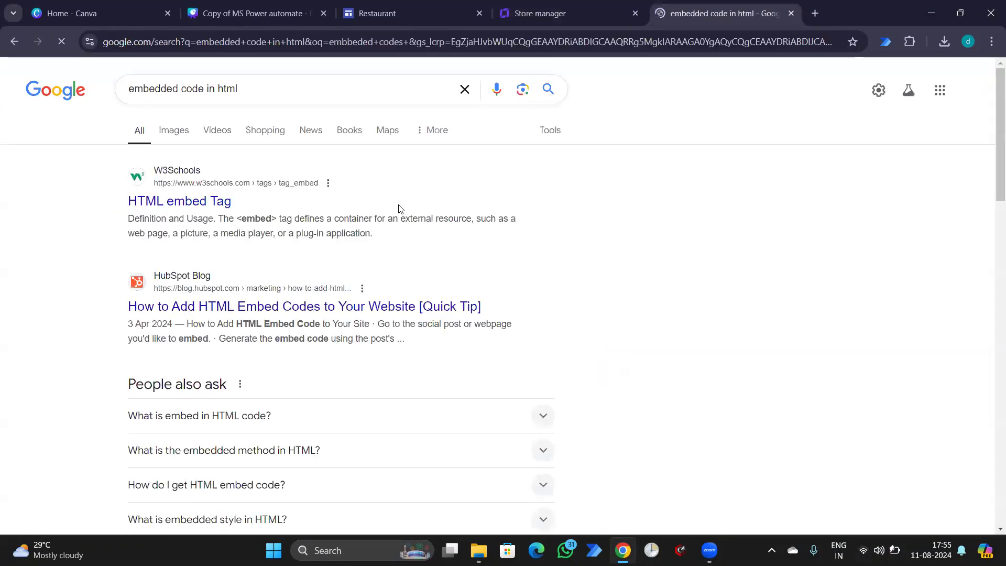
{"action": "left_click", "coordinate": [272, 88]}
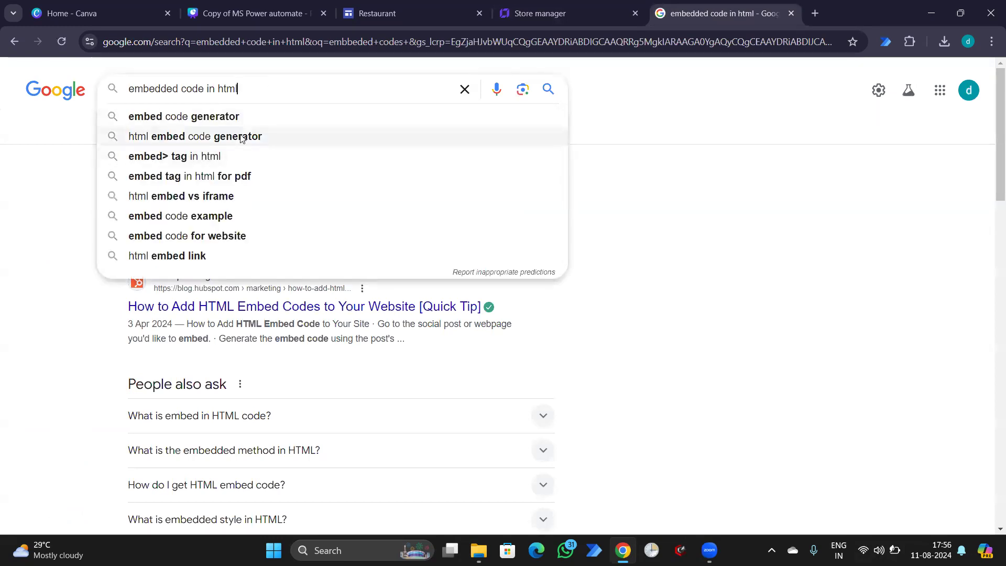
{"action": "left_click", "coordinate": [214, 237]}
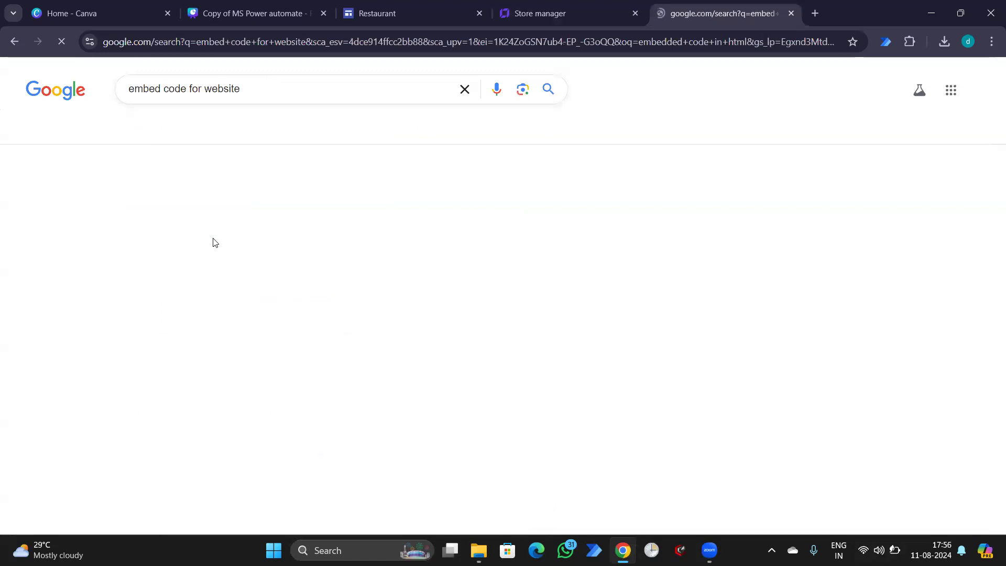
Step: Open the related search 'Embed code for website html css' in a new tab and view it
{"action": "scroll", "coordinate": [288, 295], "scroll_direction": "down", "scroll_amount": 8}
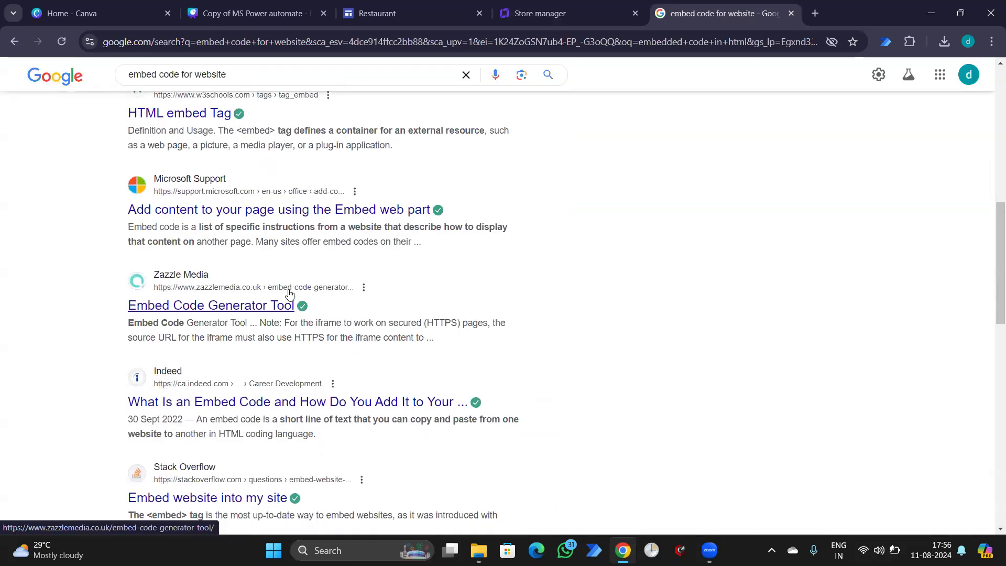
{"action": "scroll", "coordinate": [288, 293], "scroll_direction": "down", "scroll_amount": 5}
{"action": "scroll", "coordinate": [289, 294], "scroll_direction": "down", "scroll_amount": 4}
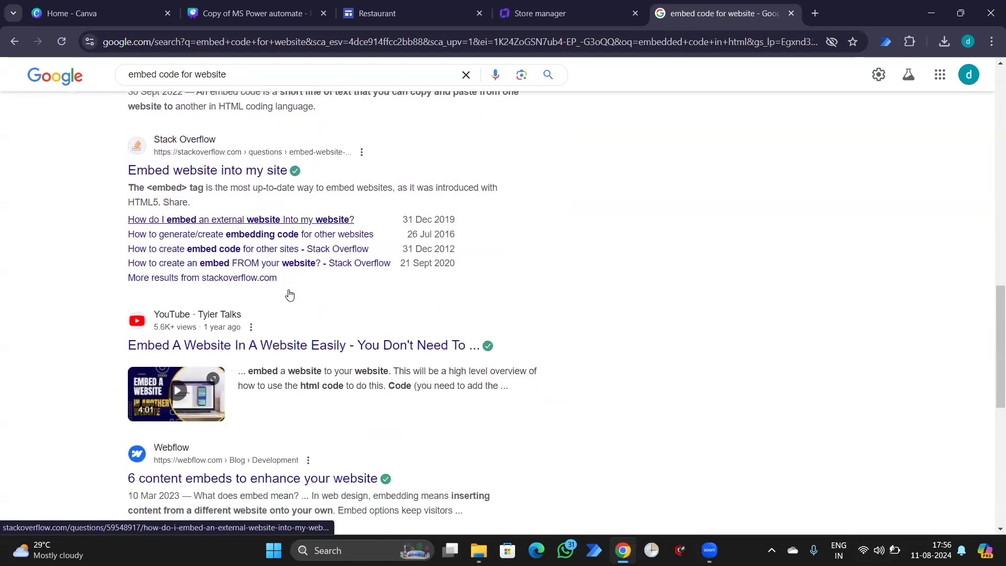
{"action": "scroll", "coordinate": [289, 293], "scroll_direction": "down", "scroll_amount": 3}
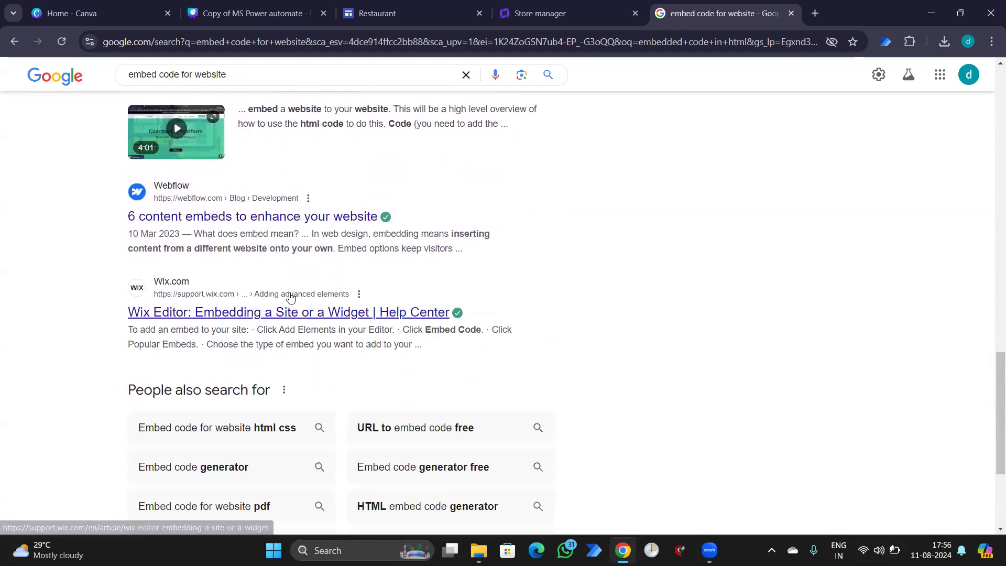
{"action": "scroll", "coordinate": [299, 273], "scroll_direction": "down", "scroll_amount": 3}
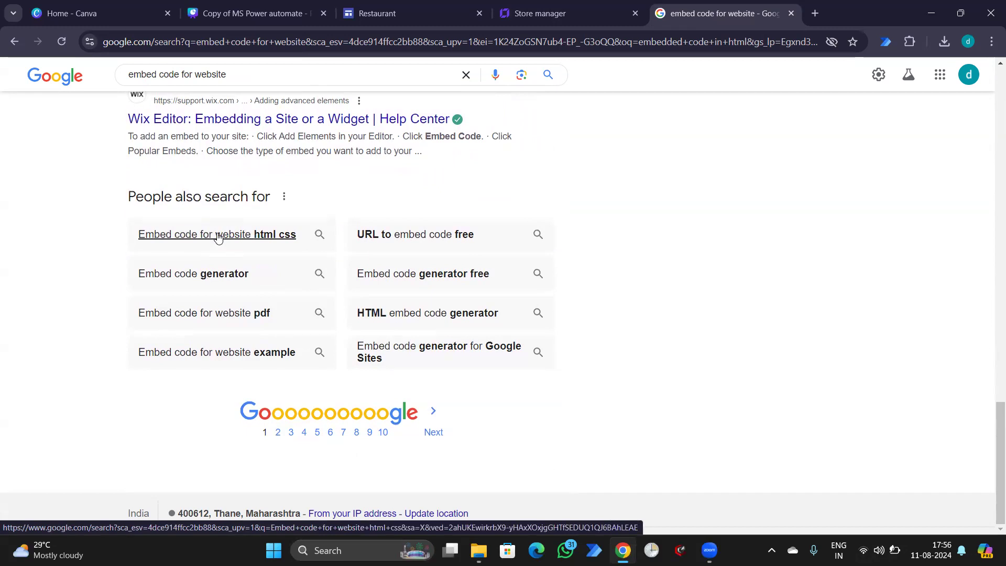
{"action": "middle_click", "coordinate": [217, 237]}
{"action": "left_click", "coordinate": [752, 24]}
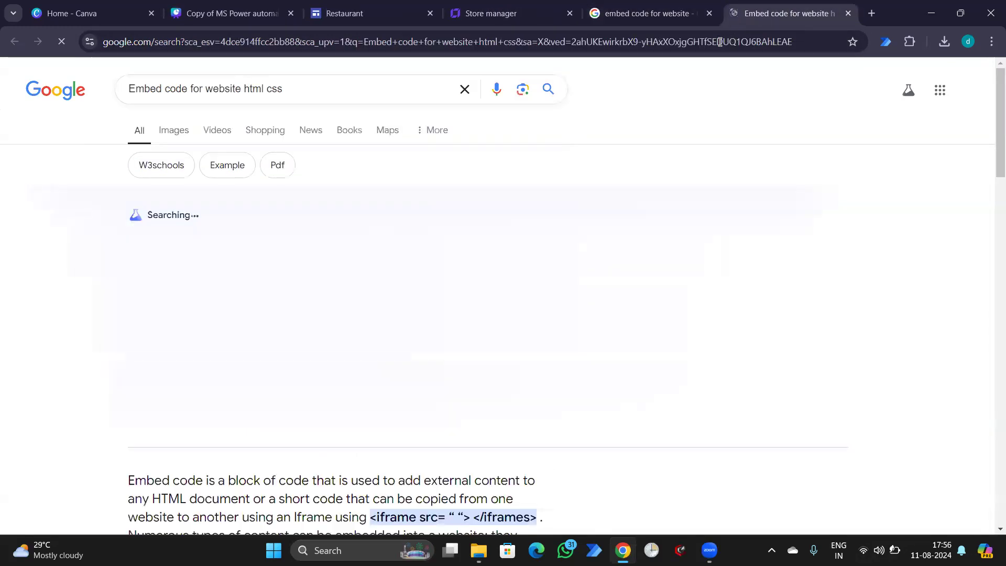
{"action": "scroll", "coordinate": [598, 308], "scroll_direction": "down", "scroll_amount": 13}
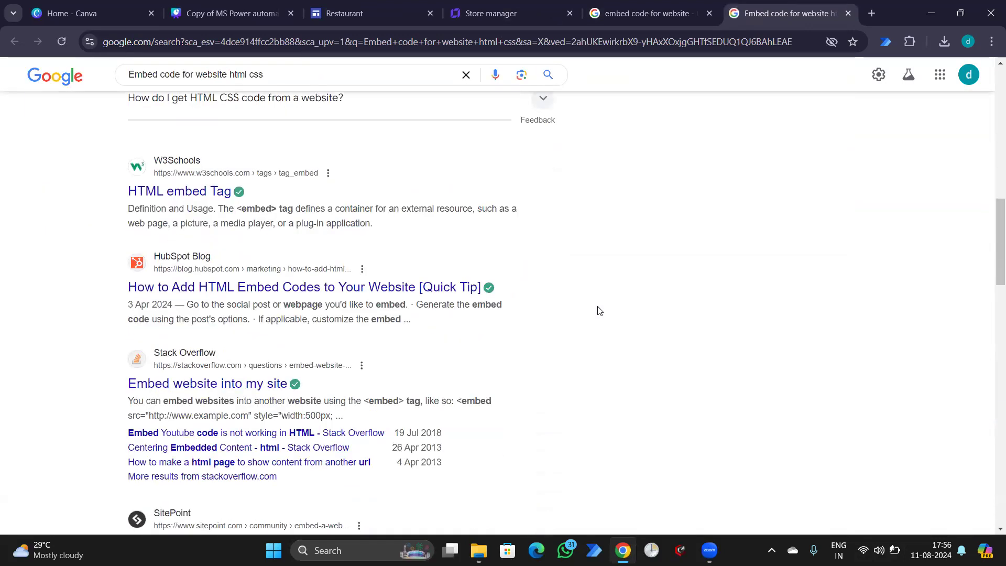
Step: Read the HubSpot article 'How to Add HTML Embed Codes', then return to the Google results
{"action": "left_click", "coordinate": [303, 288]}
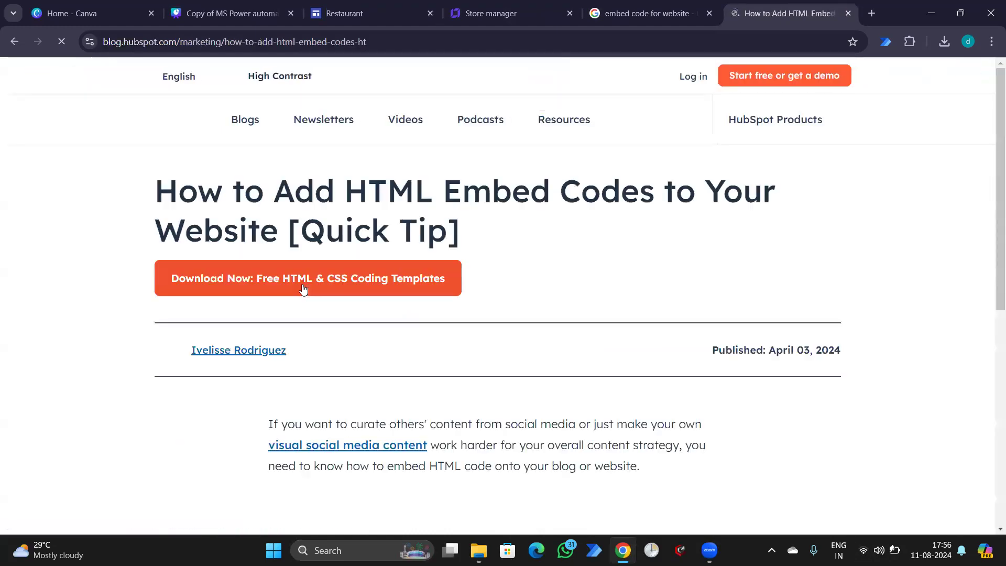
{"action": "scroll", "coordinate": [451, 325], "scroll_direction": "down", "scroll_amount": 20}
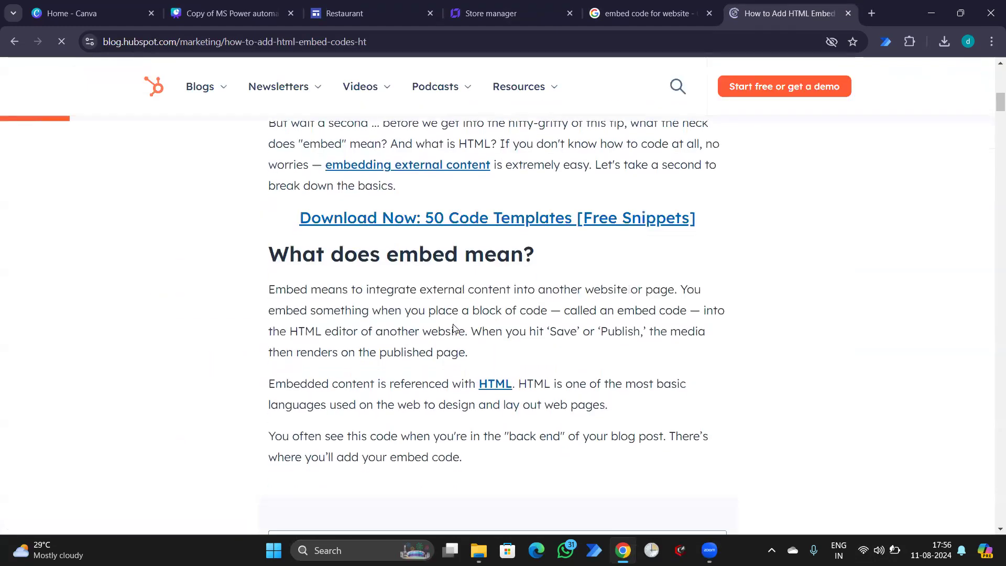
{"action": "scroll", "coordinate": [453, 324], "scroll_direction": "down", "scroll_amount": 6}
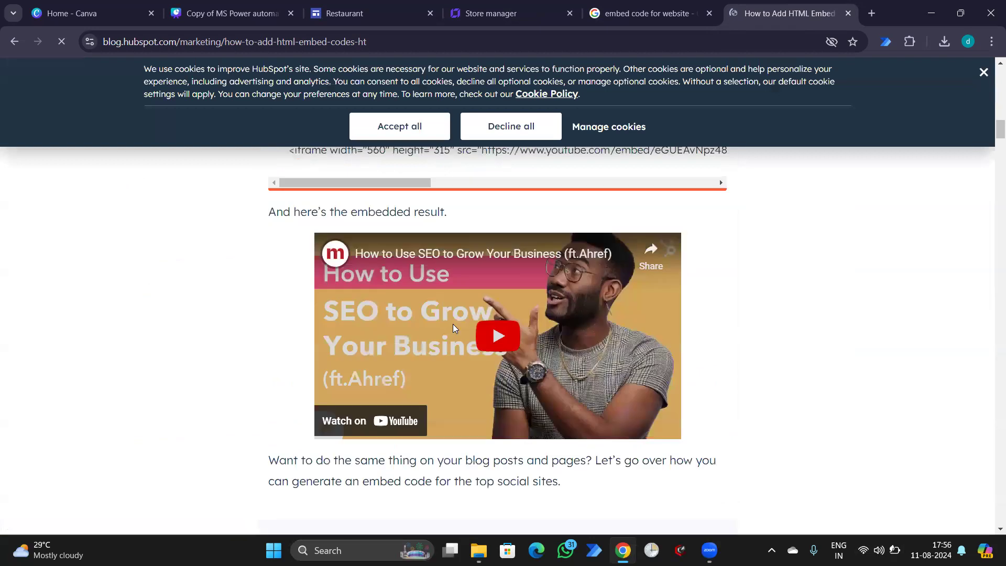
{"action": "scroll", "coordinate": [453, 324], "scroll_direction": "down", "scroll_amount": 12}
{"action": "scroll", "coordinate": [453, 329], "scroll_direction": "down", "scroll_amount": 2}
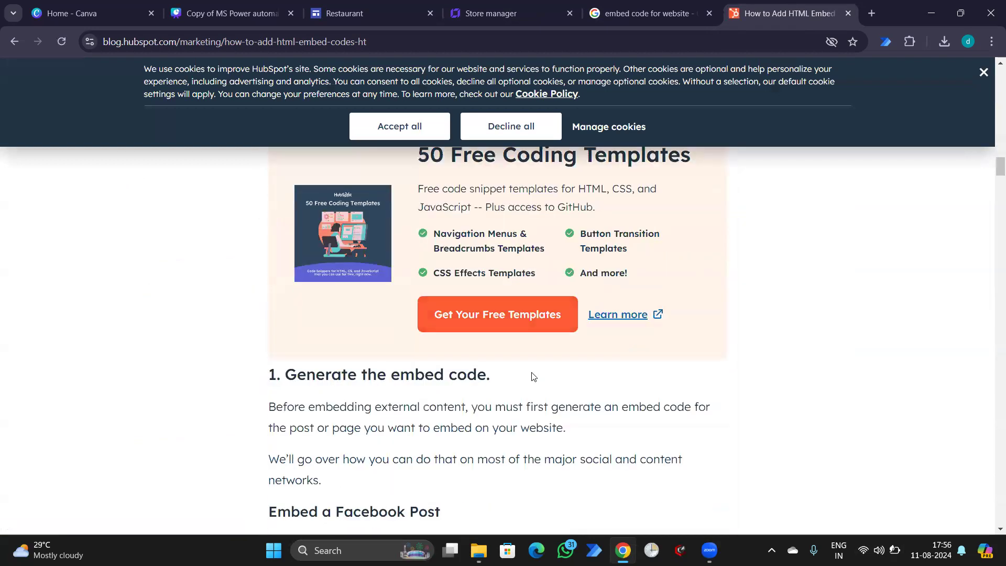
{"action": "scroll", "coordinate": [532, 376], "scroll_direction": "down", "scroll_amount": 5}
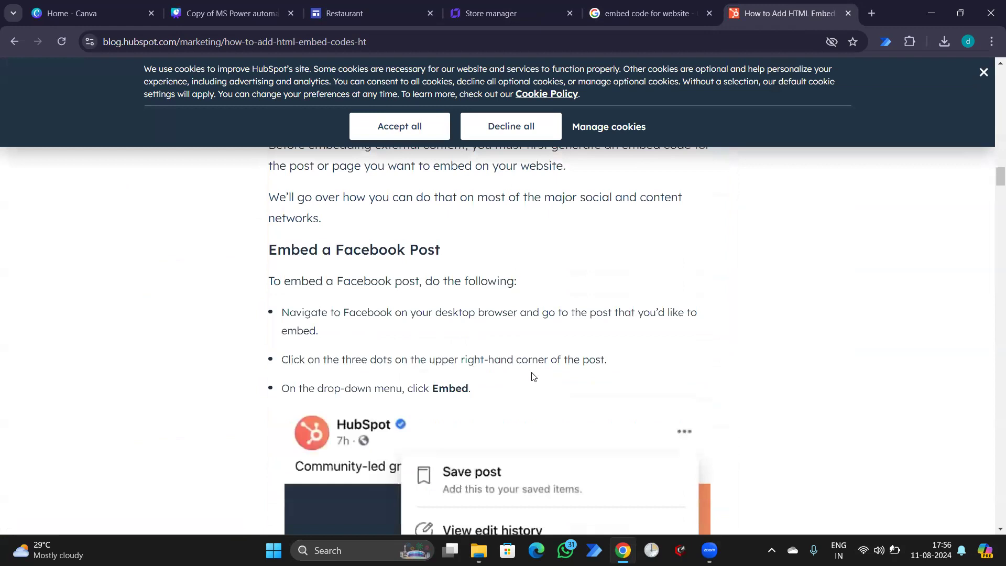
{"action": "scroll", "coordinate": [533, 376], "scroll_direction": "down", "scroll_amount": 18}
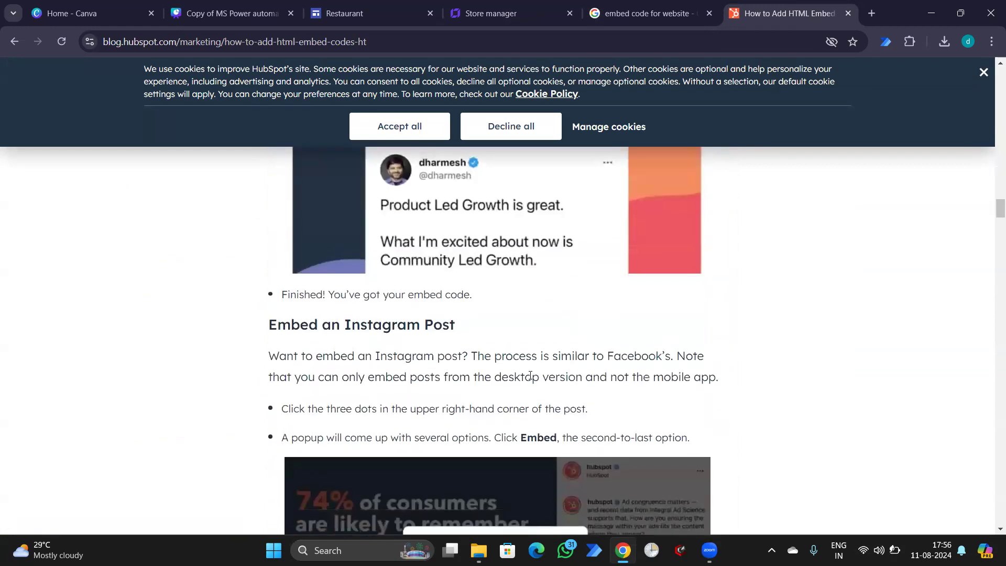
{"action": "scroll", "coordinate": [531, 374], "scroll_direction": "down", "scroll_amount": 6}
{"action": "scroll", "coordinate": [530, 374], "scroll_direction": "up", "scroll_amount": 2}
{"action": "scroll", "coordinate": [531, 375], "scroll_direction": "down", "scroll_amount": 10}
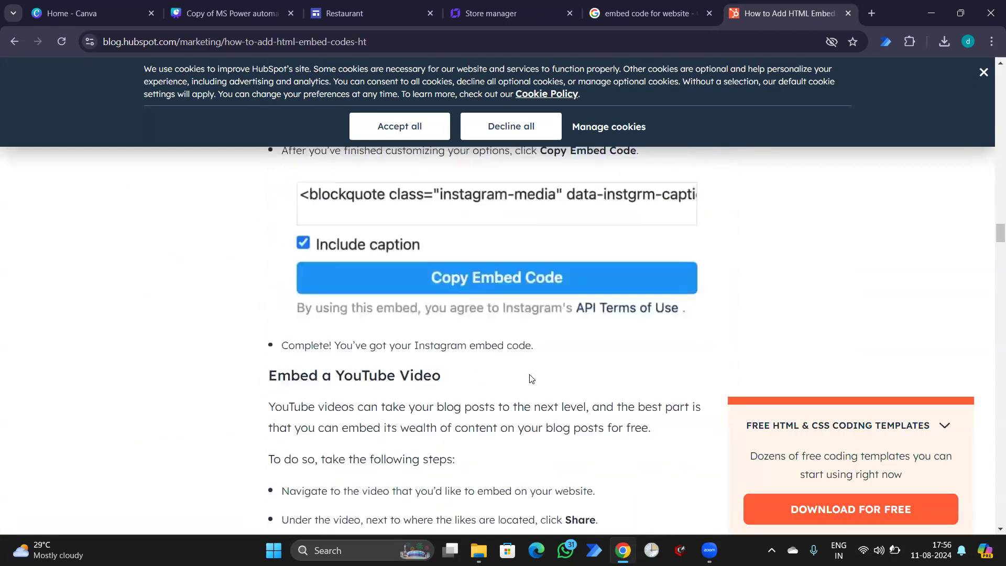
{"action": "scroll", "coordinate": [529, 374], "scroll_direction": "down", "scroll_amount": 12}
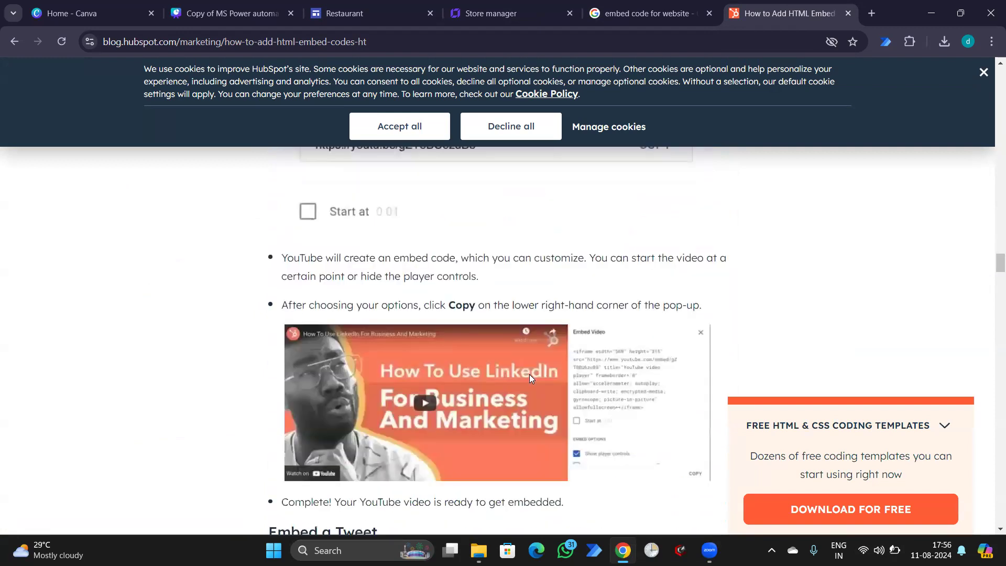
{"action": "scroll", "coordinate": [529, 374], "scroll_direction": "down", "scroll_amount": 2}
{"action": "scroll", "coordinate": [530, 377], "scroll_direction": "down", "scroll_amount": 10}
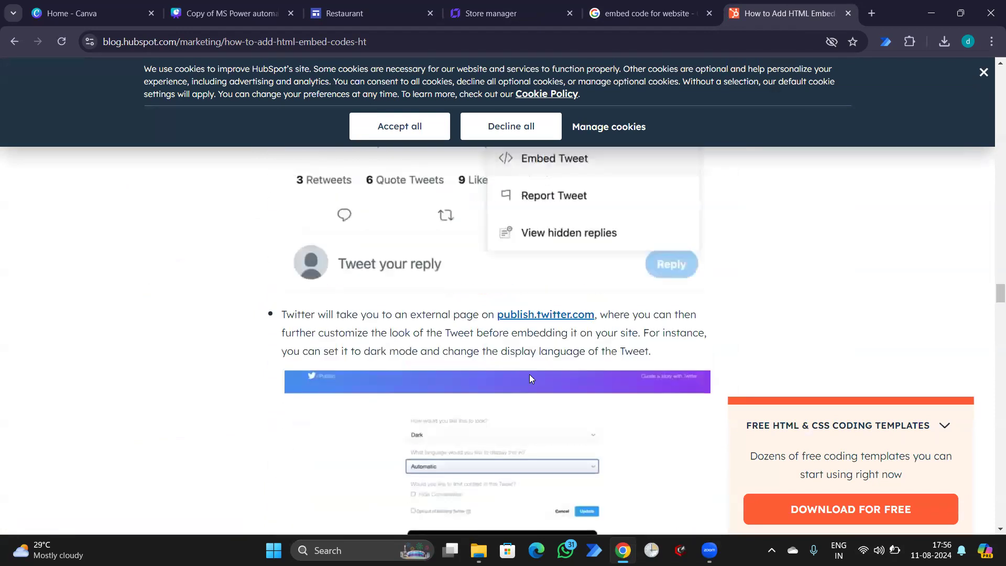
{"action": "scroll", "coordinate": [530, 378], "scroll_direction": "down", "scroll_amount": 7}
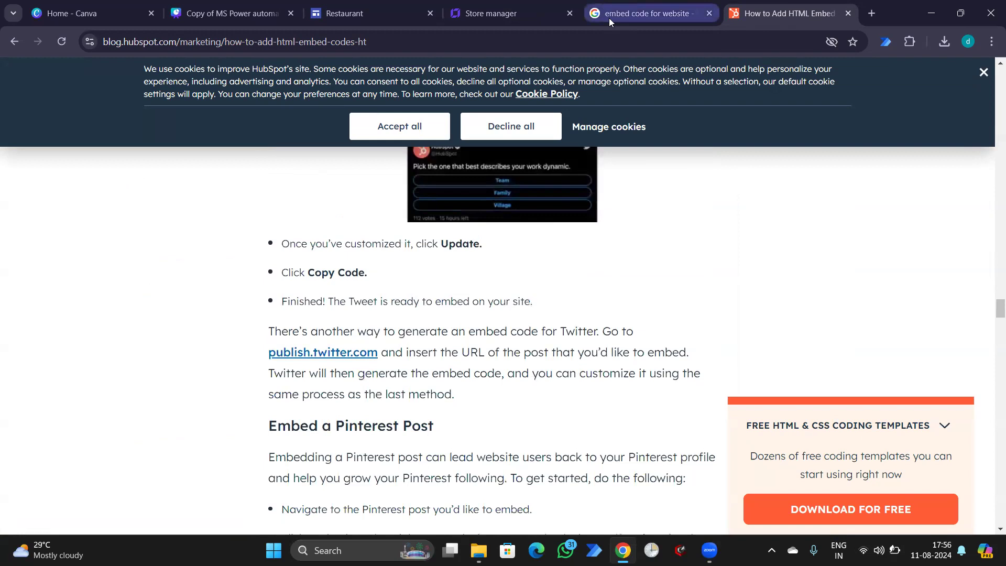
{"action": "left_click", "coordinate": [609, 18]}
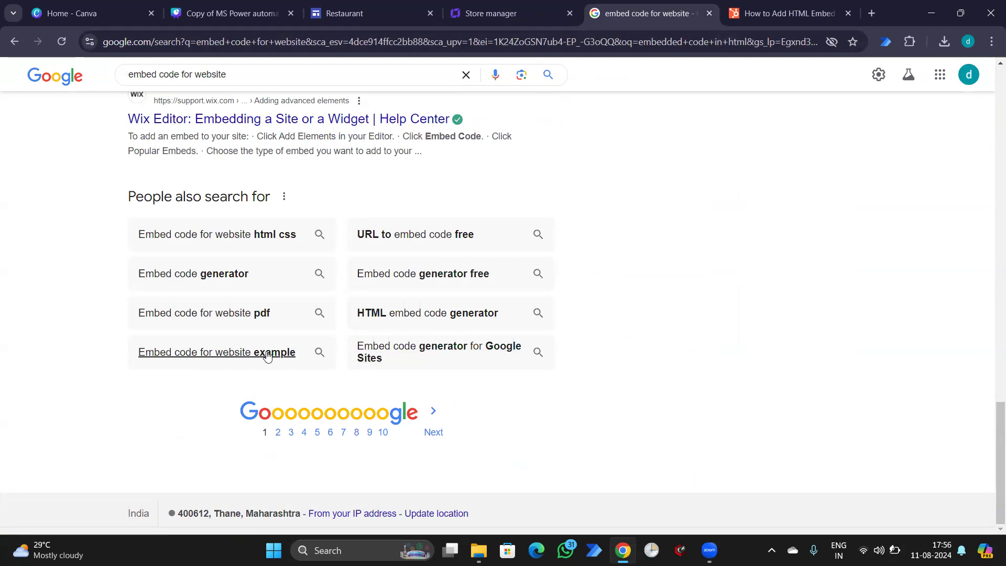
Step: Rerun the Google search for 'embed code for website' from the suggestions
{"action": "left_click", "coordinate": [231, 74]}
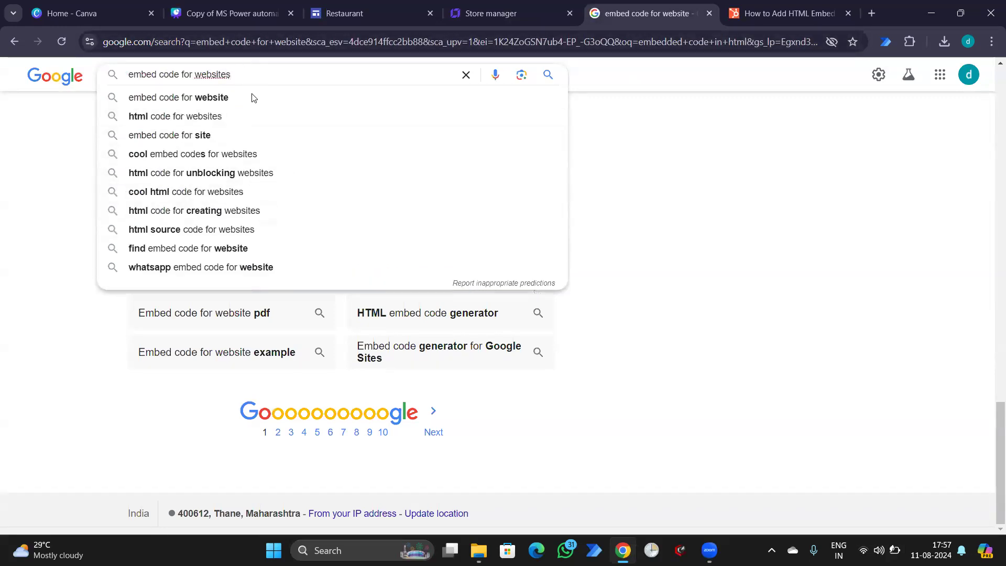
{"action": "left_click", "coordinate": [255, 99]}
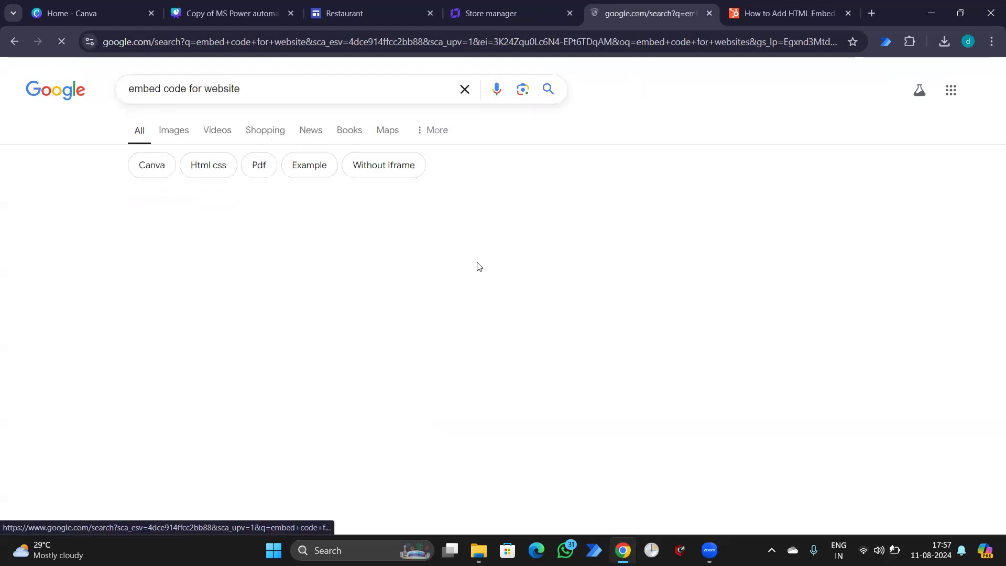
{"action": "scroll", "coordinate": [479, 272], "scroll_direction": "down", "scroll_amount": 5}
{"action": "scroll", "coordinate": [482, 282], "scroll_direction": "down", "scroll_amount": 2}
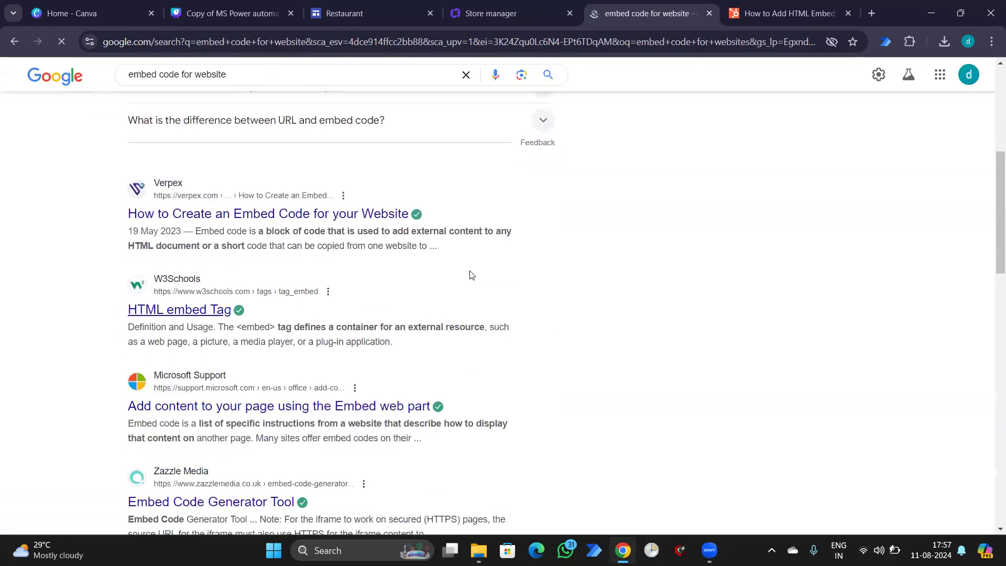
Step: Open the Microsoft Support embed article in a new tab and browse the remaining results
{"action": "scroll", "coordinate": [445, 260], "scroll_direction": "down", "scroll_amount": 1}
{"action": "scroll", "coordinate": [428, 269], "scroll_direction": "down", "scroll_amount": 3}
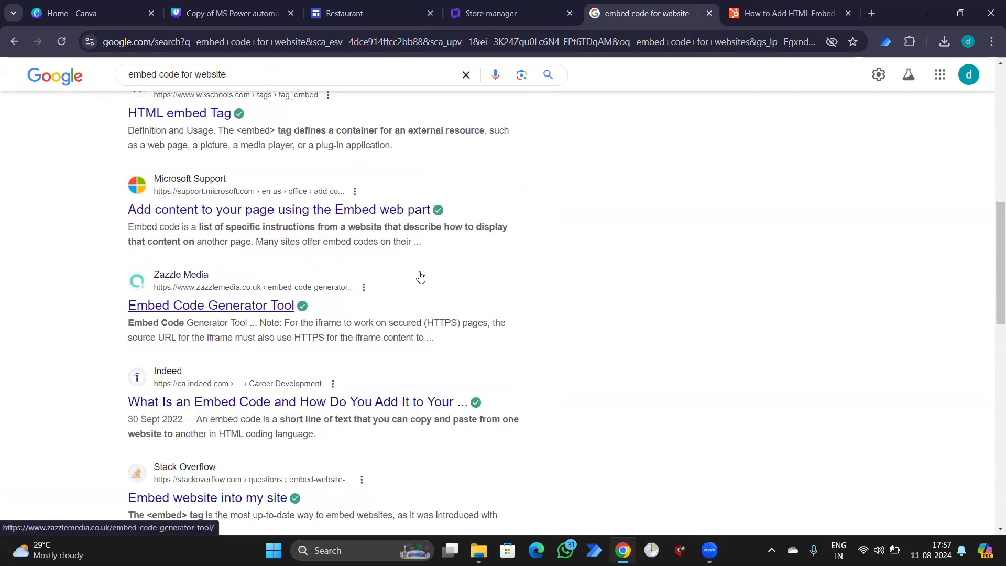
{"action": "middle_click", "coordinate": [311, 209]}
{"action": "scroll", "coordinate": [311, 209], "scroll_direction": "down", "scroll_amount": 4}
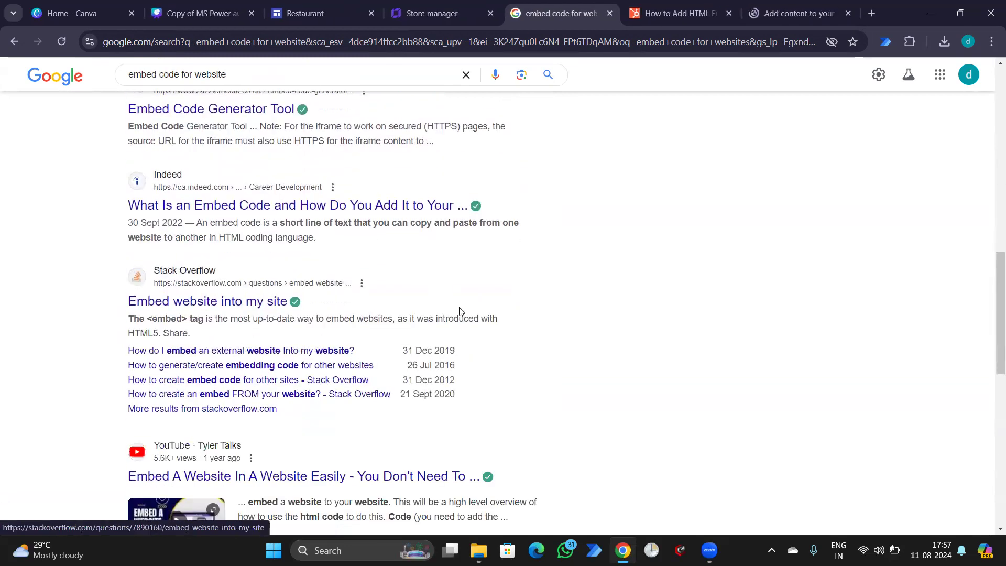
{"action": "scroll", "coordinate": [463, 314], "scroll_direction": "up", "scroll_amount": 1}
{"action": "scroll", "coordinate": [463, 316], "scroll_direction": "down", "scroll_amount": 7}
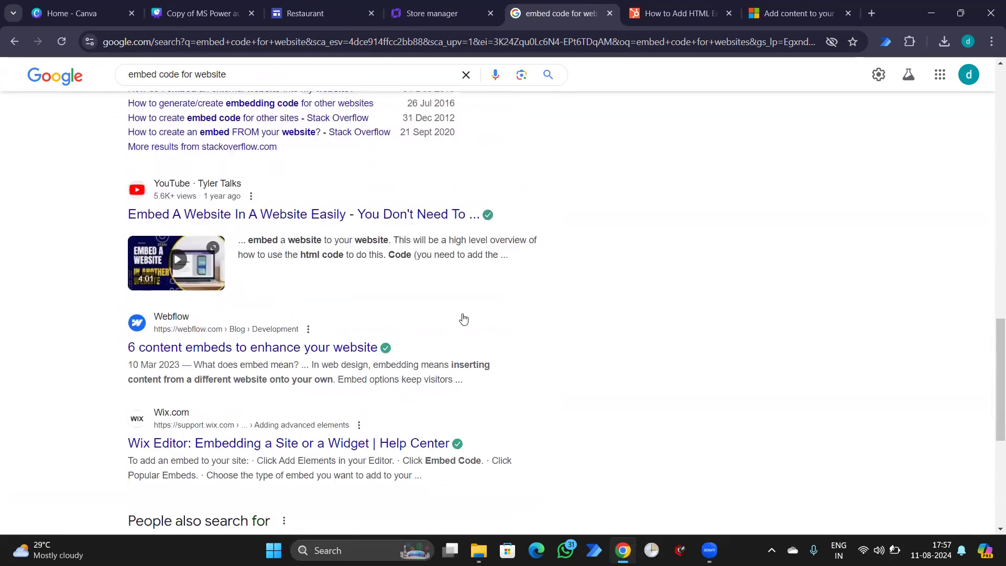
{"action": "scroll", "coordinate": [461, 316], "scroll_direction": "down", "scroll_amount": 5}
{"action": "scroll", "coordinate": [460, 316], "scroll_direction": "up", "scroll_amount": 2}
{"action": "scroll", "coordinate": [460, 316], "scroll_direction": "up", "scroll_amount": 1}
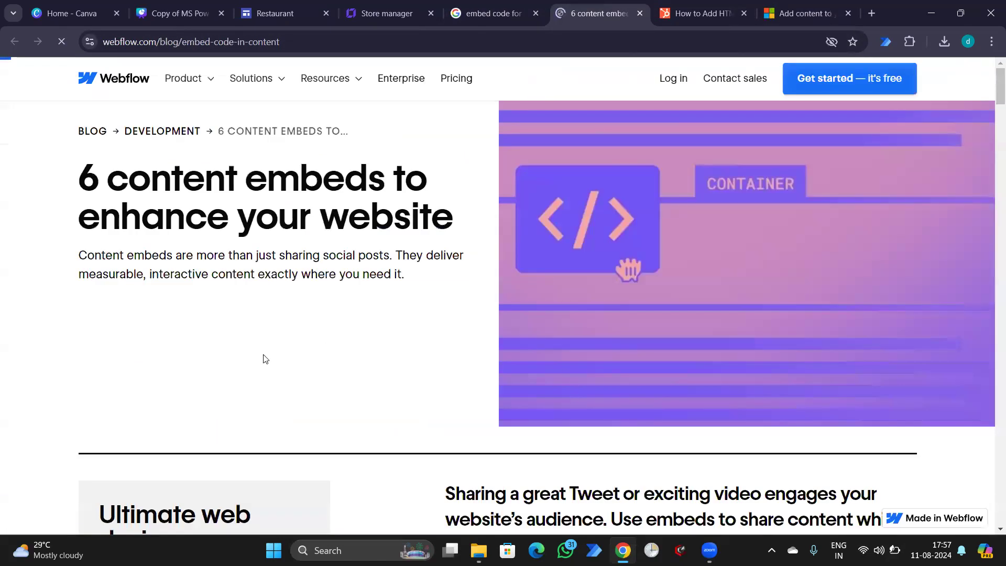
Step: Skim the Webflow content-embeds article, dismissing the Google sign-in prompt
{"action": "scroll", "coordinate": [212, 385], "scroll_direction": "down", "scroll_amount": 8}
{"action": "scroll", "coordinate": [211, 389], "scroll_direction": "down", "scroll_amount": 6}
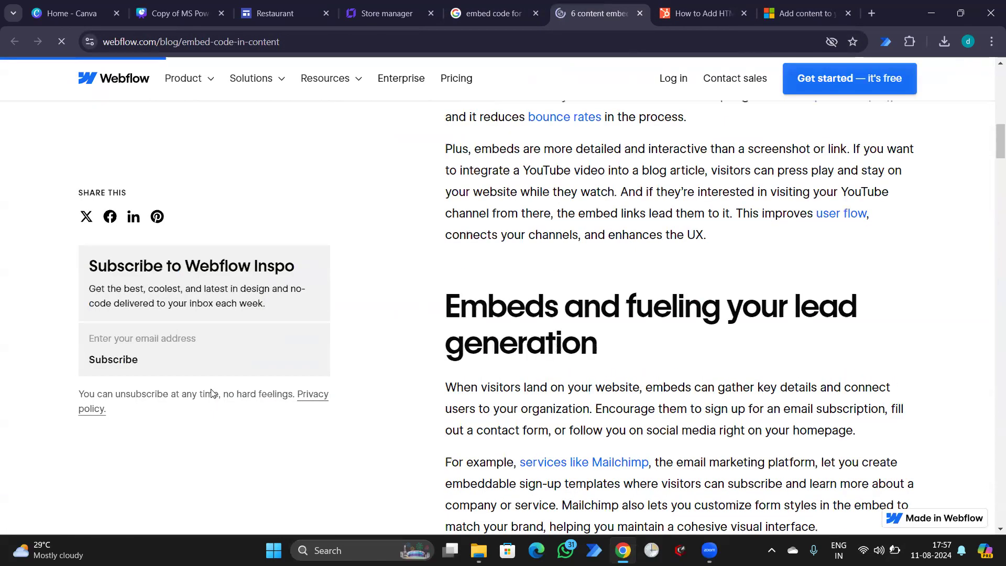
{"action": "scroll", "coordinate": [214, 391], "scroll_direction": "down", "scroll_amount": 10}
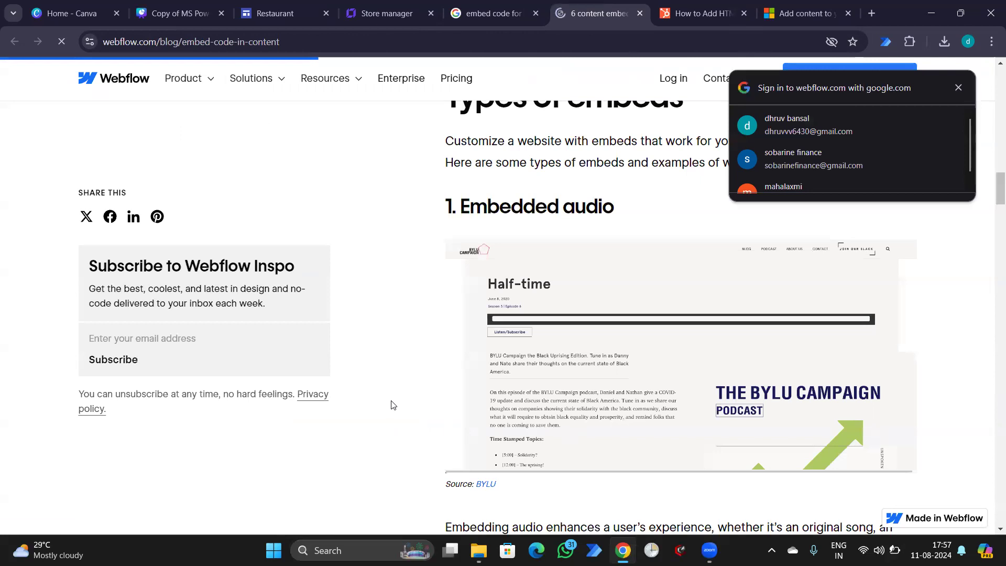
{"action": "scroll", "coordinate": [661, 374], "scroll_direction": "down", "scroll_amount": 4}
{"action": "scroll", "coordinate": [661, 374], "scroll_direction": "down", "scroll_amount": 4}
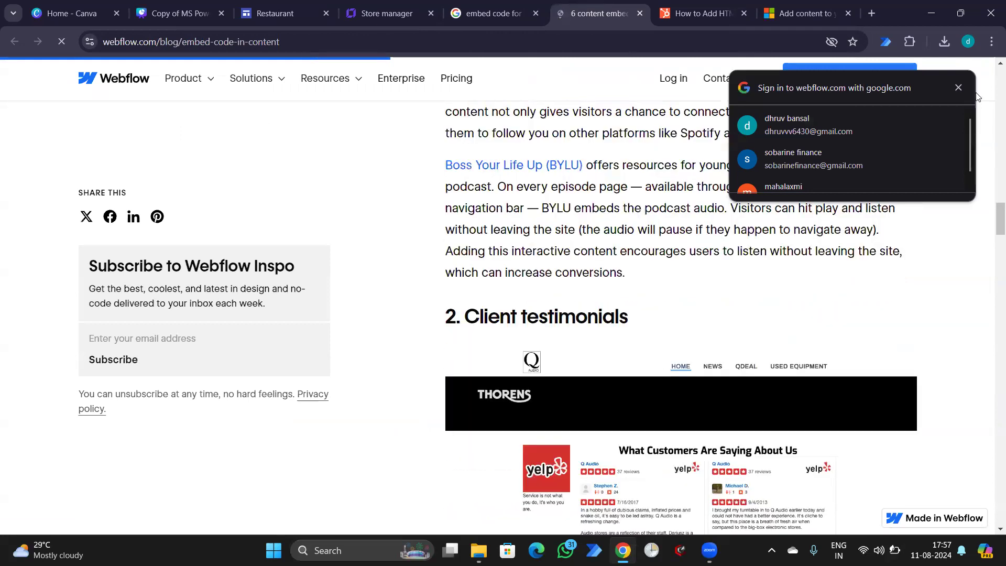
{"action": "scroll", "coordinate": [977, 97], "scroll_direction": "down", "scroll_amount": 5}
{"action": "left_click", "coordinate": [958, 87]}
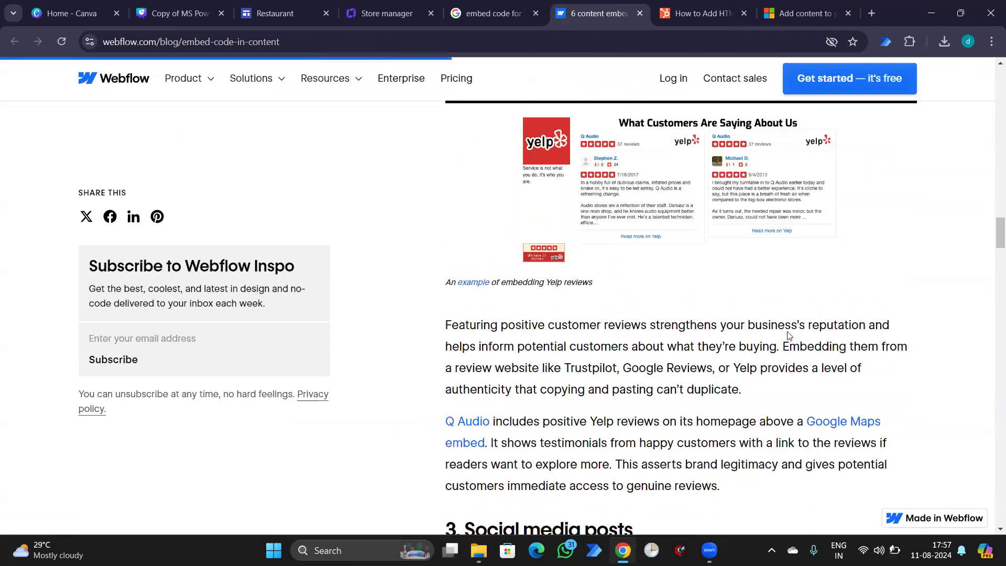
{"action": "scroll", "coordinate": [798, 336], "scroll_direction": "down", "scroll_amount": 5}
{"action": "scroll", "coordinate": [803, 395], "scroll_direction": "down", "scroll_amount": 10}
{"action": "scroll", "coordinate": [778, 364], "scroll_direction": "down", "scroll_amount": 1}
Step: Close the Webflow and HubSpot tabs and read through Microsoft Support's Embed web part guide
{"action": "left_click", "coordinate": [640, 13]}
{"action": "scroll", "coordinate": [681, 246], "scroll_direction": "down", "scroll_amount": 5}
{"action": "left_click", "coordinate": [729, 13]}
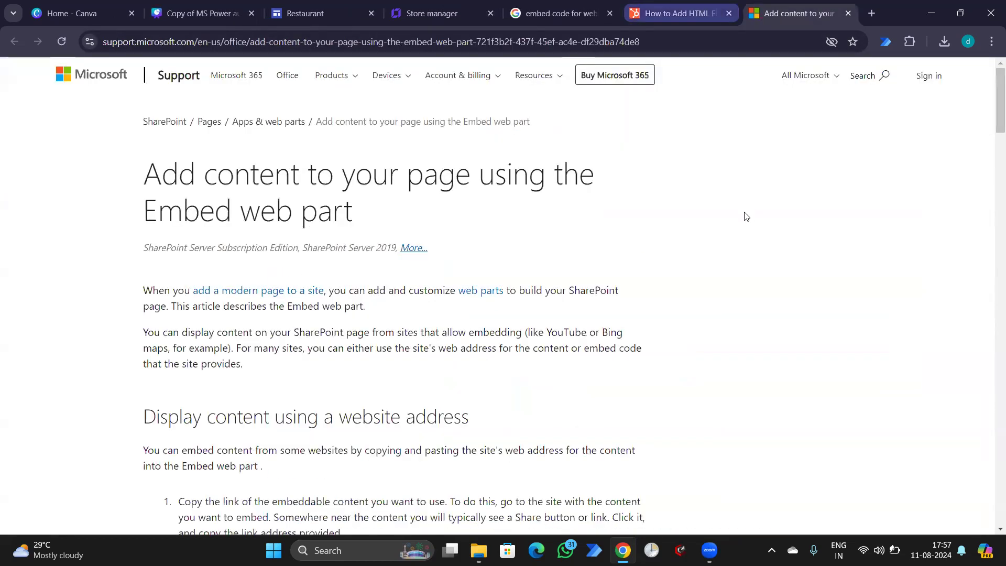
{"action": "scroll", "coordinate": [734, 265], "scroll_direction": "down", "scroll_amount": 9}
{"action": "scroll", "coordinate": [735, 265], "scroll_direction": "down", "scroll_amount": 10}
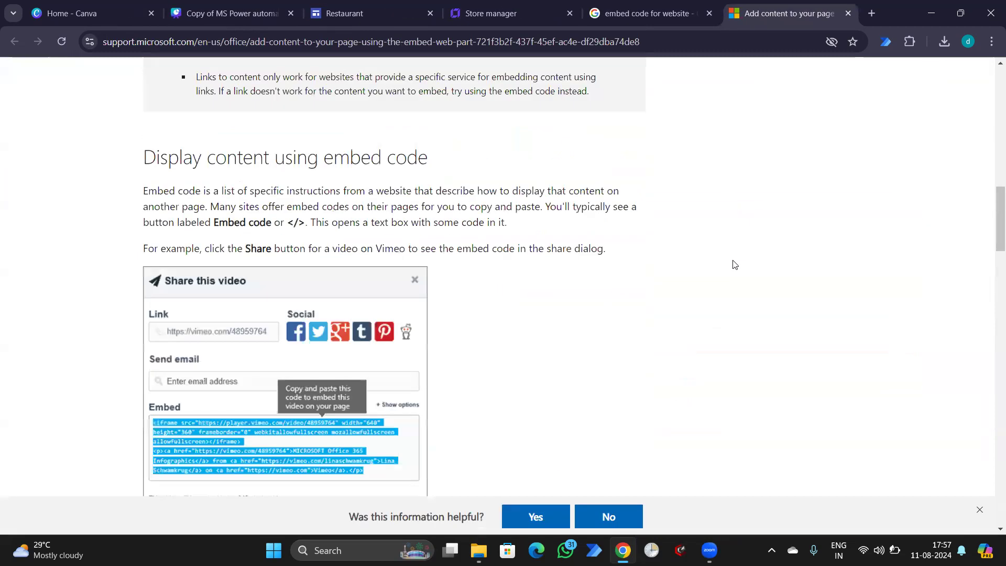
{"action": "scroll", "coordinate": [735, 264], "scroll_direction": "down", "scroll_amount": 15}
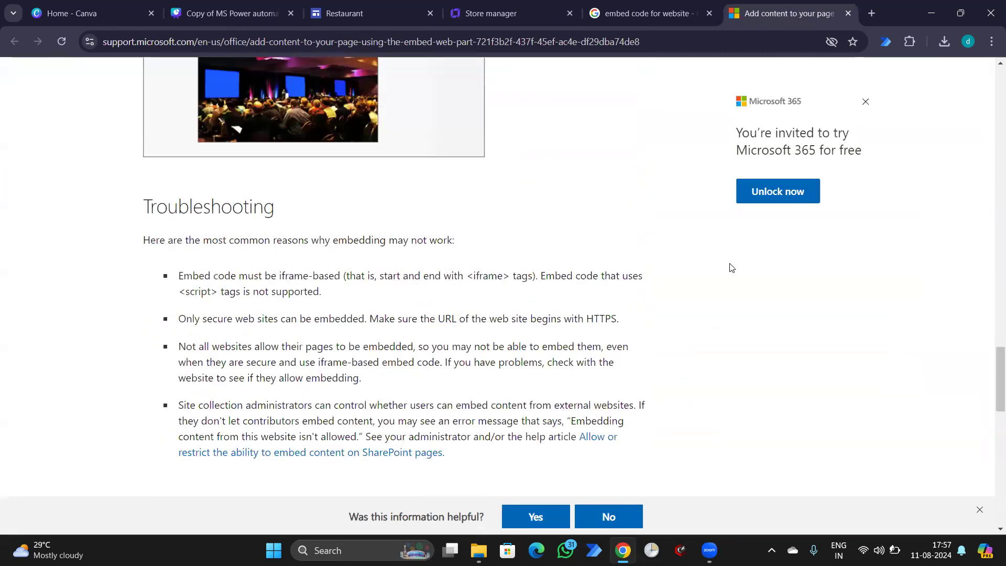
{"action": "scroll", "coordinate": [732, 268], "scroll_direction": "down", "scroll_amount": 8}
{"action": "left_click", "coordinate": [410, 42]}
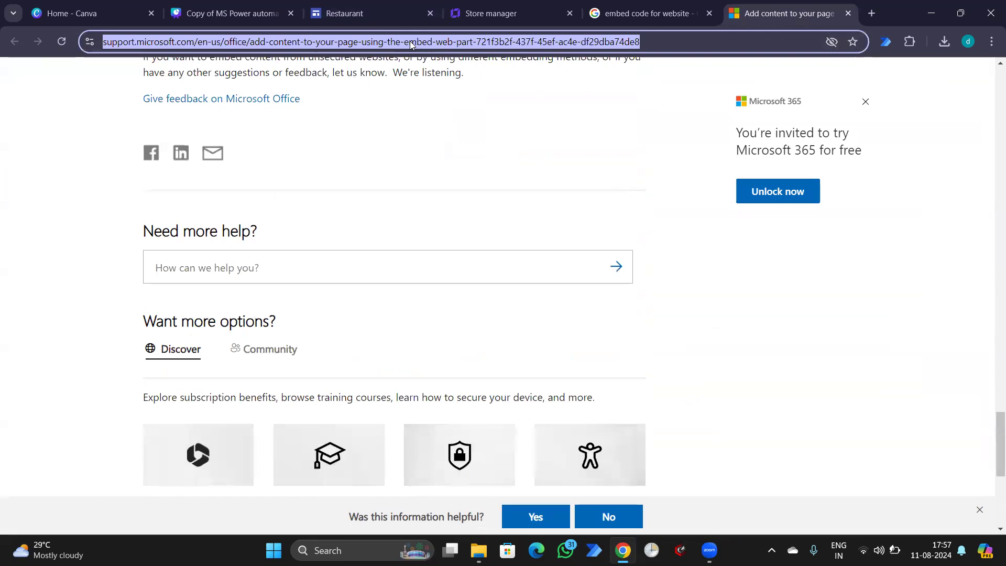
Step: Search Google for 'embed codes for astrology'
{"action": "type", "text": "embbed"}
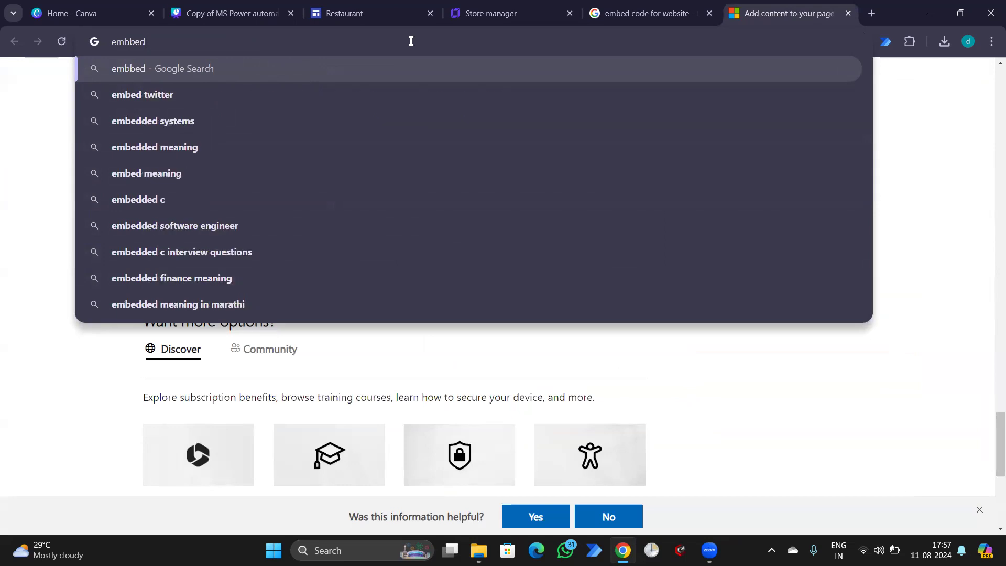
{"action": "type", "text": " code"}
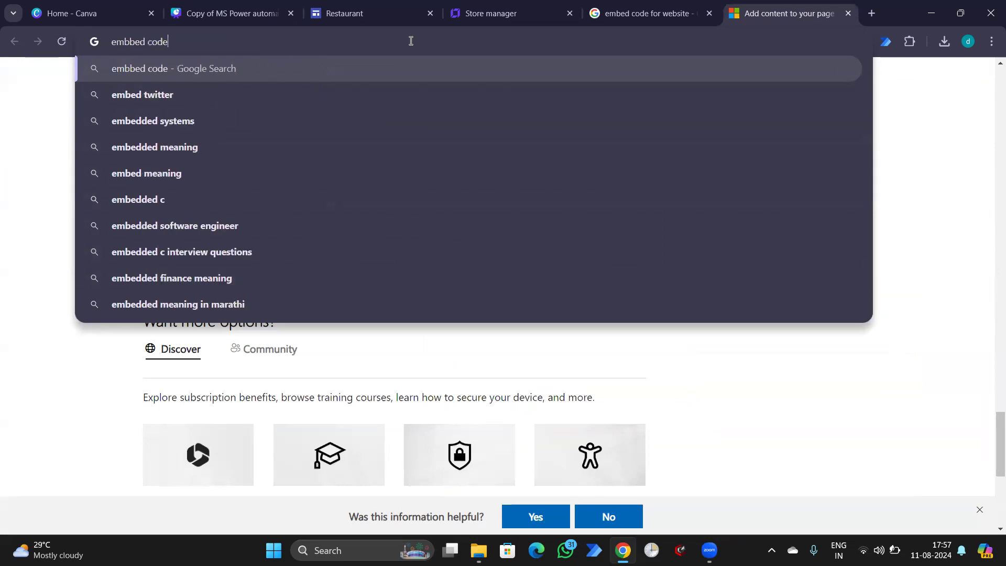
{"action": "type", "text": "s for "}
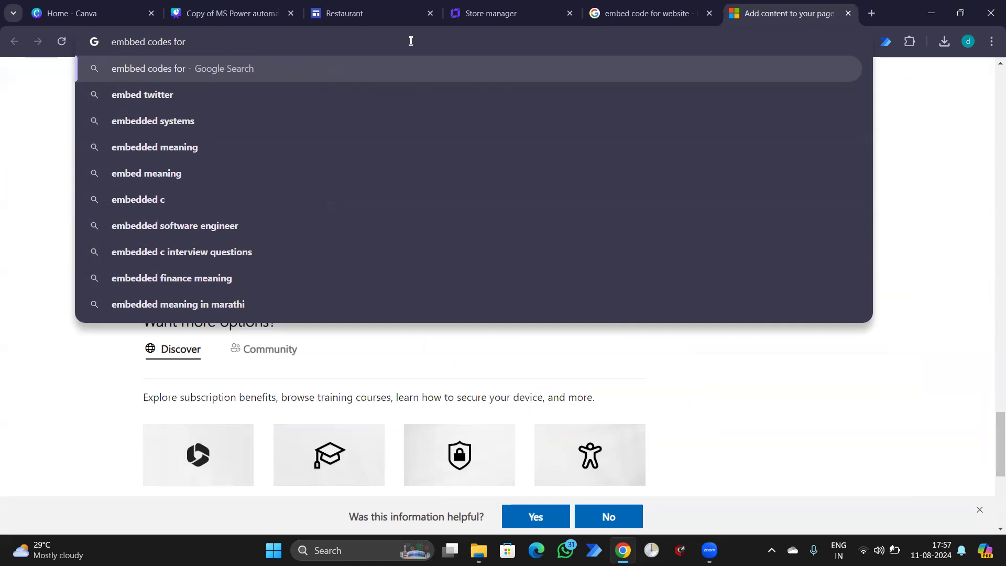
{"action": "type", "text": "s"}
{"action": "key", "text": "BackSpace"}
{"action": "type", "text": "astr"}
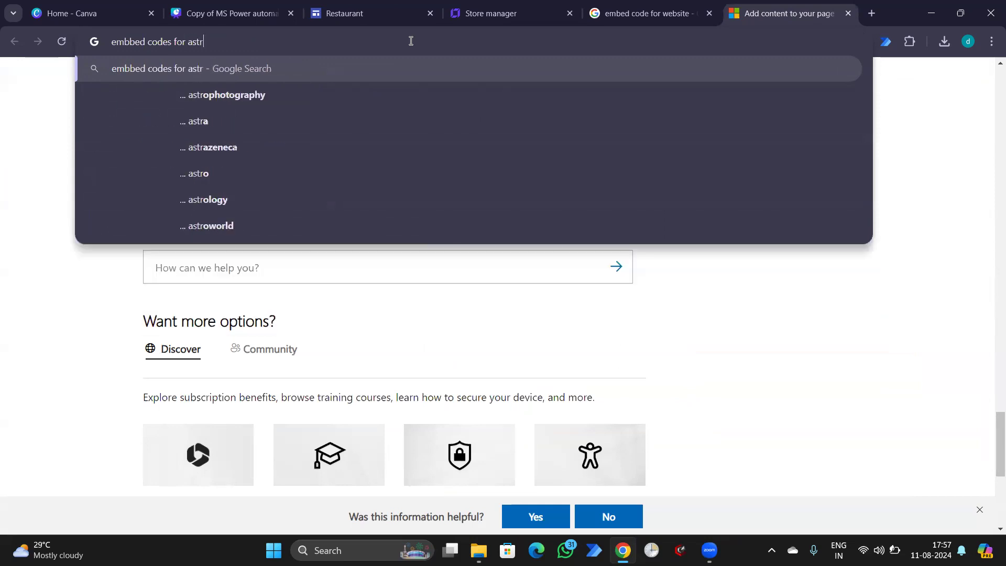
{"action": "left_click", "coordinate": [362, 188]}
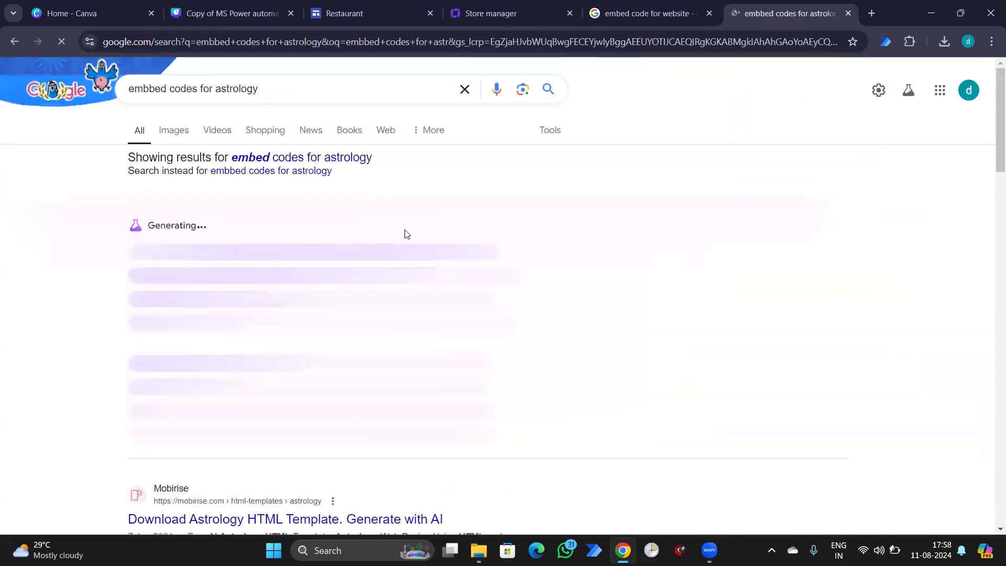
Step: Open the Mobirise template, Elfsight horoscope widget and Apption astro charts results in new tabs
{"action": "scroll", "coordinate": [498, 246], "scroll_direction": "down", "scroll_amount": 3}
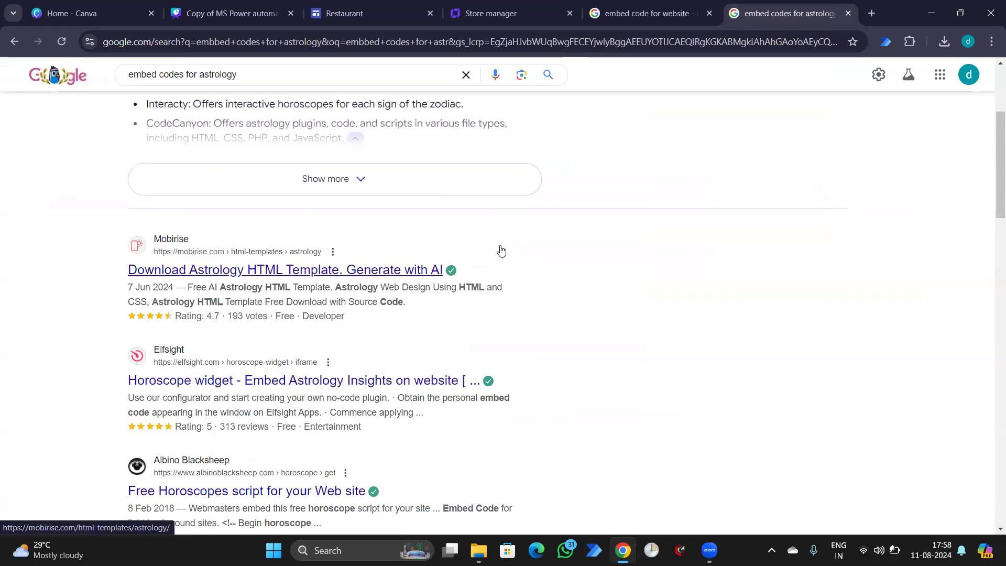
{"action": "middle_click", "coordinate": [322, 281]}
{"action": "scroll", "coordinate": [324, 229], "scroll_direction": "down", "scroll_amount": 3}
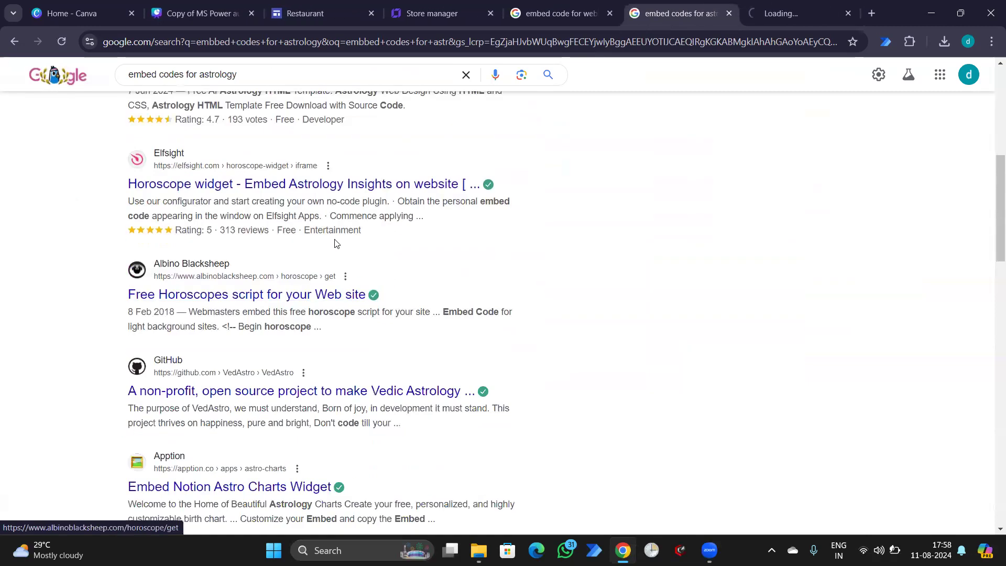
{"action": "middle_click", "coordinate": [306, 179]}
{"action": "scroll", "coordinate": [466, 308], "scroll_direction": "down", "scroll_amount": 3}
{"action": "scroll", "coordinate": [466, 308], "scroll_direction": "down", "scroll_amount": 2}
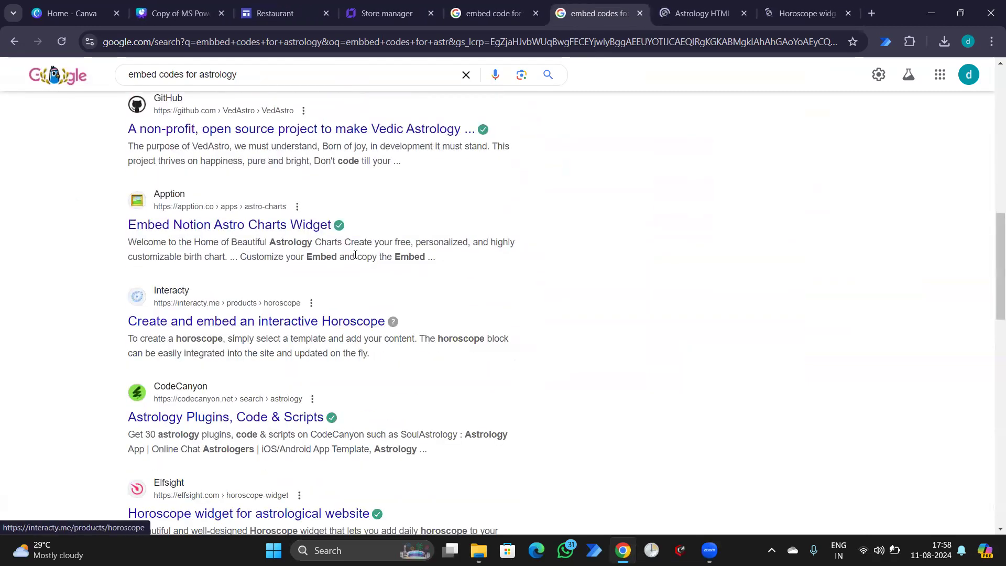
{"action": "middle_click", "coordinate": [322, 225]}
Step: Browse Mobirise's astrology HTML templates page
{"action": "key", "text": "ctrl+Tab"}
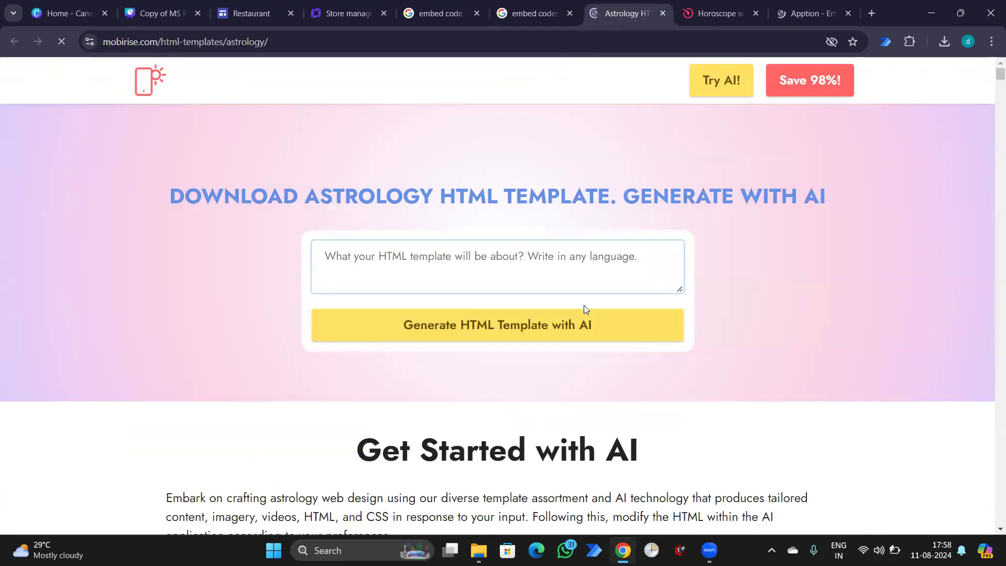
{"action": "scroll", "coordinate": [619, 315], "scroll_direction": "down", "scroll_amount": 7}
{"action": "scroll", "coordinate": [619, 313], "scroll_direction": "down", "scroll_amount": 10}
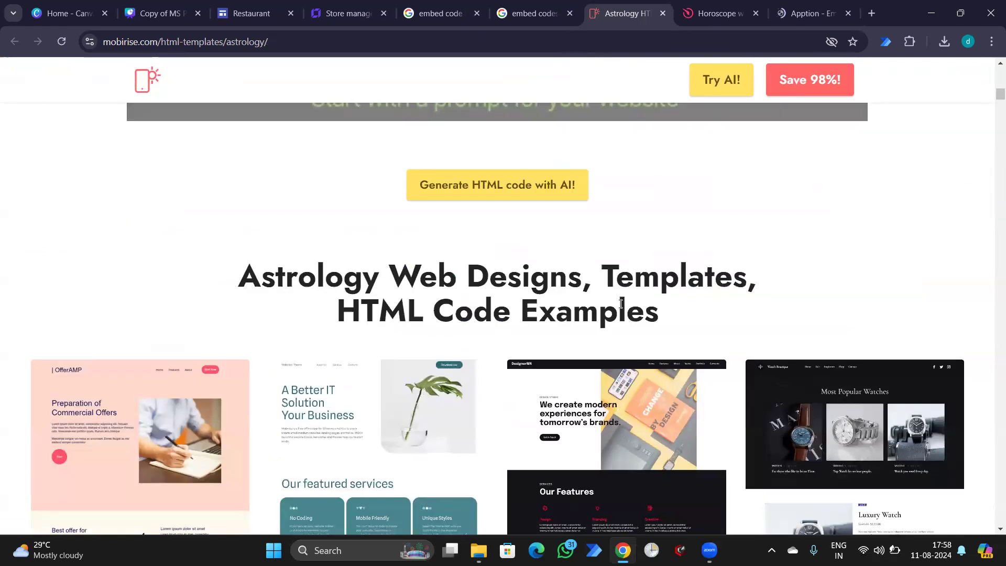
{"action": "scroll", "coordinate": [624, 305], "scroll_direction": "down", "scroll_amount": 4}
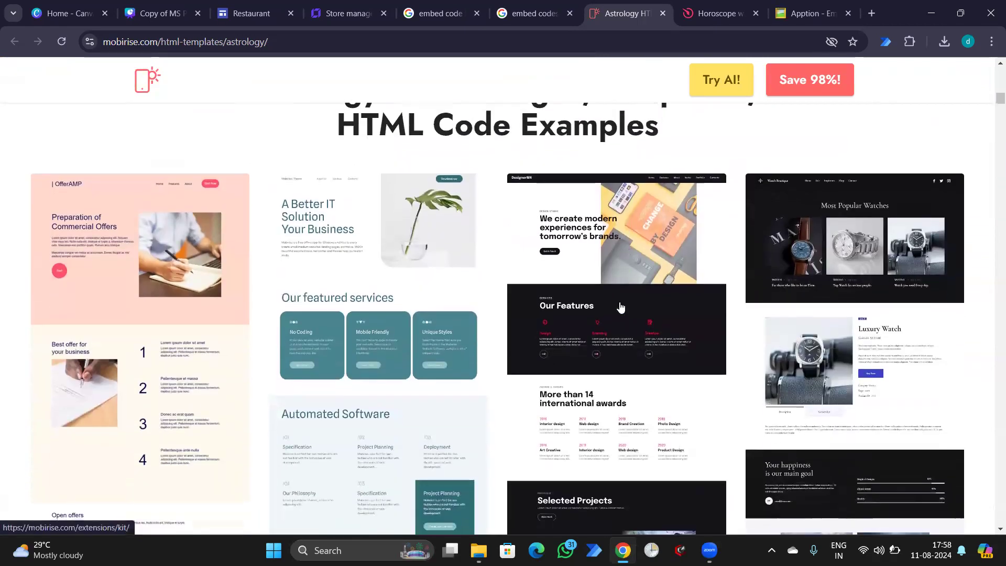
{"action": "scroll", "coordinate": [620, 318], "scroll_direction": "down", "scroll_amount": 10}
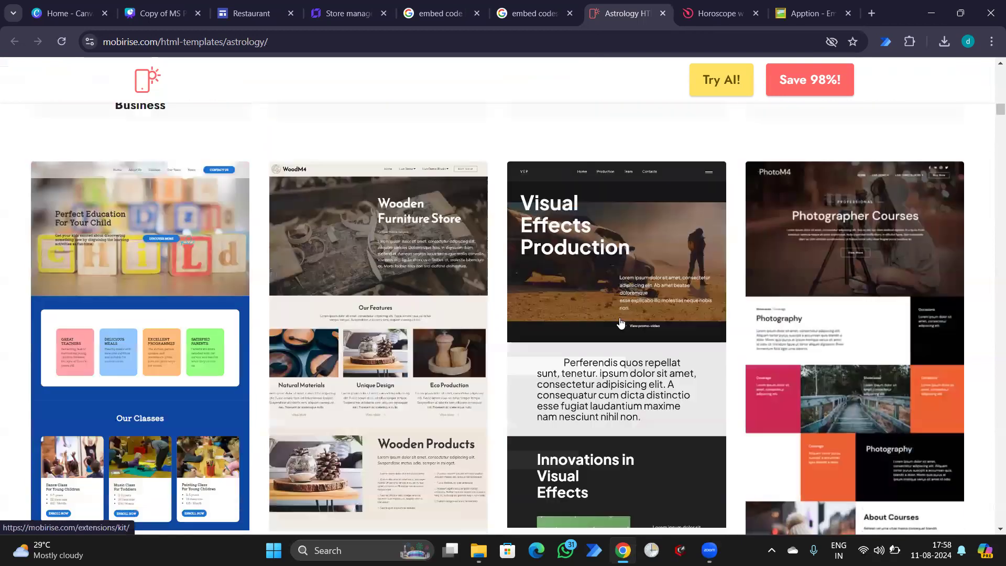
{"action": "scroll", "coordinate": [620, 321], "scroll_direction": "down", "scroll_amount": 10}
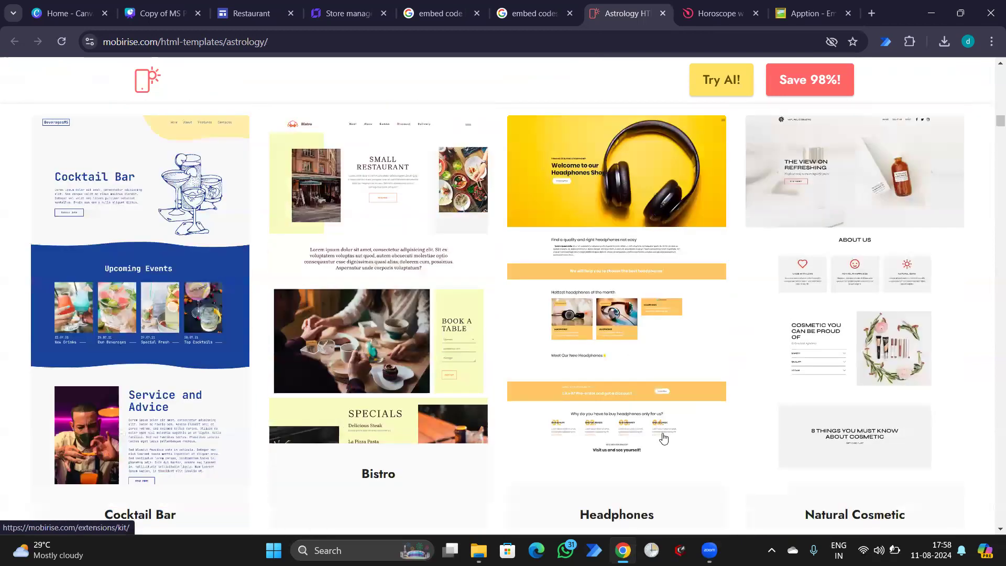
Step: Look through the Elfsight horoscope widget page
{"action": "scroll", "coordinate": [663, 437], "scroll_direction": "down", "scroll_amount": 12}
{"action": "left_click", "coordinate": [719, 13]}
{"action": "scroll", "coordinate": [652, 317], "scroll_direction": "down", "scroll_amount": 7}
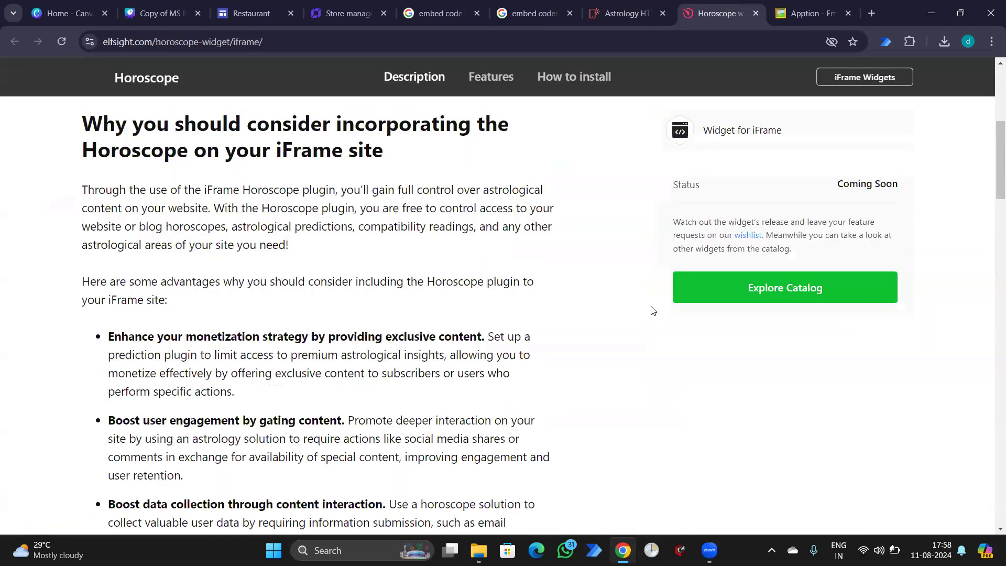
{"action": "scroll", "coordinate": [649, 314], "scroll_direction": "down", "scroll_amount": 4}
{"action": "scroll", "coordinate": [731, 325], "scroll_direction": "down", "scroll_amount": 7}
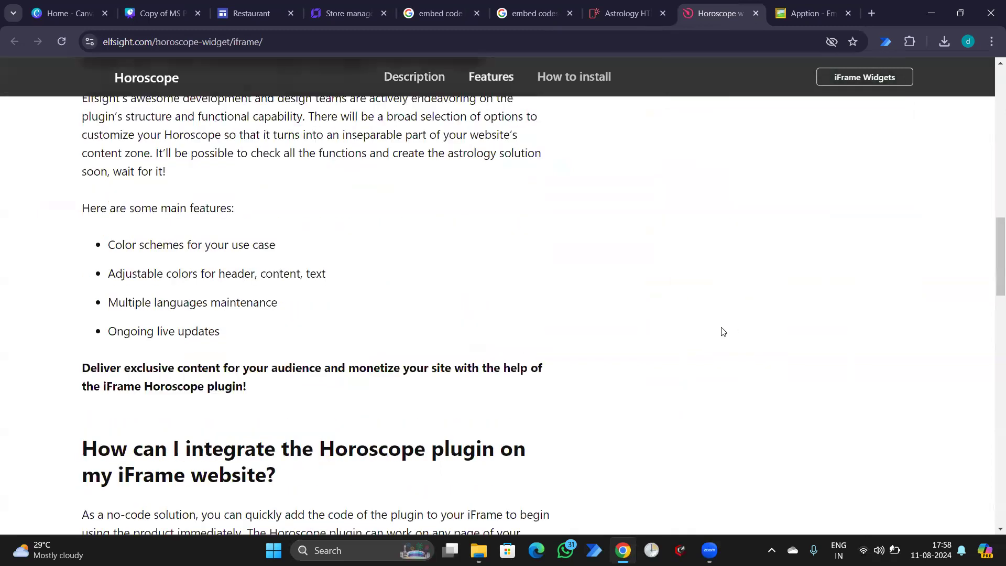
{"action": "scroll", "coordinate": [723, 335], "scroll_direction": "down", "scroll_amount": 15}
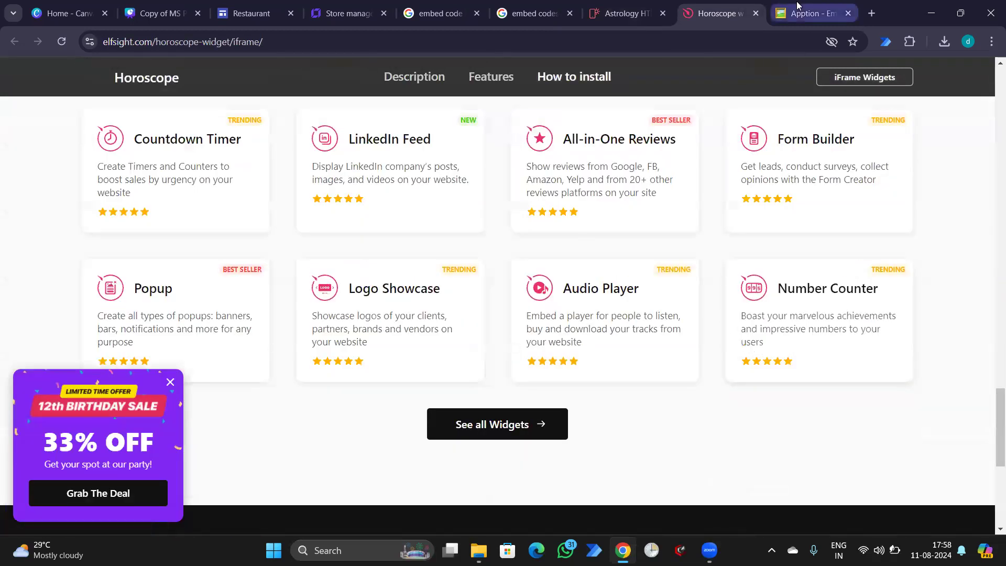
Step: Check the Apption astro charts embed code, then return to the Hostinger astrology site editor
{"action": "left_click", "coordinate": [797, 7]}
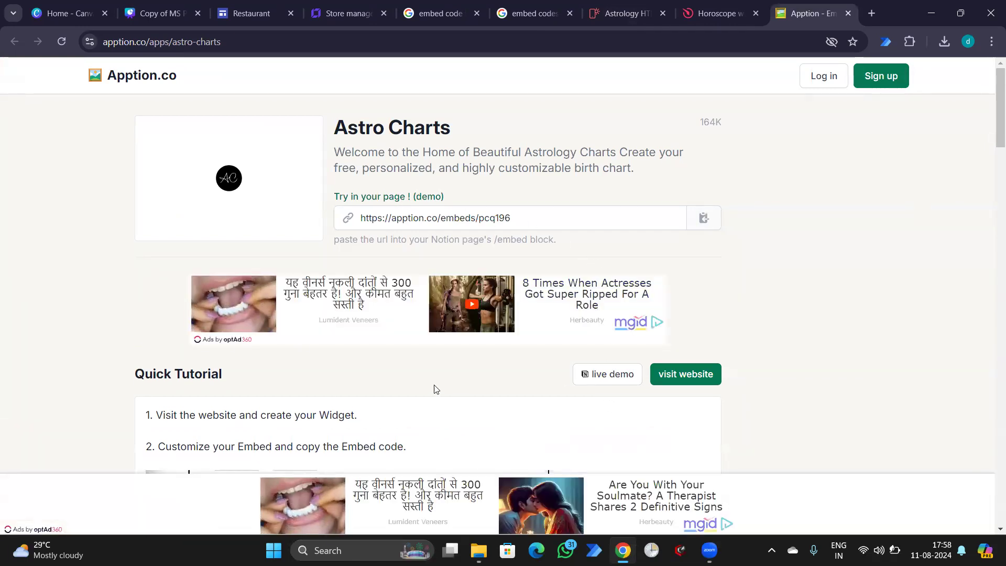
{"action": "scroll", "coordinate": [859, 316], "scroll_direction": "down", "scroll_amount": 7}
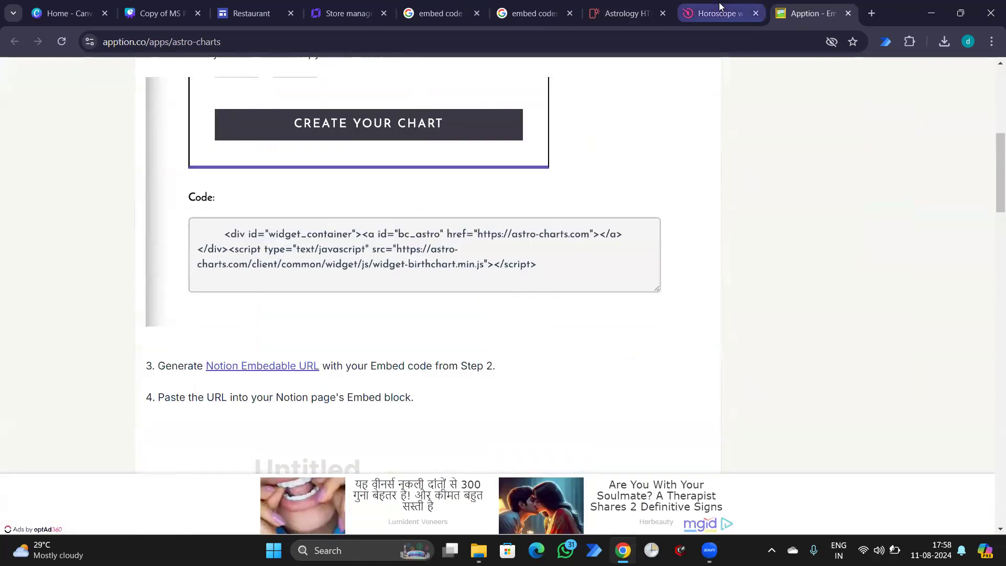
{"action": "scroll", "coordinate": [654, 252], "scroll_direction": "up", "scroll_amount": 2}
{"action": "left_click", "coordinate": [365, 5]}
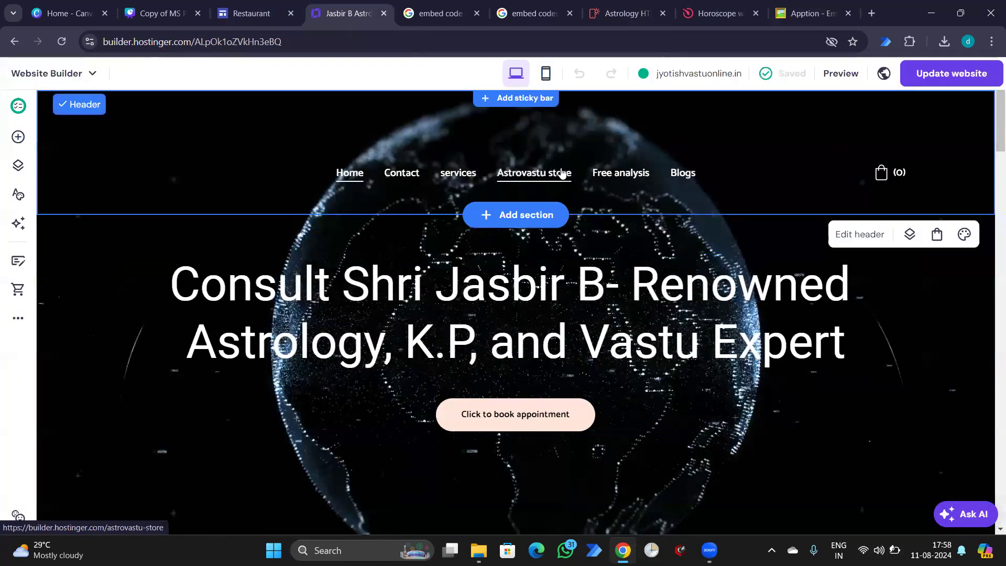
Step: View the Astrovastu store page, then go from the Restaurant editor to the Google Sites recent sites
{"action": "left_click", "coordinate": [562, 174]}
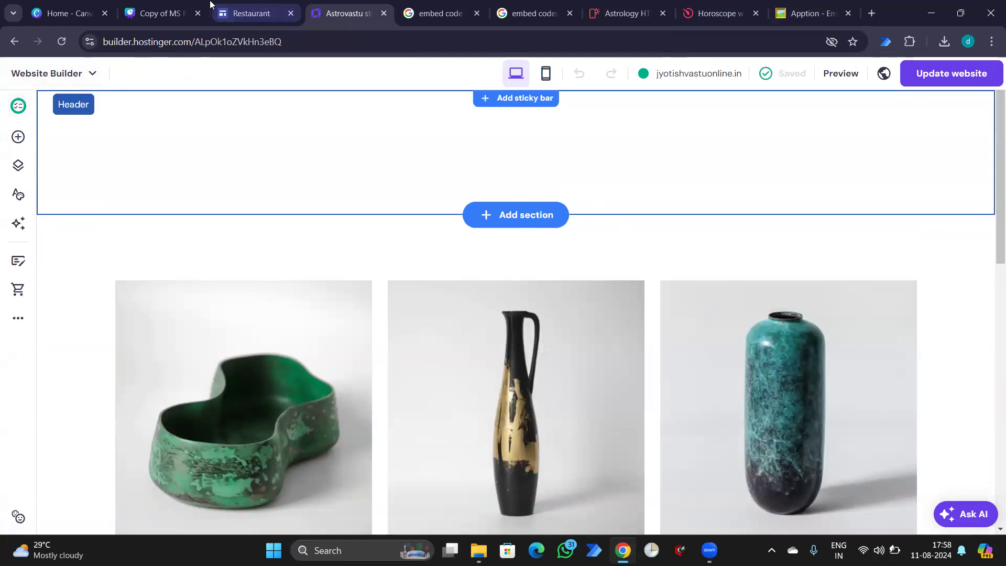
{"action": "left_click", "coordinate": [243, 5]}
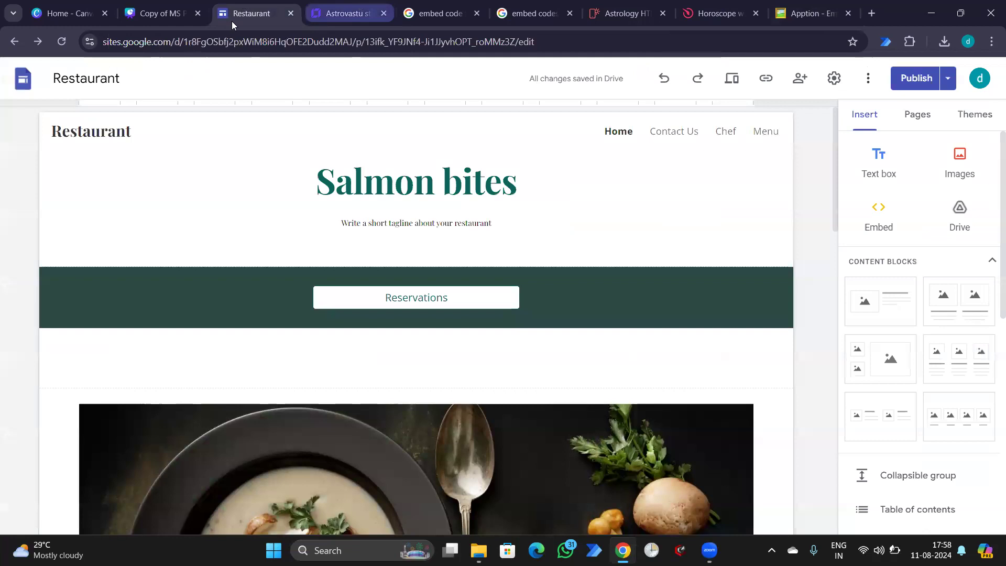
{"action": "left_click", "coordinate": [22, 81]}
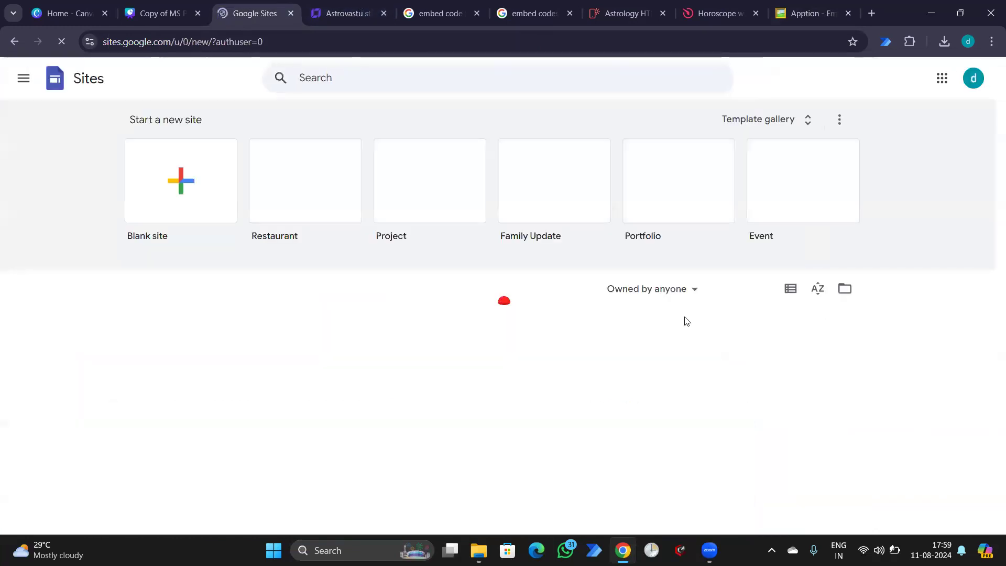
{"action": "scroll", "coordinate": [697, 340], "scroll_direction": "down", "scroll_amount": 1}
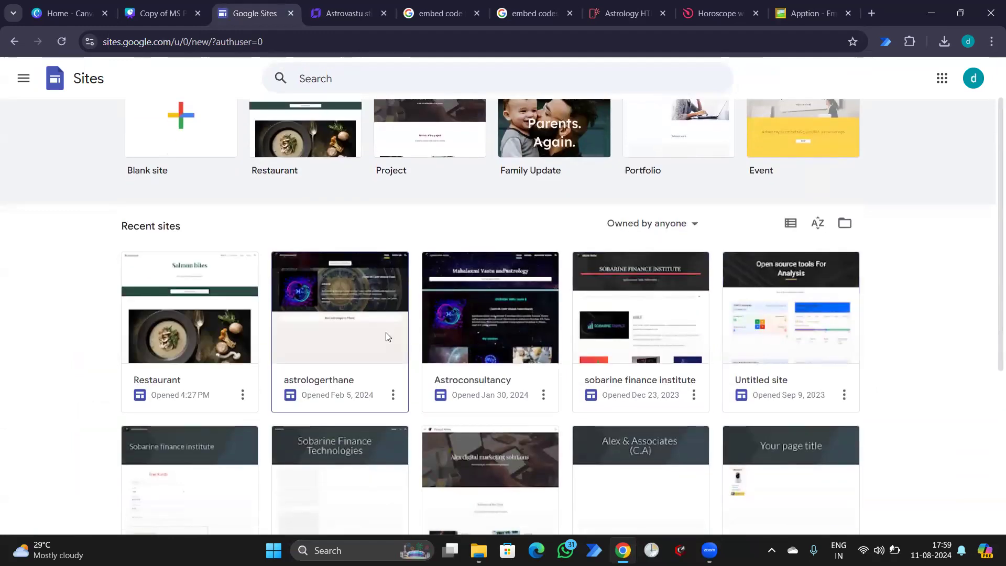
{"action": "scroll", "coordinate": [491, 341], "scroll_direction": "down", "scroll_amount": 3}
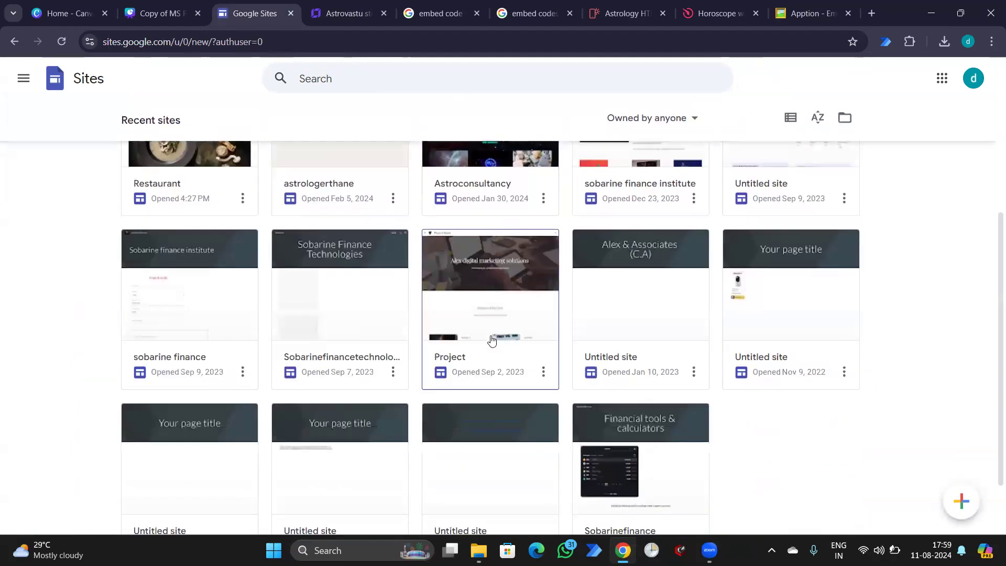
{"action": "scroll", "coordinate": [492, 339], "scroll_direction": "up", "scroll_amount": 3}
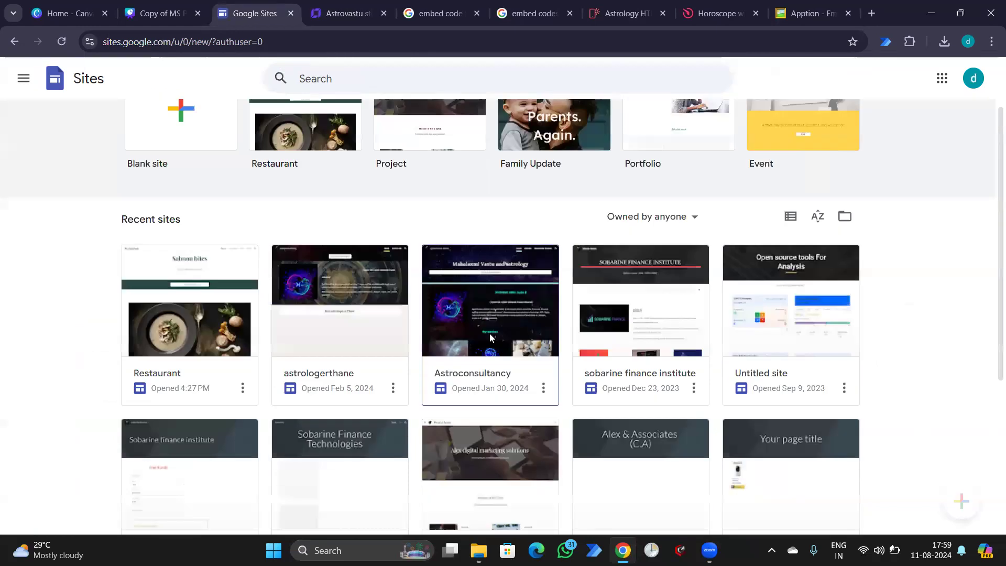
Step: Open 'sobarine finance institute' in the editor and scroll through its TradingView ticker, courses and books
{"action": "left_click", "coordinate": [493, 339]}
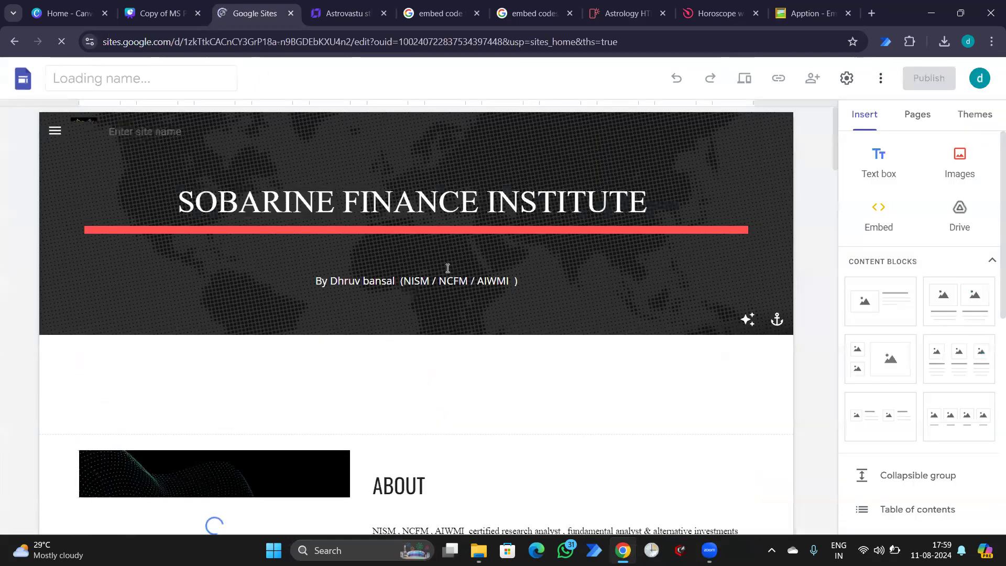
{"action": "scroll", "coordinate": [419, 257], "scroll_direction": "down", "scroll_amount": 6}
{"action": "scroll", "coordinate": [369, 240], "scroll_direction": "down", "scroll_amount": 8}
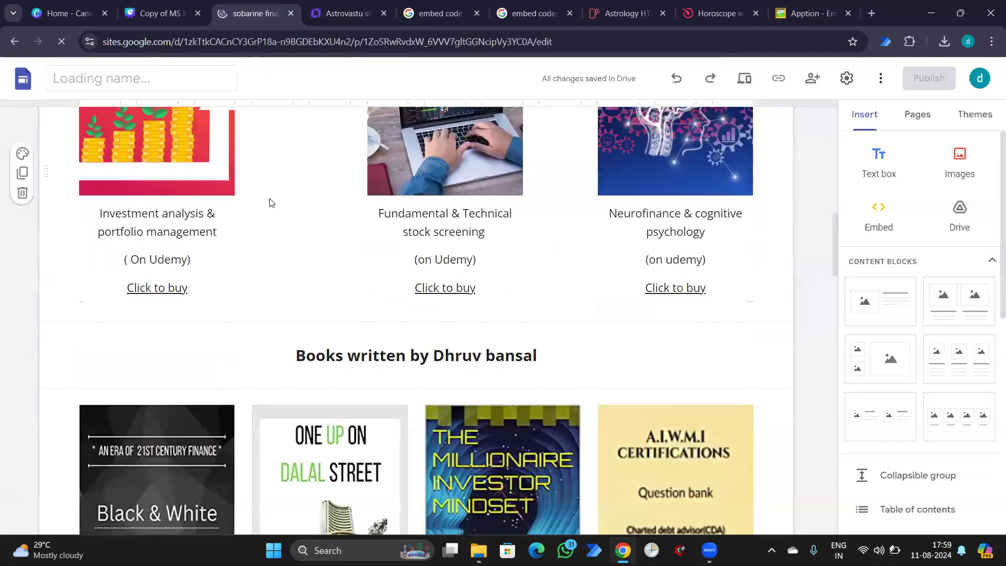
{"action": "scroll", "coordinate": [404, 220], "scroll_direction": "down", "scroll_amount": 14}
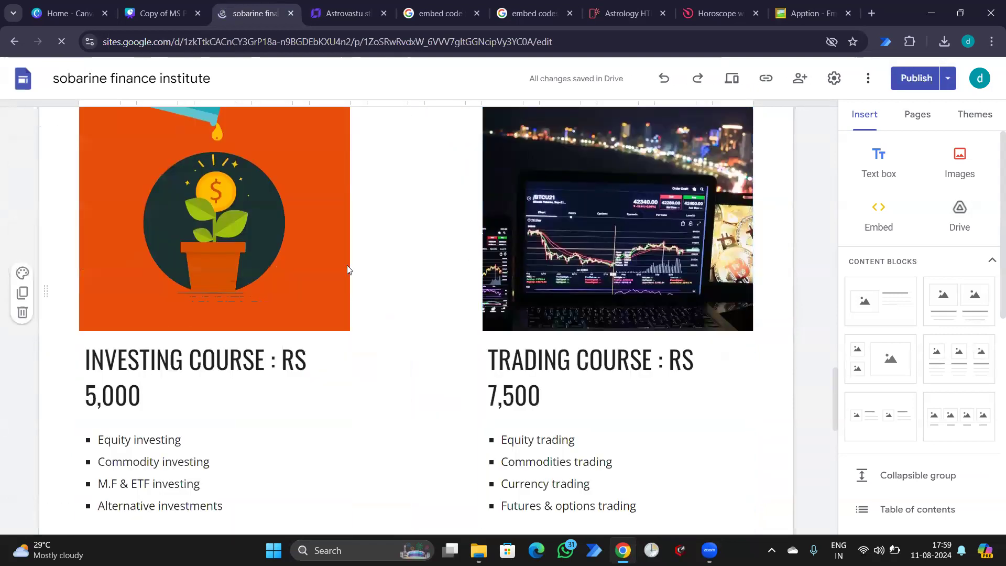
{"action": "scroll", "coordinate": [319, 267], "scroll_direction": "down", "scroll_amount": 12}
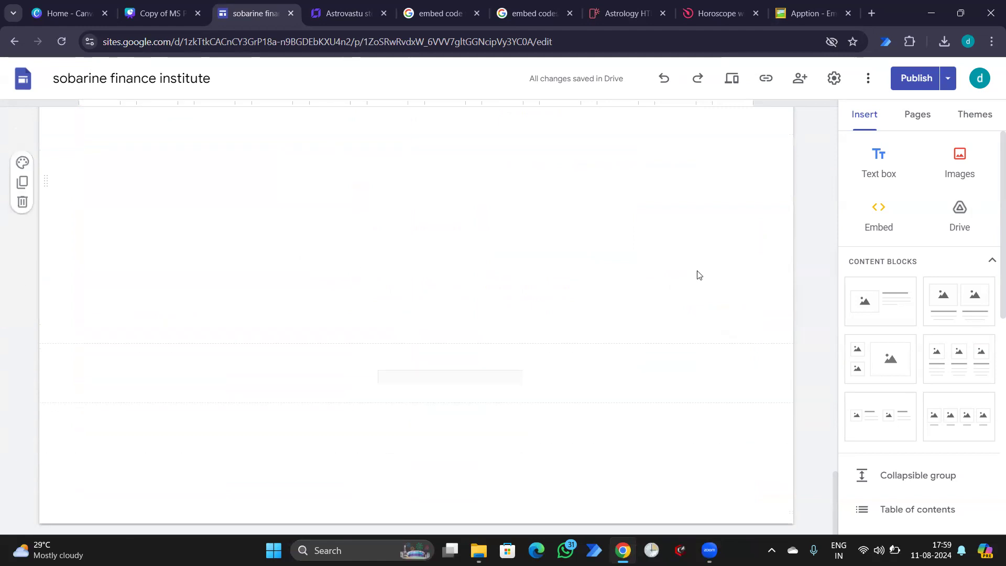
{"action": "scroll", "coordinate": [696, 274], "scroll_direction": "up", "scroll_amount": 20}
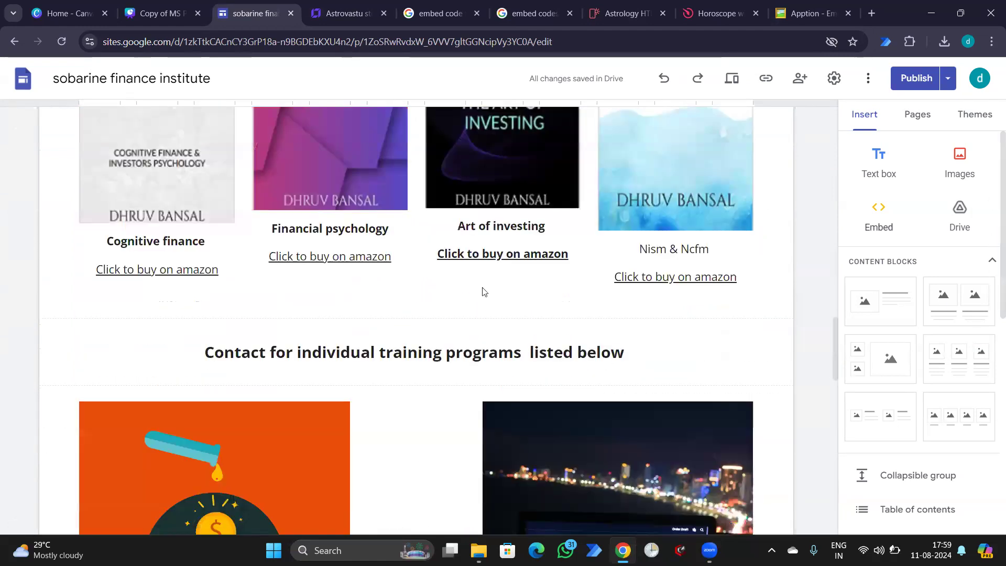
{"action": "scroll", "coordinate": [481, 301], "scroll_direction": "up", "scroll_amount": 15}
Step: Open the ticker's Embed from the web dialog and copy the entire TradingView widget HTML
{"action": "scroll", "coordinate": [525, 388], "scroll_direction": "up", "scroll_amount": 4}
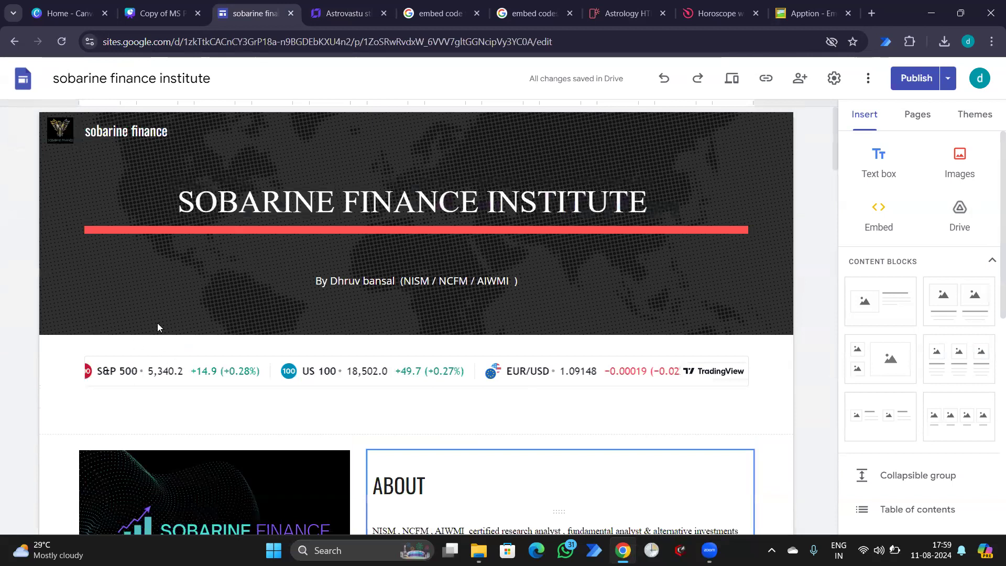
{"action": "double_click", "coordinate": [246, 367]}
{"action": "scroll", "coordinate": [425, 303], "scroll_direction": "down", "scroll_amount": 5}
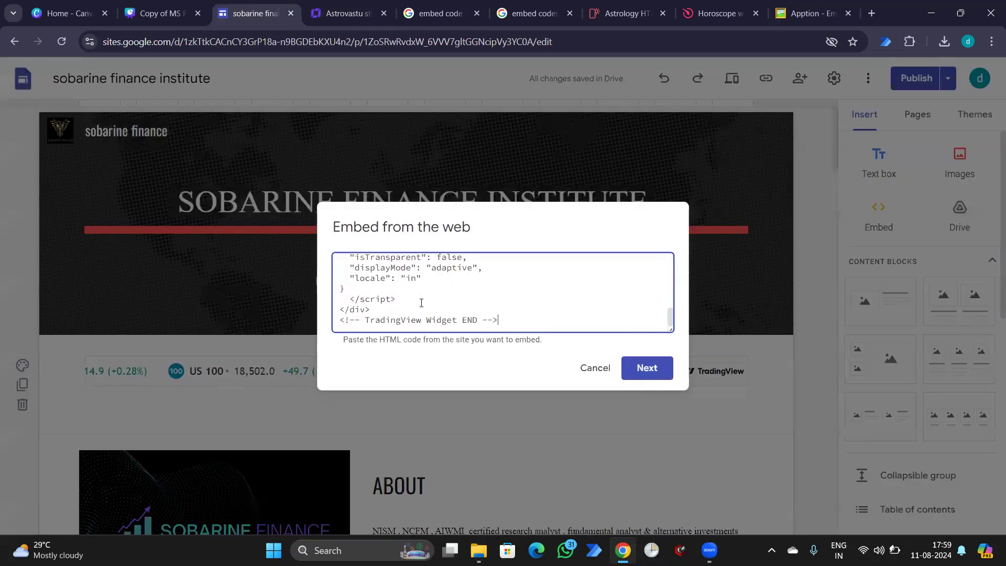
{"action": "left_click_drag", "start_coordinate": [507, 321], "coordinate": [335, 234]}
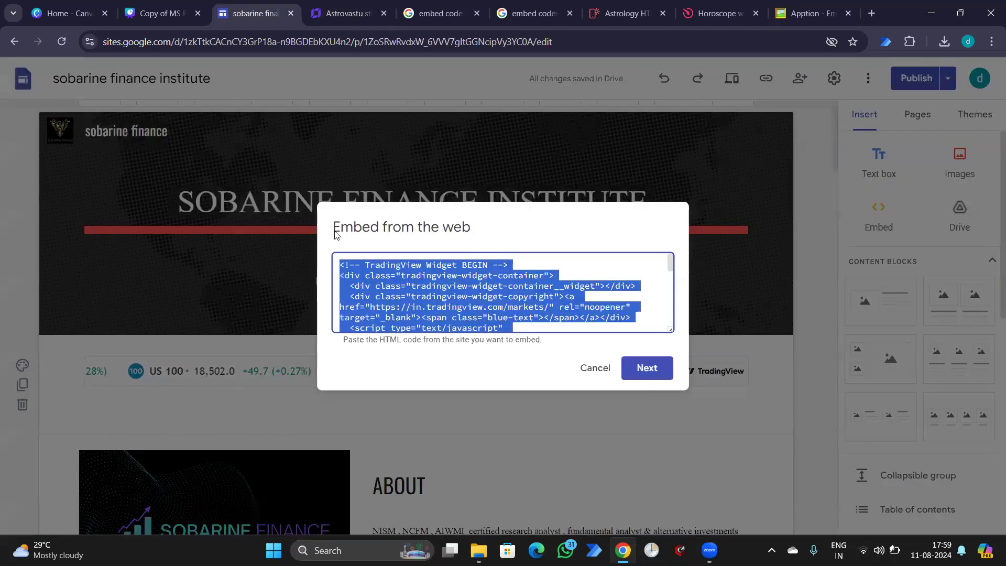
{"action": "right_click", "coordinate": [357, 283]}
{"action": "left_click", "coordinate": [377, 116]}
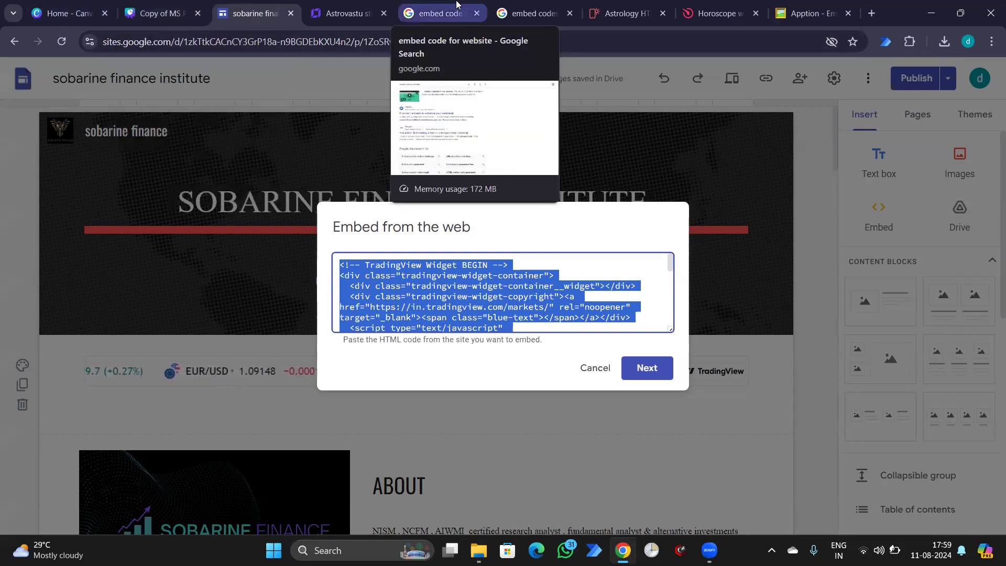
Step: In the Astrovastu site, open the 'snip for sale' product from the second products page
{"action": "left_click", "coordinate": [343, 13]}
{"action": "scroll", "coordinate": [454, 226], "scroll_direction": "down", "scroll_amount": 5}
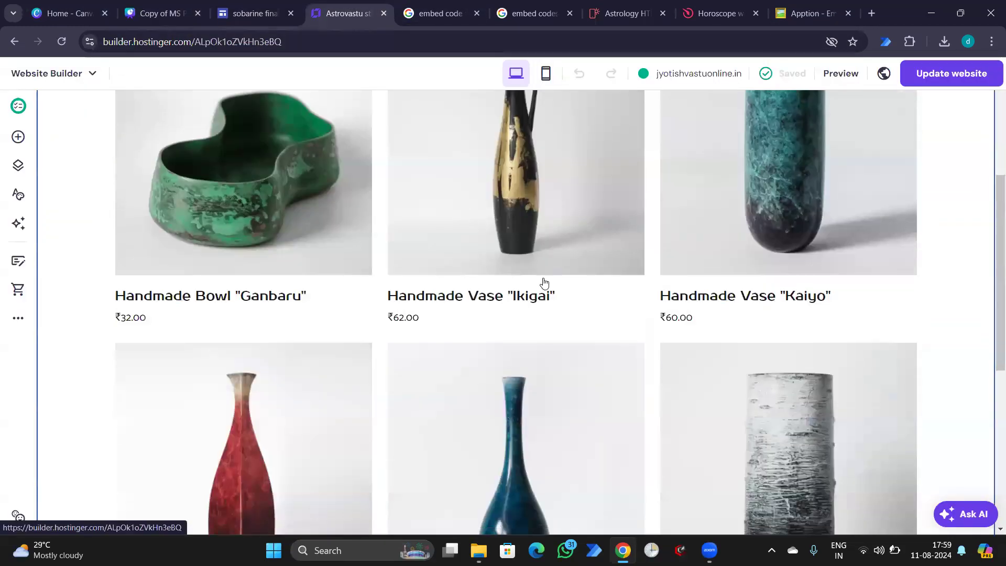
{"action": "scroll", "coordinate": [529, 322], "scroll_direction": "down", "scroll_amount": 5}
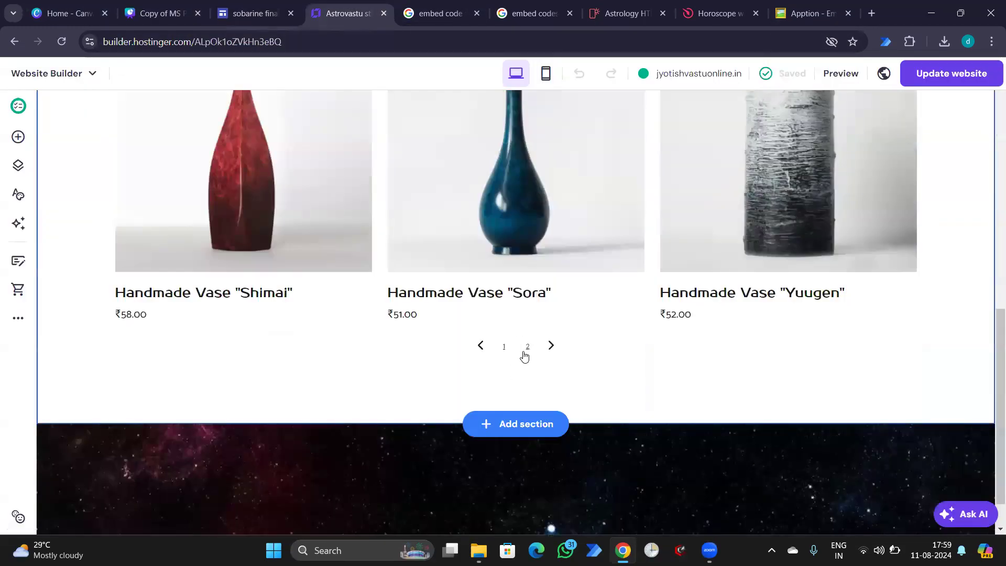
{"action": "left_click", "coordinate": [524, 350]}
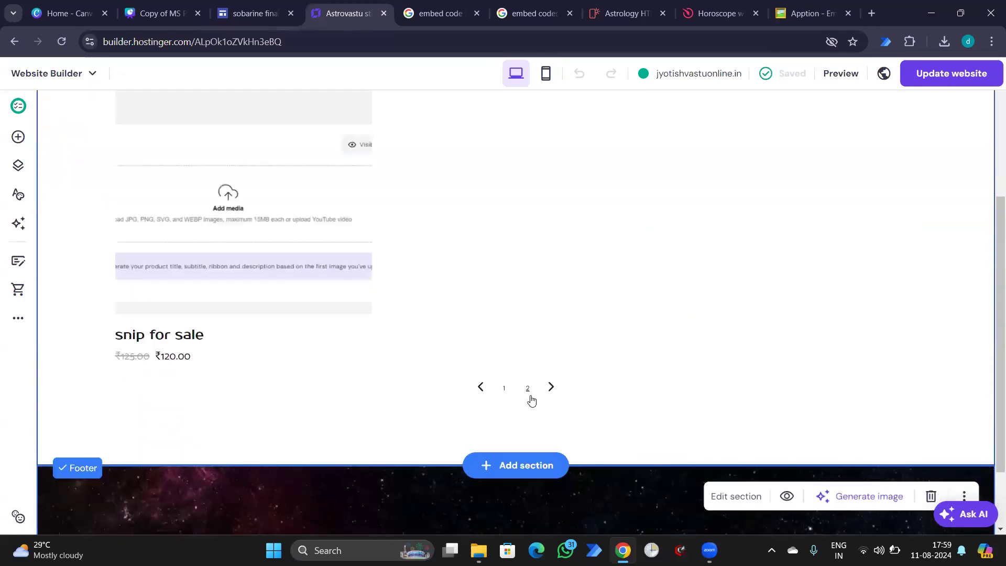
{"action": "left_click", "coordinate": [167, 335]}
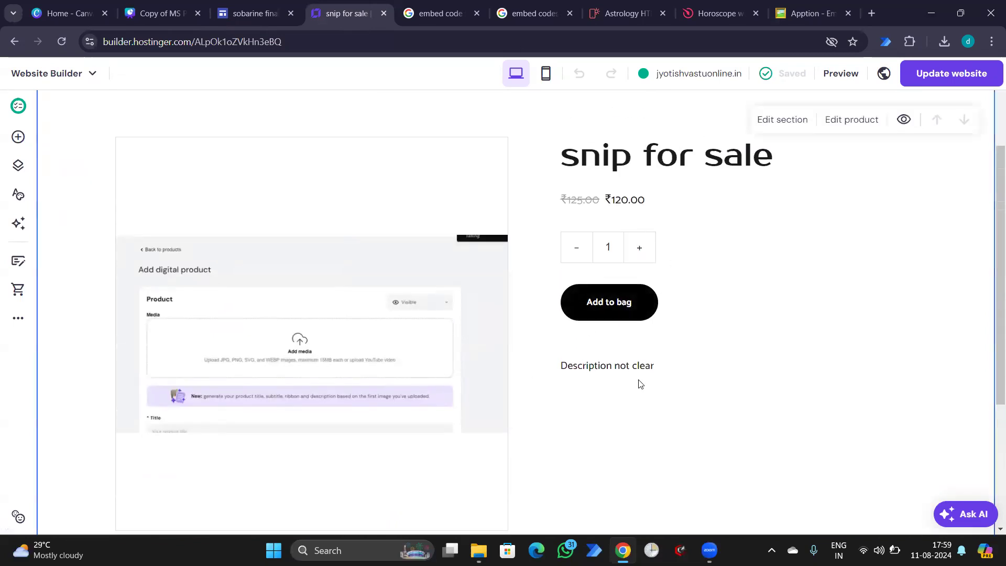
{"action": "scroll", "coordinate": [691, 344], "scroll_direction": "down", "scroll_amount": 3}
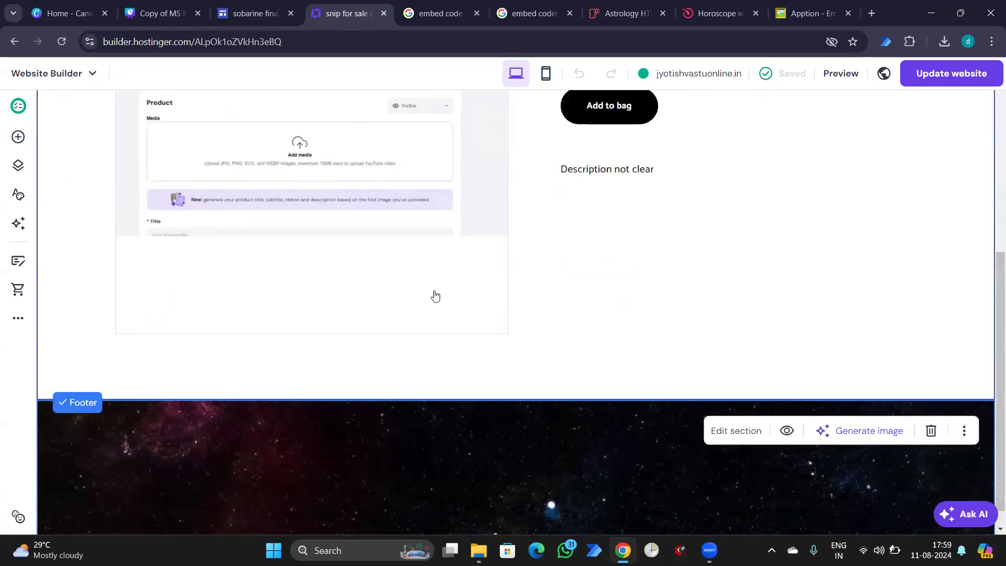
{"action": "scroll", "coordinate": [530, 200], "scroll_direction": "up", "scroll_amount": 3}
{"action": "scroll", "coordinate": [592, 339], "scroll_direction": "down", "scroll_amount": 3}
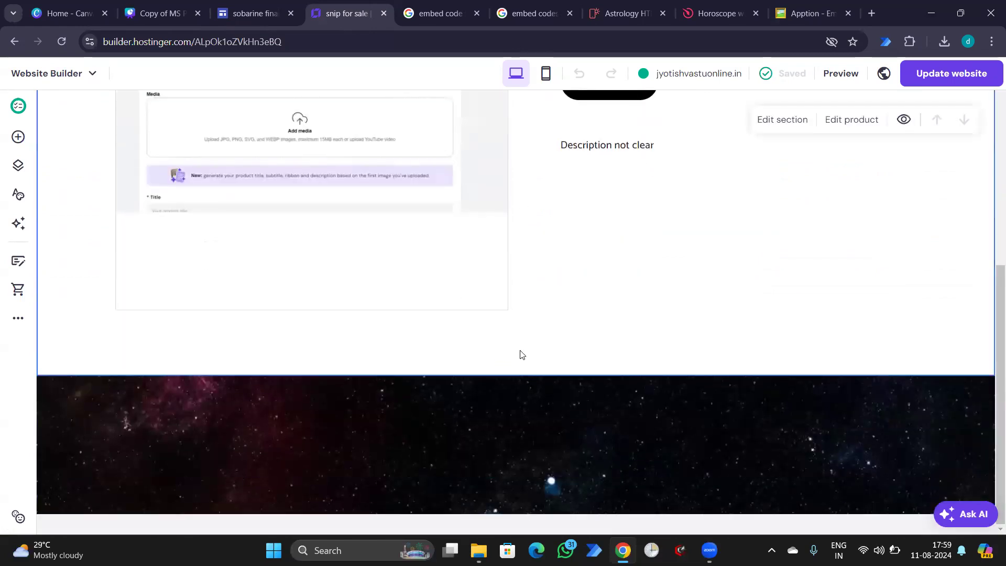
Step: Try adding an Embed code element to the product page, which refuses any elements
{"action": "left_click", "coordinate": [18, 136]}
{"action": "scroll", "coordinate": [86, 435], "scroll_direction": "down", "scroll_amount": 2}
{"action": "left_click", "coordinate": [84, 462]}
{"action": "left_click", "coordinate": [570, 367]}
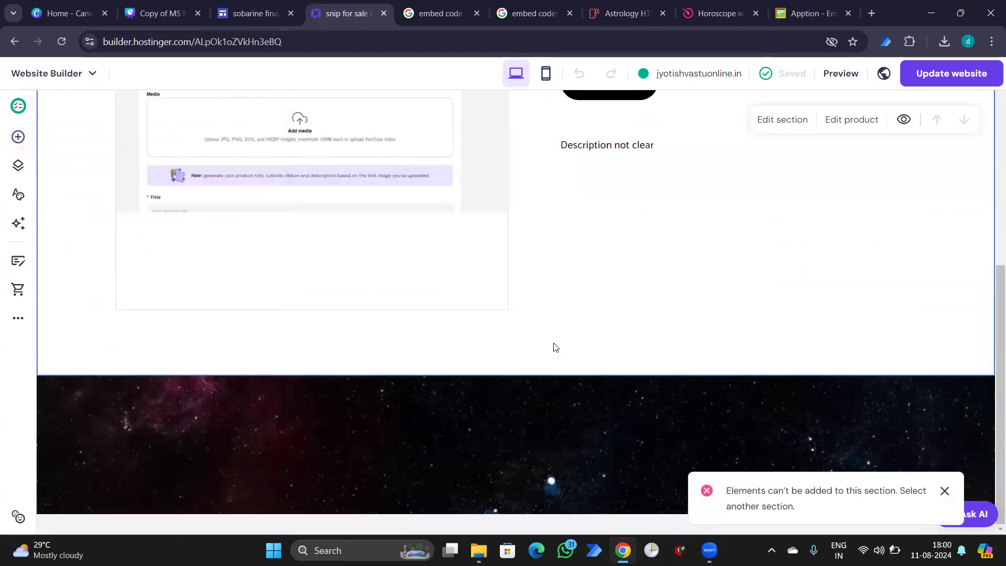
{"action": "scroll", "coordinate": [545, 369], "scroll_direction": "up", "scroll_amount": 6}
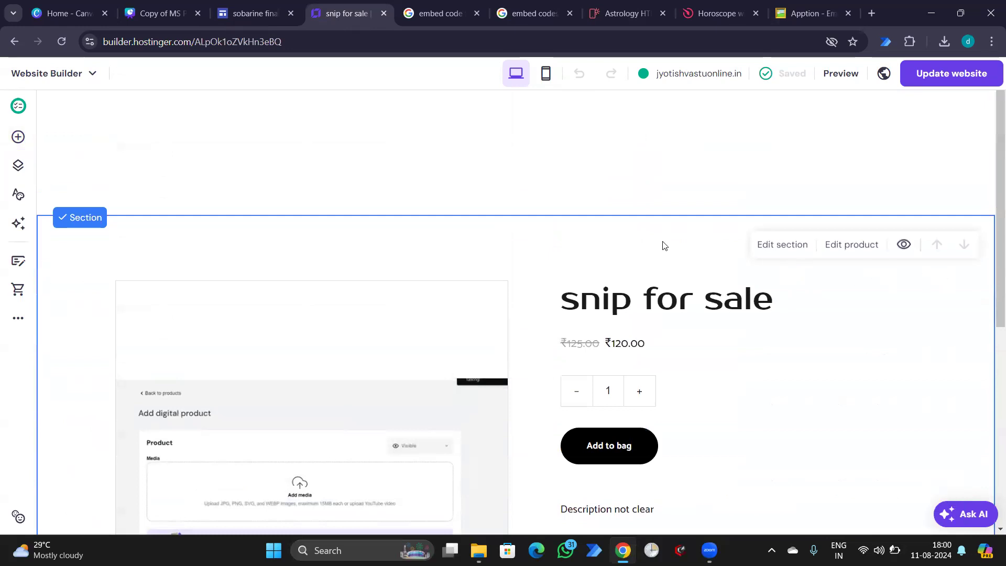
{"action": "left_click", "coordinate": [18, 136]}
{"action": "scroll", "coordinate": [93, 456], "scroll_direction": "down", "scroll_amount": 2}
Step: After another refused embed attempt, navigate via the pages list to the Free analysis page
{"action": "left_click", "coordinate": [94, 456]}
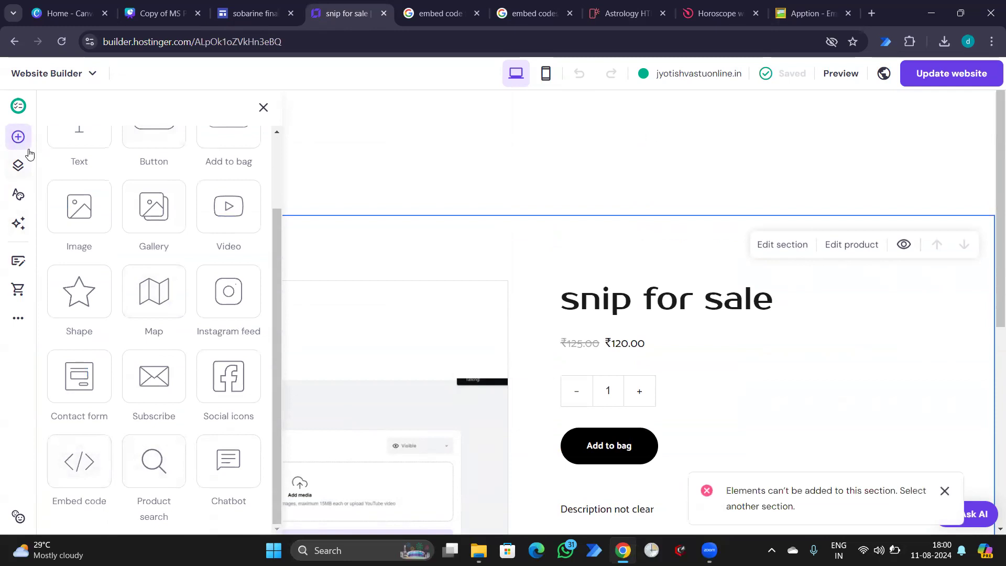
{"action": "left_click", "coordinate": [18, 168]}
{"action": "left_click", "coordinate": [137, 310]}
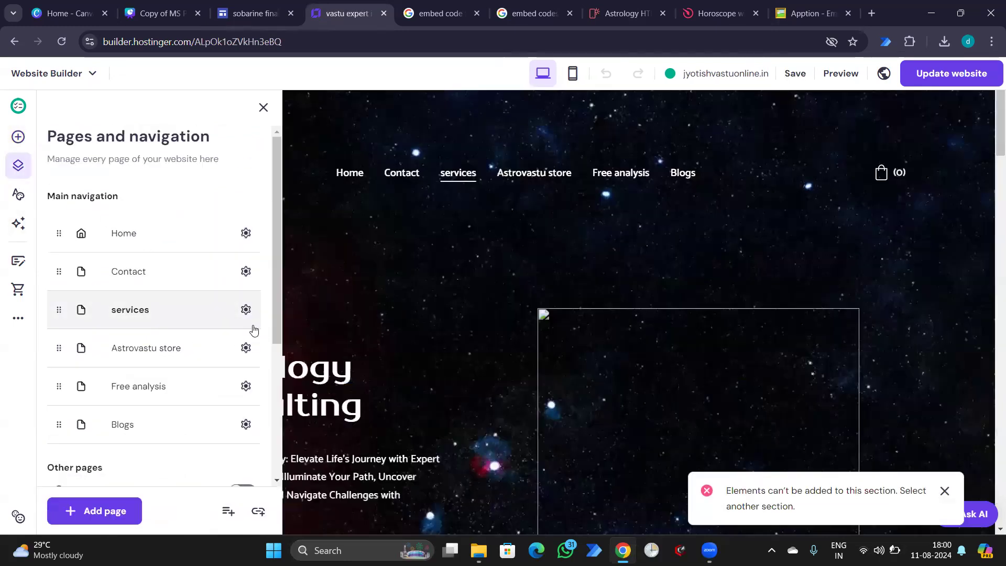
{"action": "scroll", "coordinate": [168, 314], "scroll_direction": "down", "scroll_amount": 4}
{"action": "scroll", "coordinate": [157, 267], "scroll_direction": "up", "scroll_amount": 2}
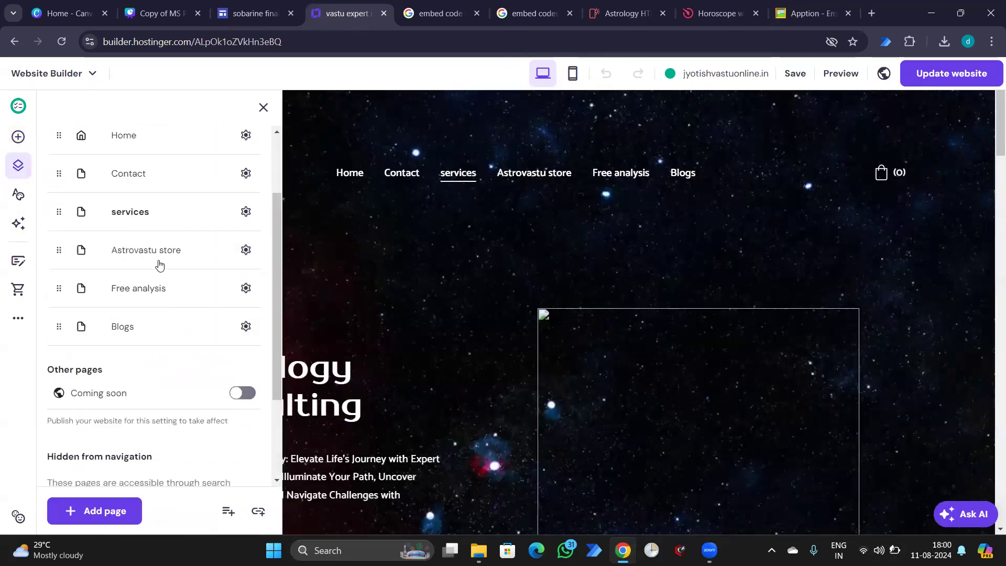
{"action": "left_click", "coordinate": [152, 278]}
{"action": "scroll", "coordinate": [558, 367], "scroll_direction": "down", "scroll_amount": 3}
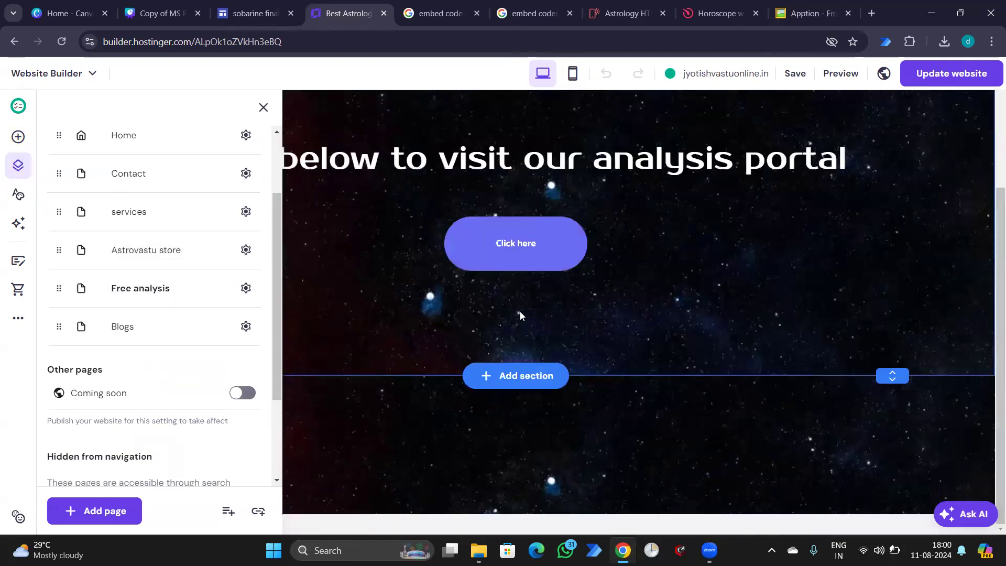
Step: Add the 'Predict the future by creating it' section template to the Free analysis page
{"action": "left_click", "coordinate": [518, 377]}
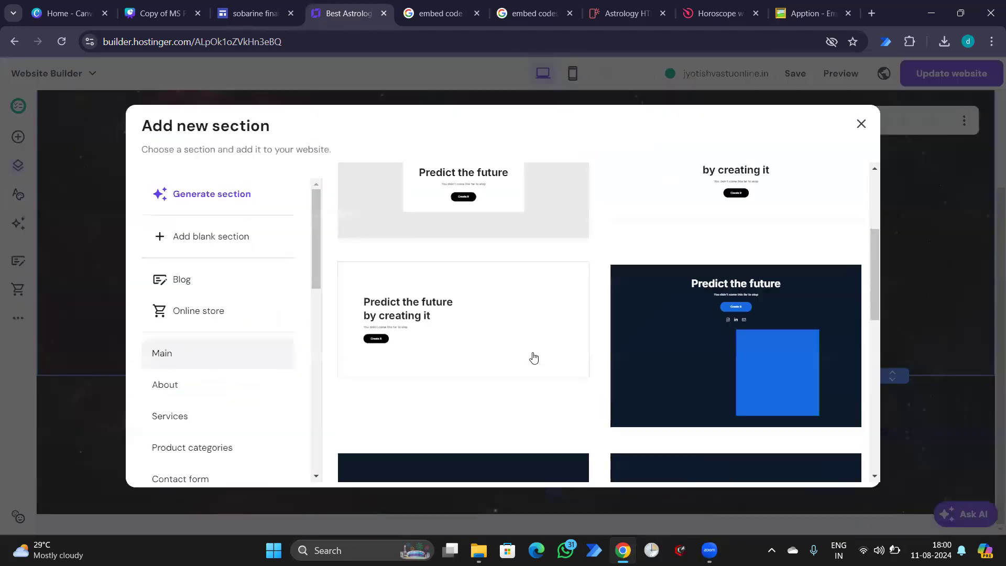
{"action": "scroll", "coordinate": [525, 337], "scroll_direction": "down", "scroll_amount": 3}
{"action": "left_click", "coordinate": [467, 271]}
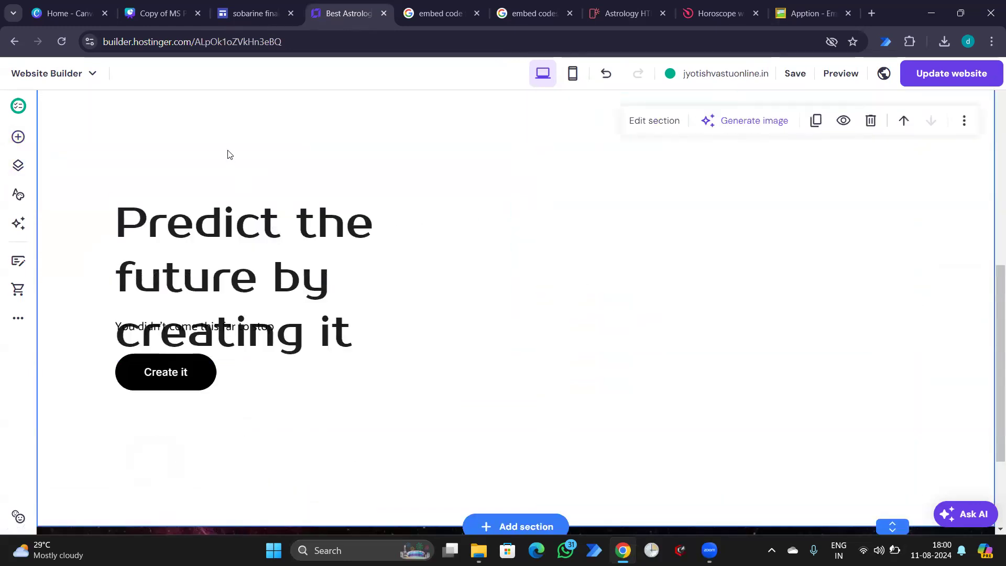
{"action": "left_click", "coordinate": [18, 137]}
{"action": "scroll", "coordinate": [134, 375], "scroll_direction": "down", "scroll_amount": 3}
Step: Place an Embed code element in the new section and paste the TradingView ticker-tape code into it
{"action": "left_click_drag", "start_coordinate": [138, 445], "coordinate": [566, 400]}
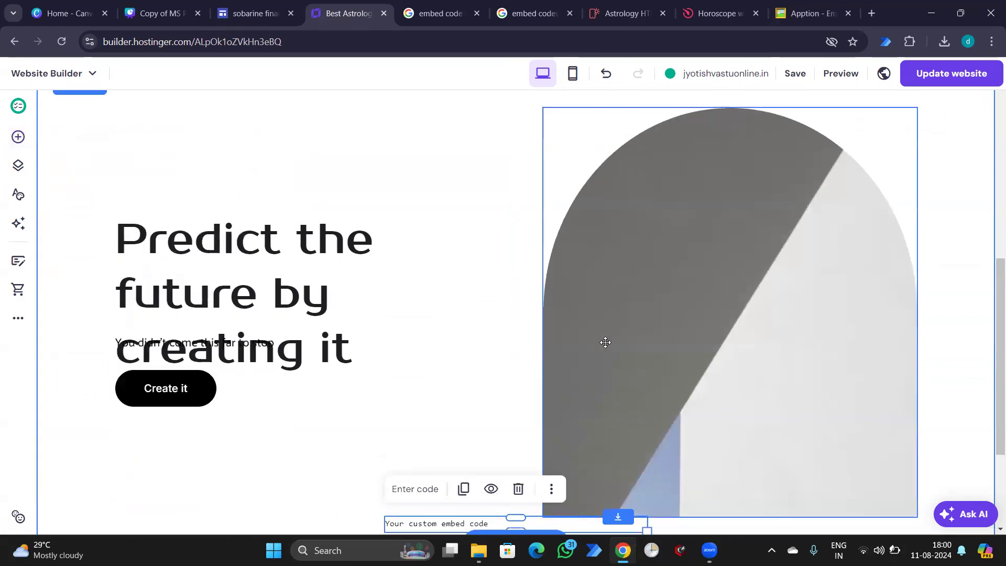
{"action": "scroll", "coordinate": [604, 341], "scroll_direction": "down", "scroll_amount": 1}
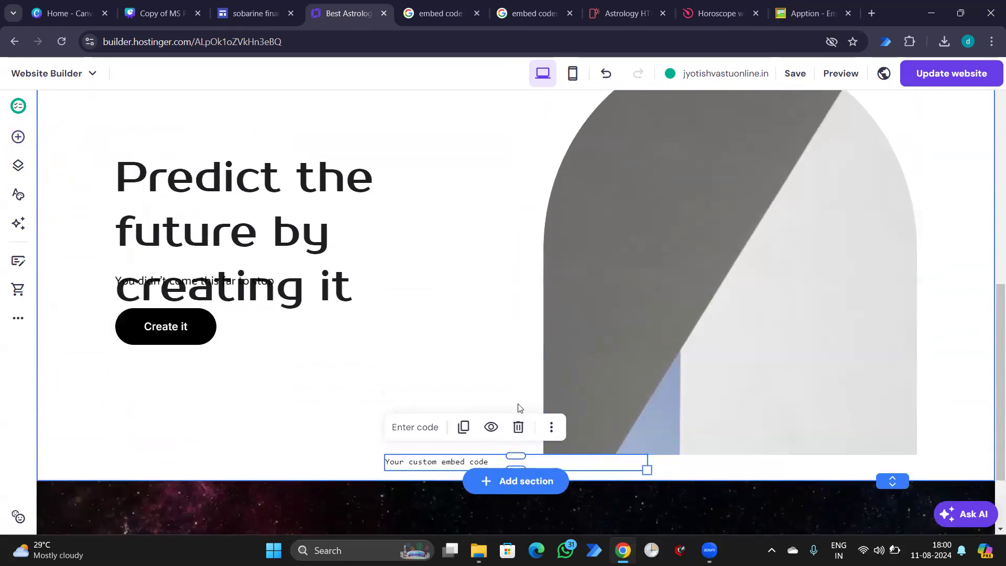
{"action": "left_click_drag", "start_coordinate": [518, 378], "coordinate": [496, 346]}
{"action": "left_click", "coordinate": [489, 321]}
{"action": "double_click", "coordinate": [481, 322]}
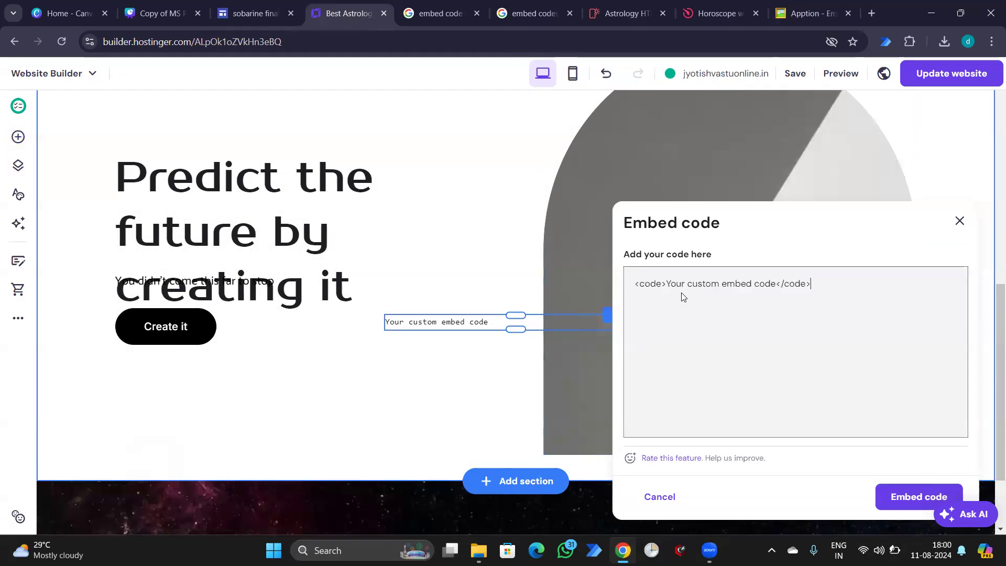
{"action": "key", "text": "ctrl+a"}
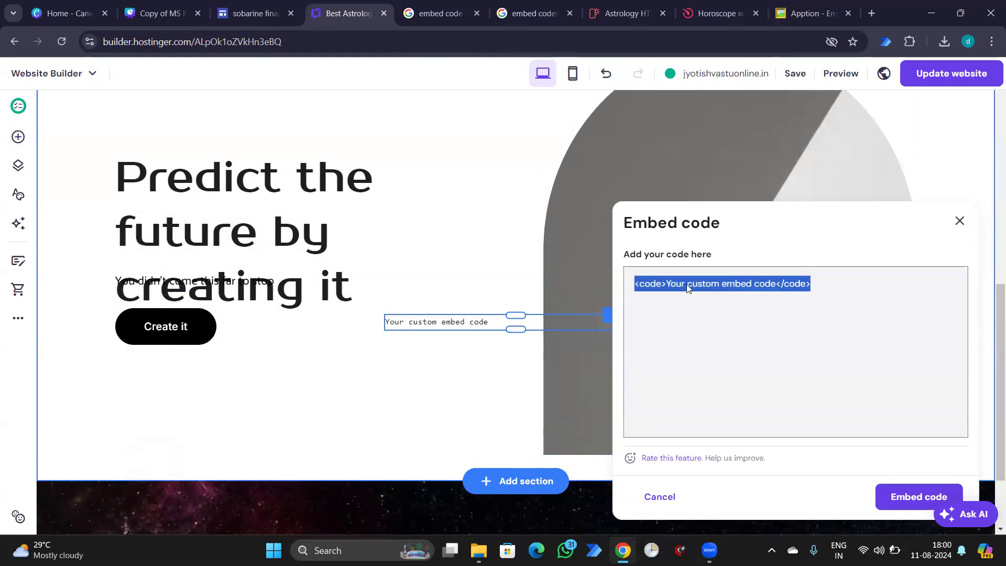
{"action": "right_click", "coordinate": [684, 287]}
{"action": "left_click", "coordinate": [725, 142]}
{"action": "left_click", "coordinate": [918, 496]}
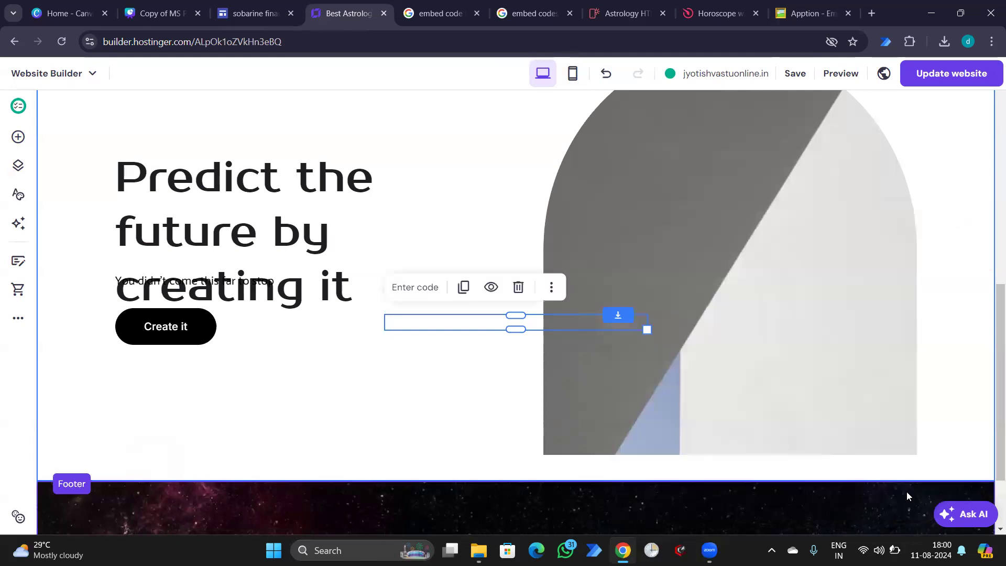
Step: Stretch the ticker box across the section beside the heading and review its embedded code
{"action": "mouse_move", "coordinate": [535, 333]}
{"action": "left_mouse_down"}
{"action": "mouse_move", "coordinate": [516, 404]}
{"action": "mouse_move", "coordinate": [521, 327]}
{"action": "left_mouse_up"}
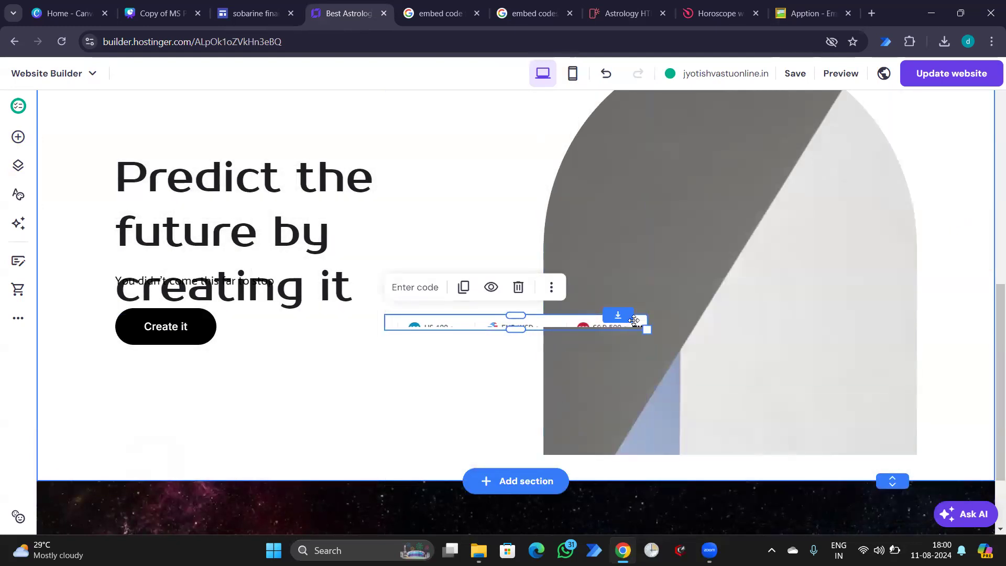
{"action": "left_click_drag", "start_coordinate": [647, 329], "coordinate": [898, 458]}
{"action": "left_click_drag", "start_coordinate": [634, 320], "coordinate": [649, 226]}
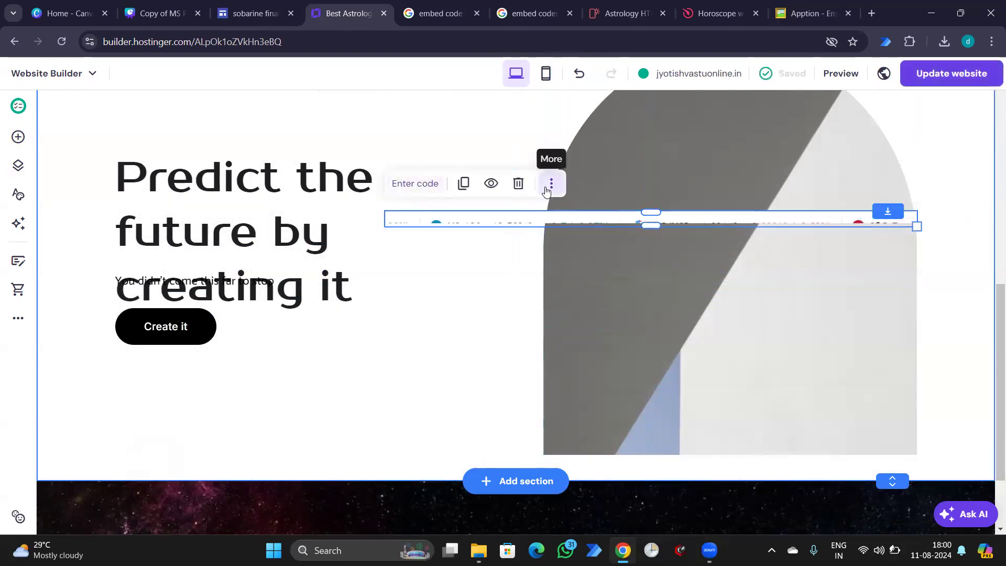
{"action": "left_click", "coordinate": [555, 192]}
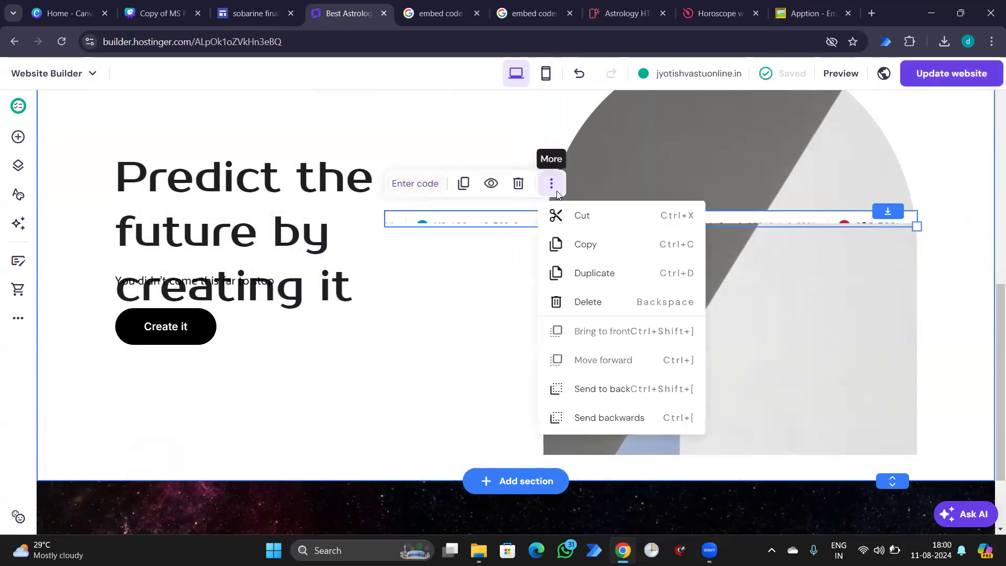
{"action": "double_click", "coordinate": [495, 220]}
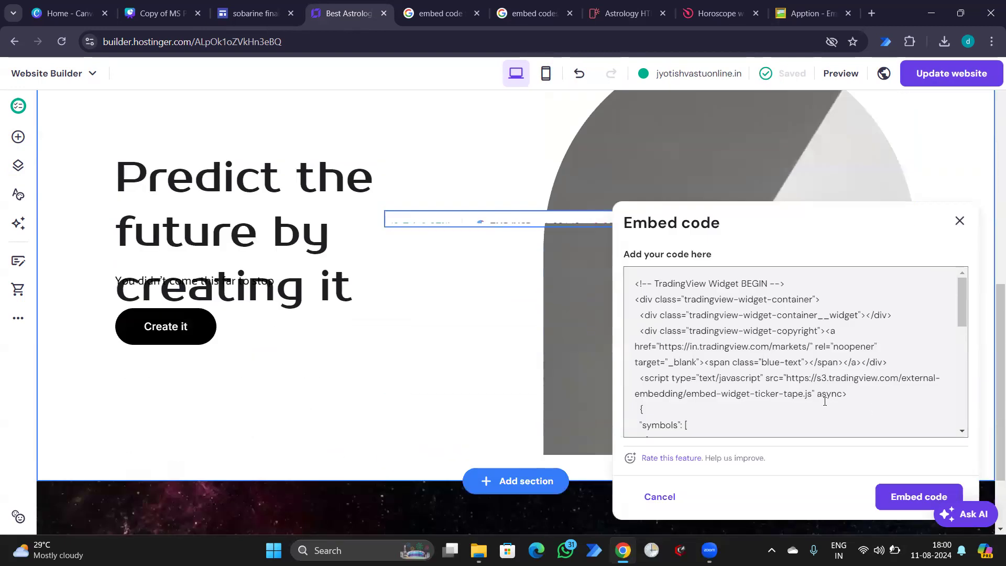
{"action": "scroll", "coordinate": [824, 401], "scroll_direction": "down", "scroll_amount": 3}
{"action": "scroll", "coordinate": [807, 388], "scroll_direction": "down", "scroll_amount": 3}
{"action": "scroll", "coordinate": [816, 385], "scroll_direction": "down", "scroll_amount": 2}
{"action": "scroll", "coordinate": [706, 351], "scroll_direction": "up", "scroll_amount": 10}
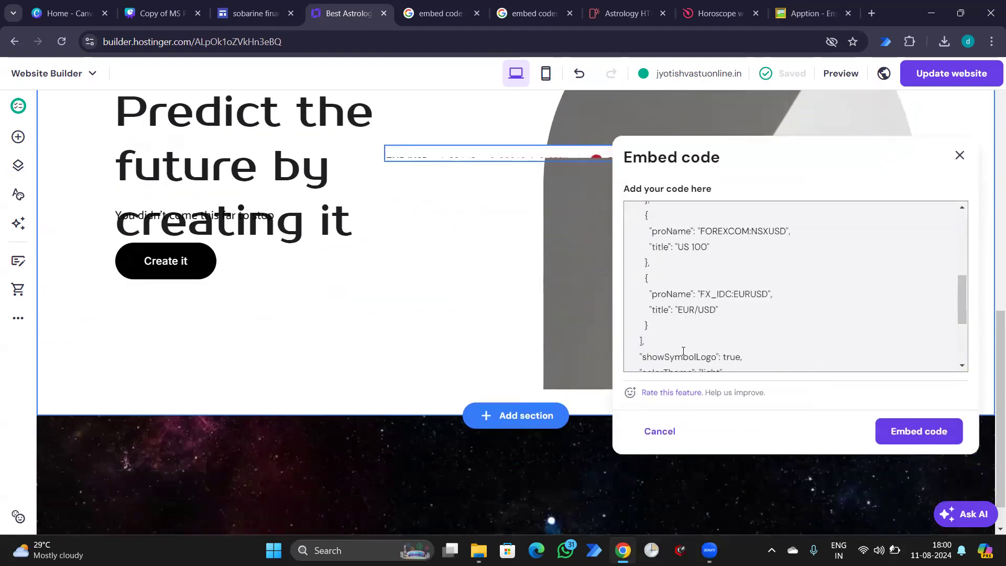
{"action": "left_click", "coordinate": [658, 431]}
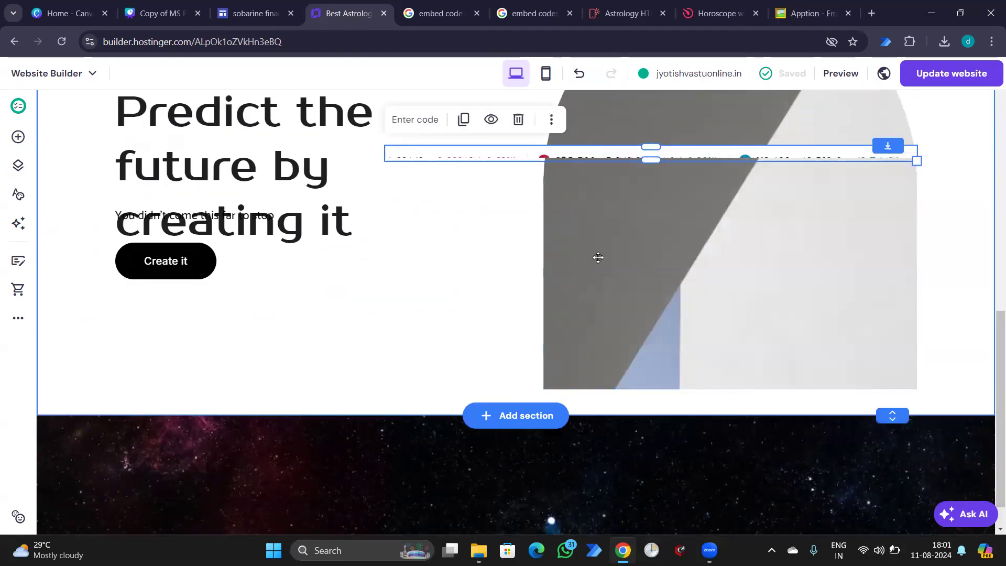
{"action": "scroll", "coordinate": [655, 293], "scroll_direction": "up", "scroll_amount": 2}
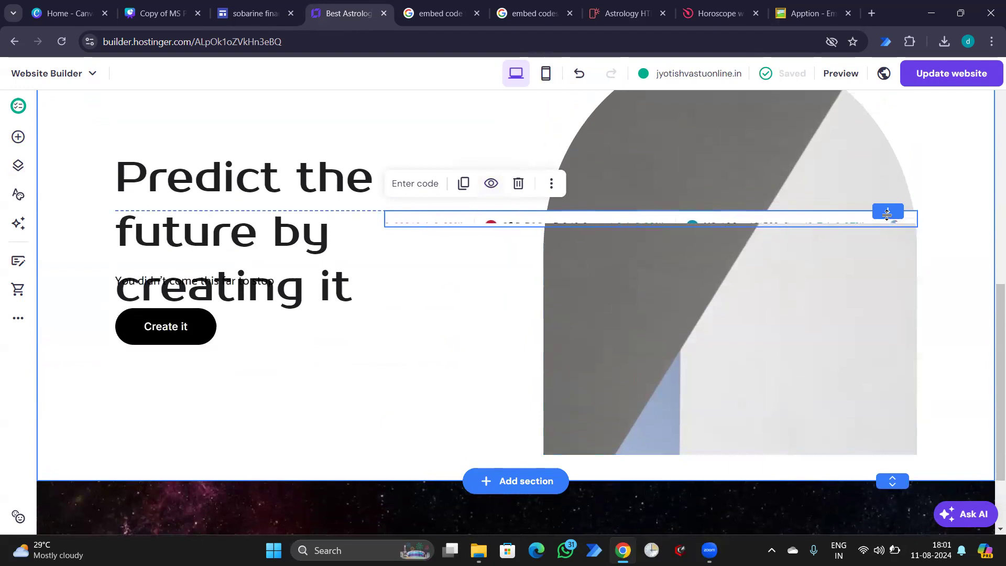
{"action": "mouse_move", "coordinate": [887, 214]}
{"action": "left_mouse_down"}
{"action": "mouse_move", "coordinate": [880, 272]}
{"action": "mouse_move", "coordinate": [890, 266]}
{"action": "mouse_move", "coordinate": [887, 205]}
{"action": "left_mouse_up"}
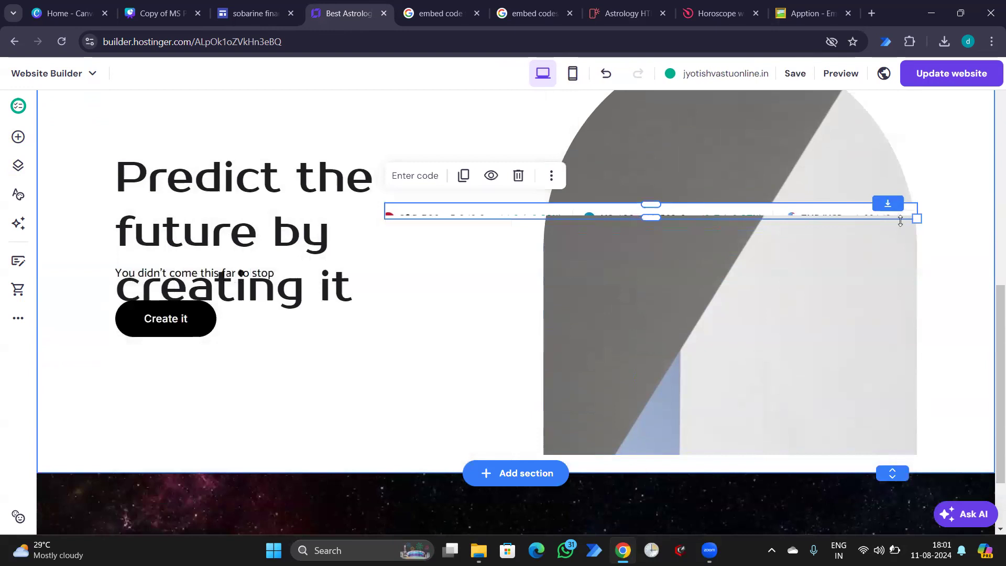
{"action": "left_click_drag", "start_coordinate": [656, 219], "coordinate": [657, 271]}
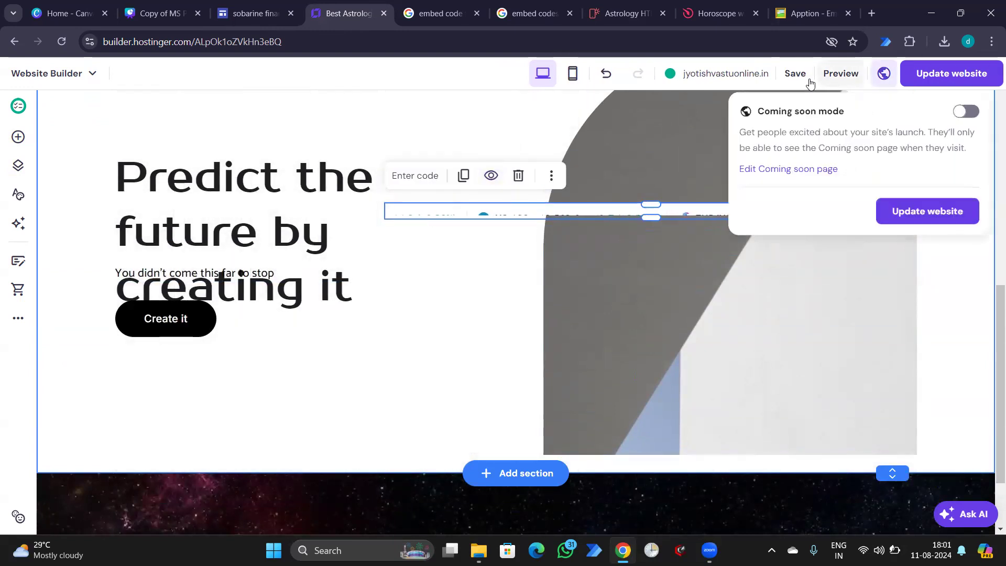
{"action": "left_click", "coordinate": [840, 73]}
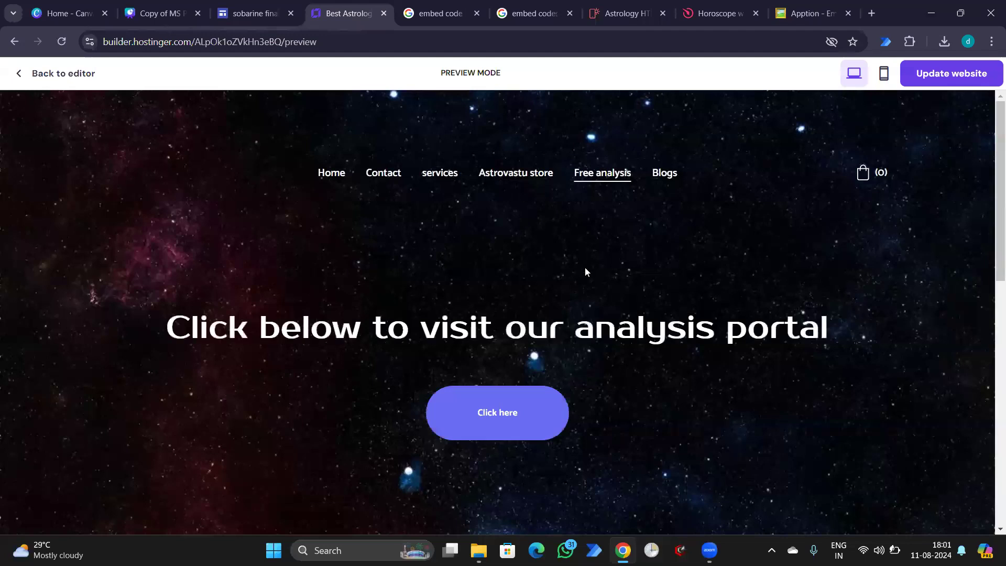
{"action": "scroll", "coordinate": [593, 286], "scroll_direction": "down", "scroll_amount": 10}
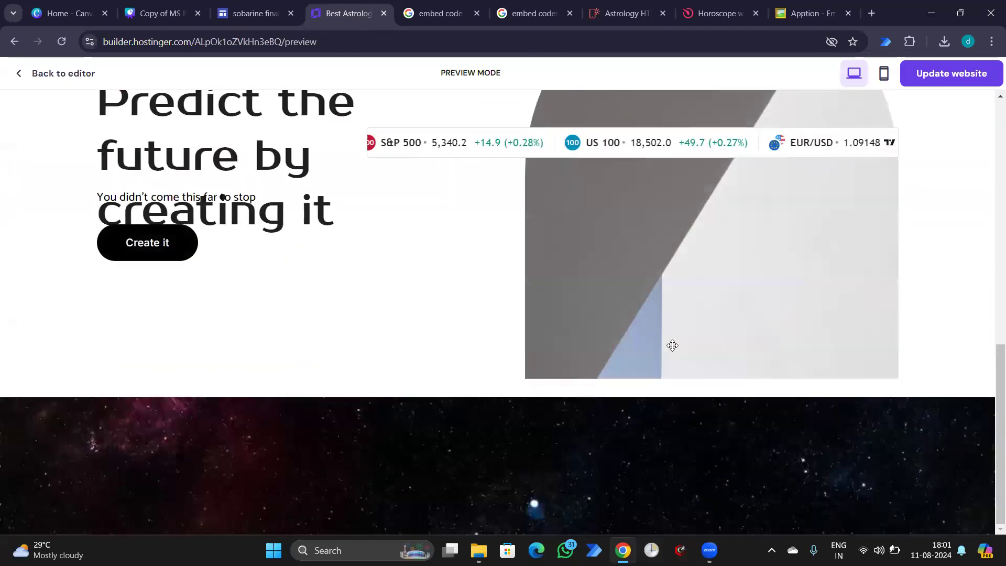
{"action": "scroll", "coordinate": [673, 345], "scroll_direction": "up", "scroll_amount": 6}
{"action": "scroll", "coordinate": [676, 347], "scroll_direction": "down", "scroll_amount": 7}
{"action": "scroll", "coordinate": [715, 340], "scroll_direction": "up", "scroll_amount": 1}
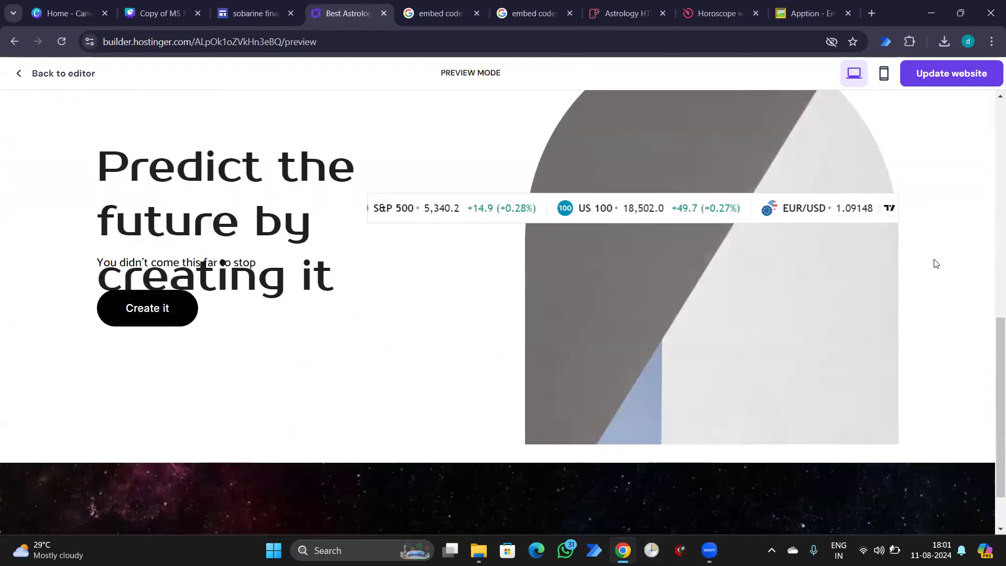
{"action": "scroll", "coordinate": [941, 332], "scroll_direction": "up", "scroll_amount": 3}
{"action": "scroll", "coordinate": [941, 333], "scroll_direction": "down", "scroll_amount": 1}
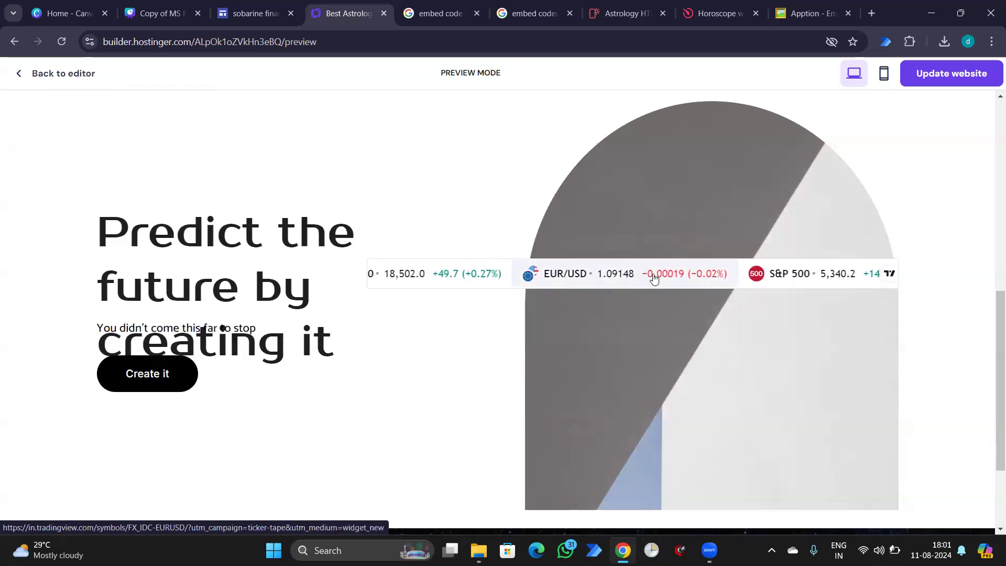
Step: Close the ticker's embed code window without changes and check the Hostinger preview page
{"action": "left_click", "coordinate": [262, 4]}
{"action": "left_click", "coordinate": [598, 369]}
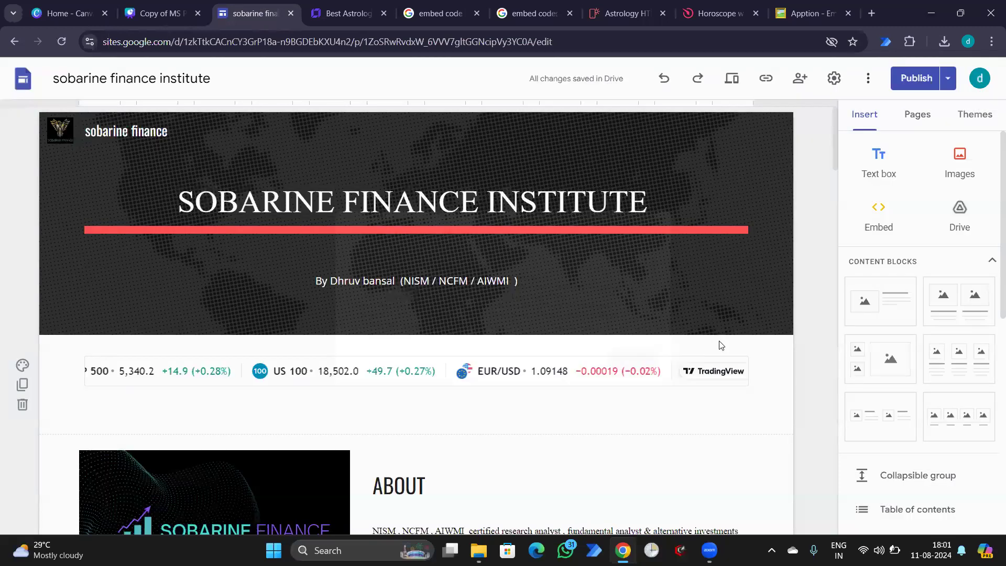
{"action": "scroll", "coordinate": [721, 345], "scroll_direction": "down", "scroll_amount": 3}
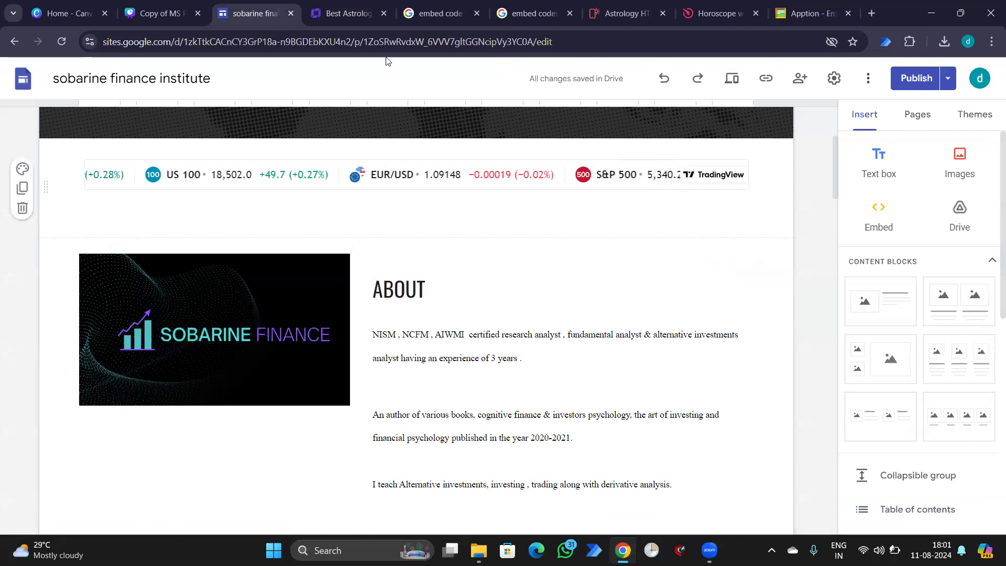
{"action": "left_click", "coordinate": [345, 13]}
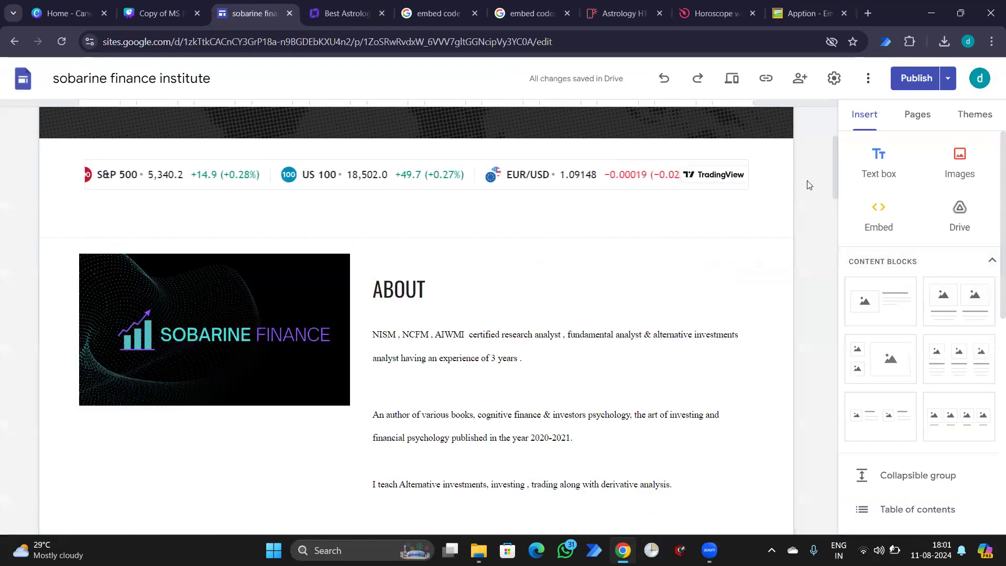
Step: Delete 'TradingView Widget' from the ticker embed's END comment, save it, and return to Canva
{"action": "left_click", "coordinate": [601, 208]}
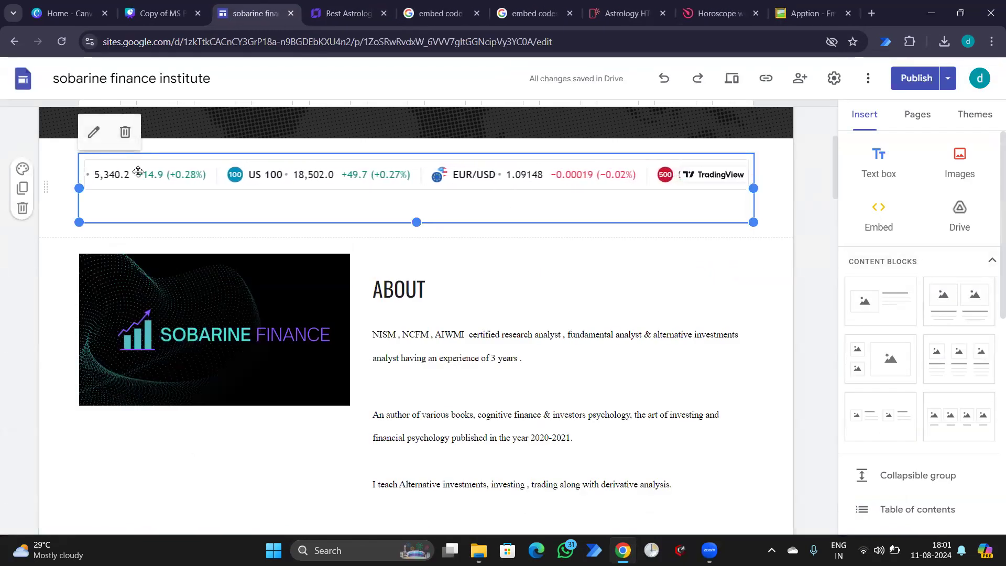
{"action": "left_click", "coordinate": [94, 133]}
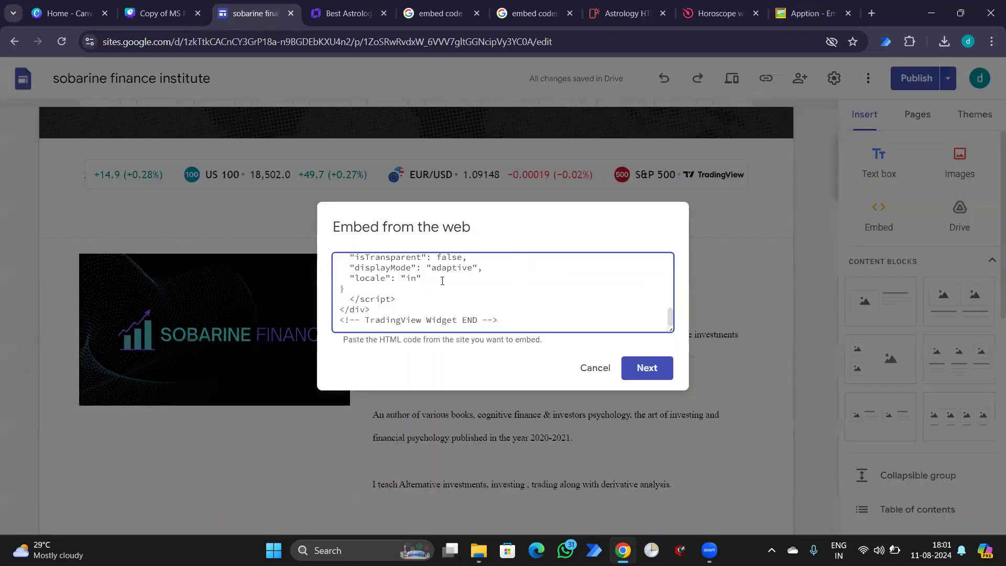
{"action": "scroll", "coordinate": [377, 272], "scroll_direction": "up", "scroll_amount": 5}
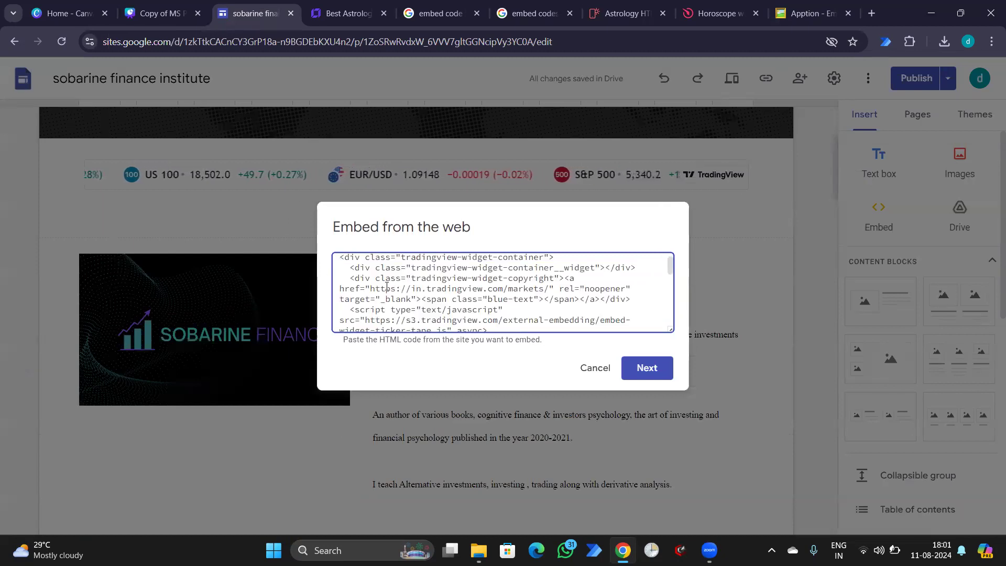
{"action": "scroll", "coordinate": [525, 271], "scroll_direction": "up", "scroll_amount": 1}
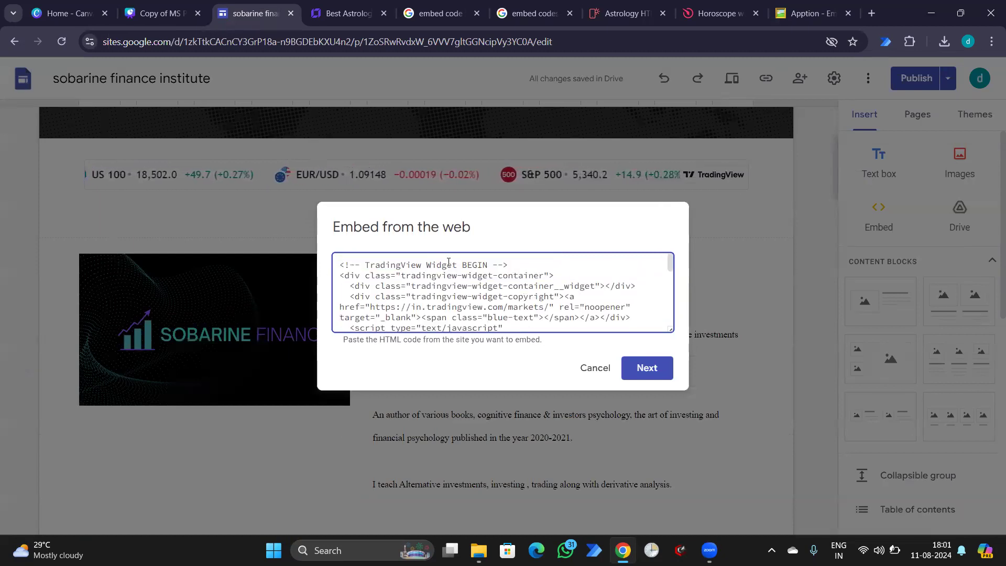
{"action": "scroll", "coordinate": [435, 274], "scroll_direction": "down", "scroll_amount": 5}
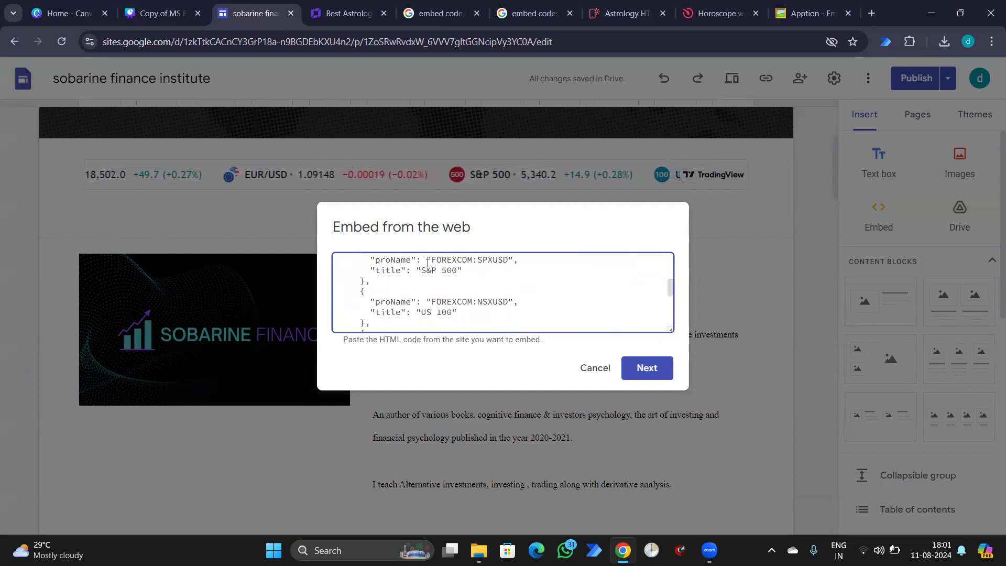
{"action": "scroll", "coordinate": [429, 265], "scroll_direction": "up", "scroll_amount": 2}
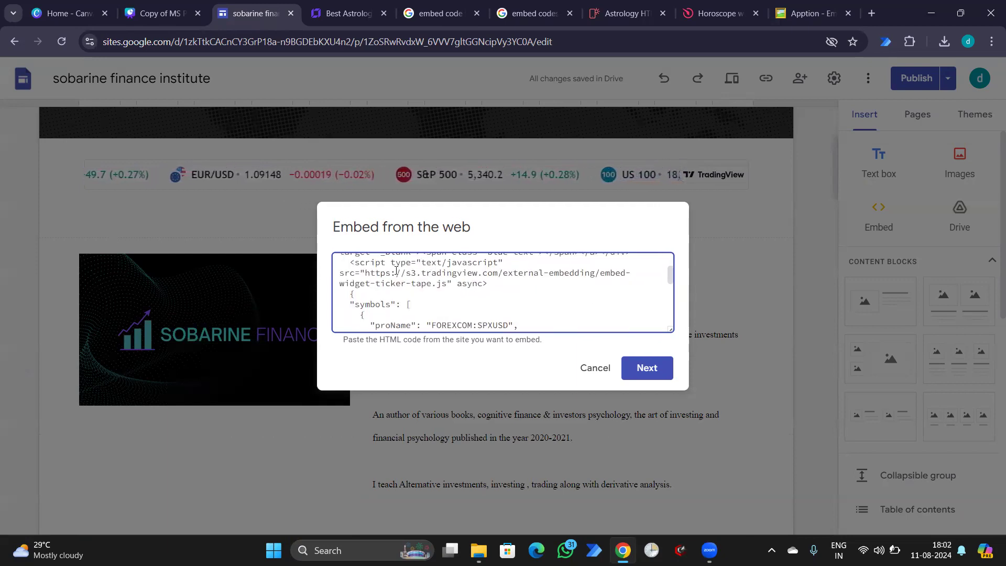
{"action": "scroll", "coordinate": [399, 268], "scroll_direction": "up", "scroll_amount": 3}
{"action": "scroll", "coordinate": [507, 285], "scroll_direction": "down", "scroll_amount": 10}
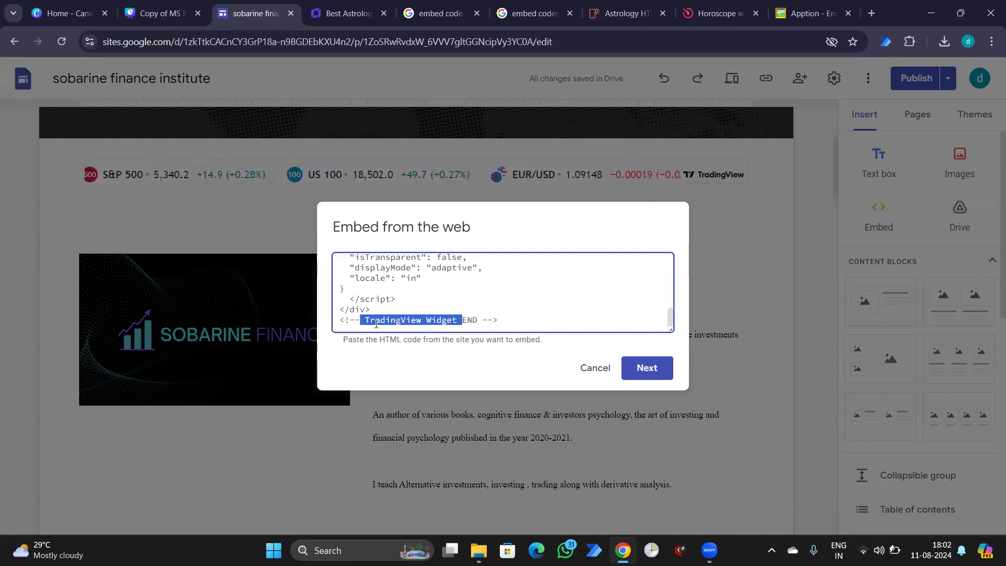
{"action": "key", "text": "BackSpace"}
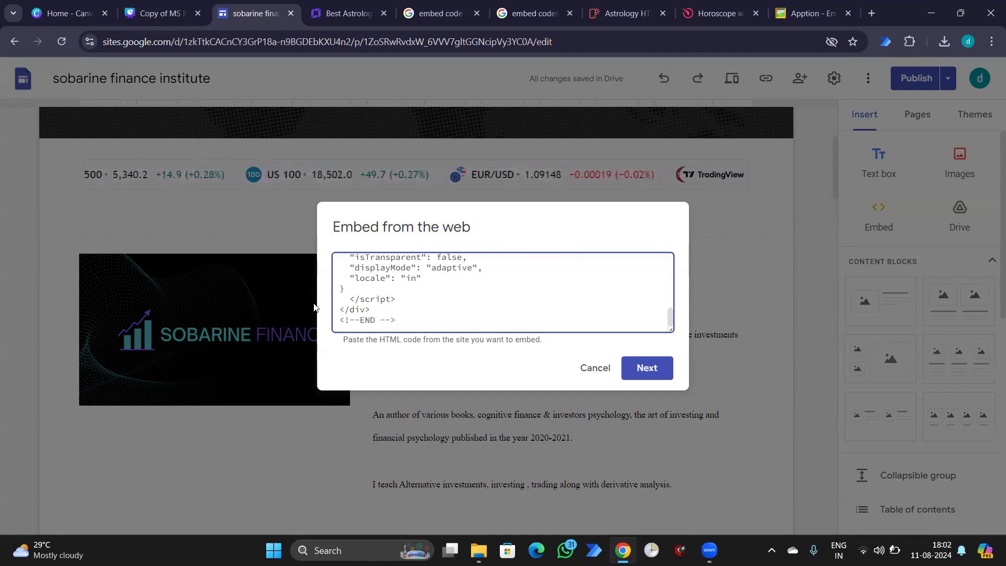
{"action": "left_click", "coordinate": [647, 368]}
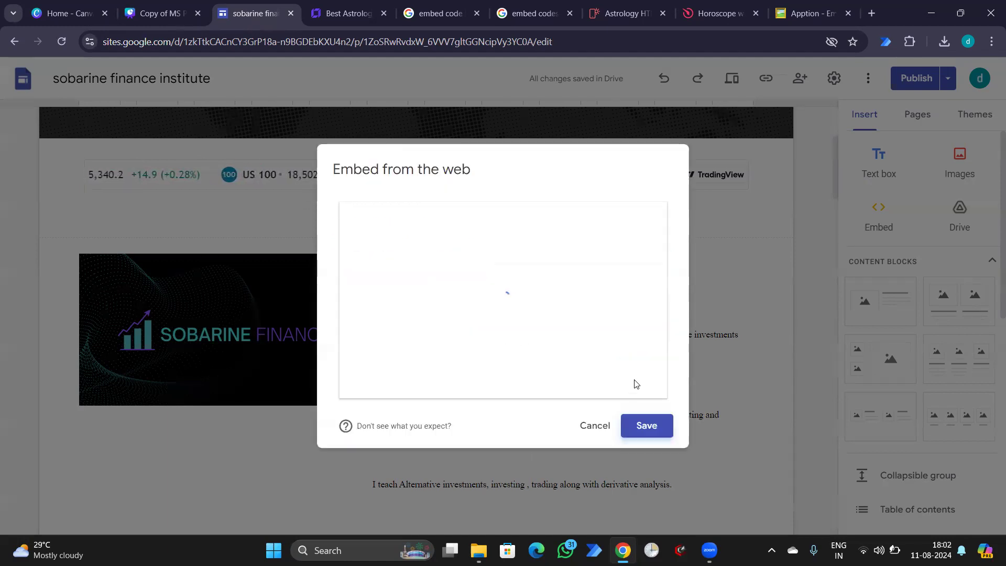
{"action": "left_click", "coordinate": [647, 432]}
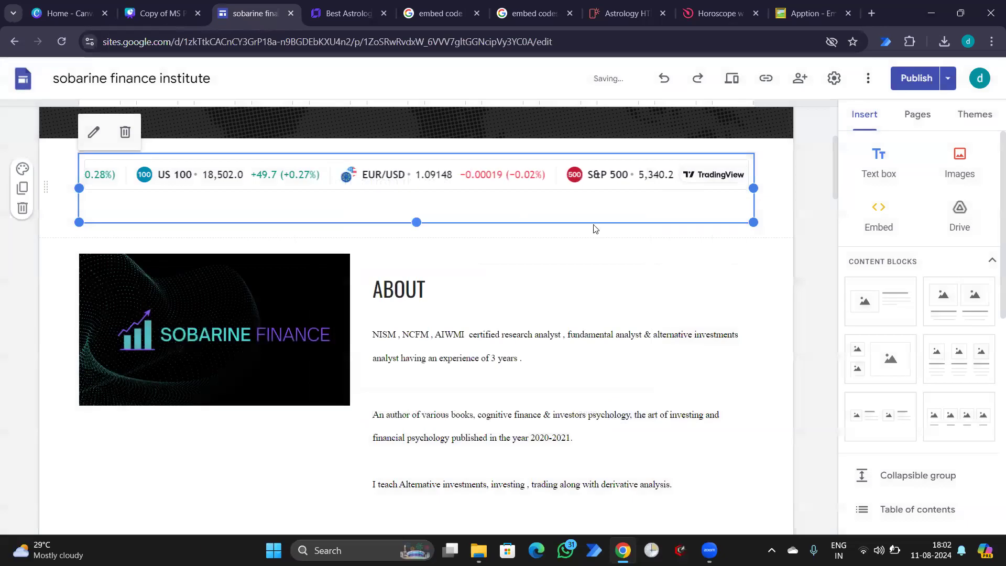
{"action": "scroll", "coordinate": [660, 380], "scroll_direction": "up", "scroll_amount": 3}
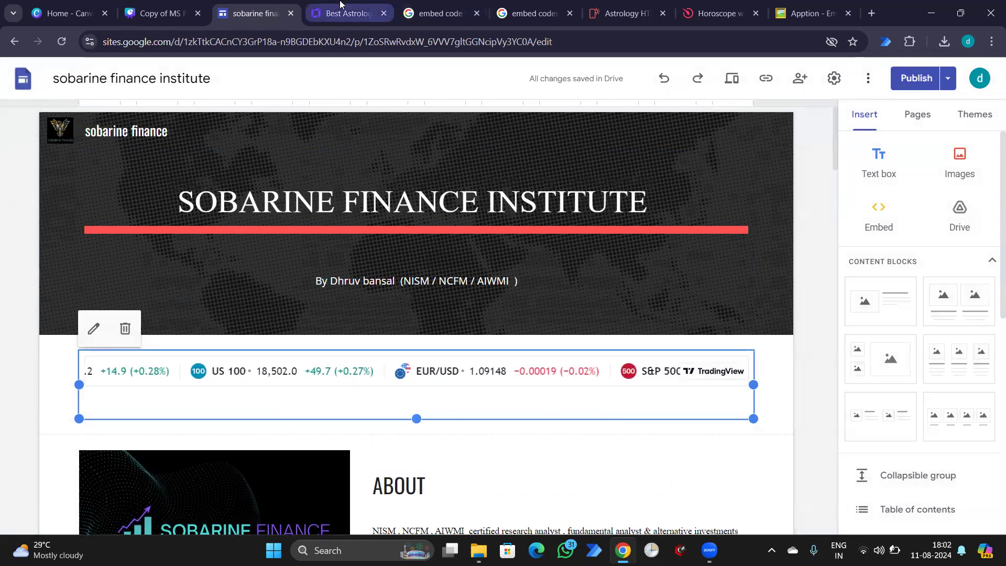
{"action": "left_click", "coordinate": [169, 13]}
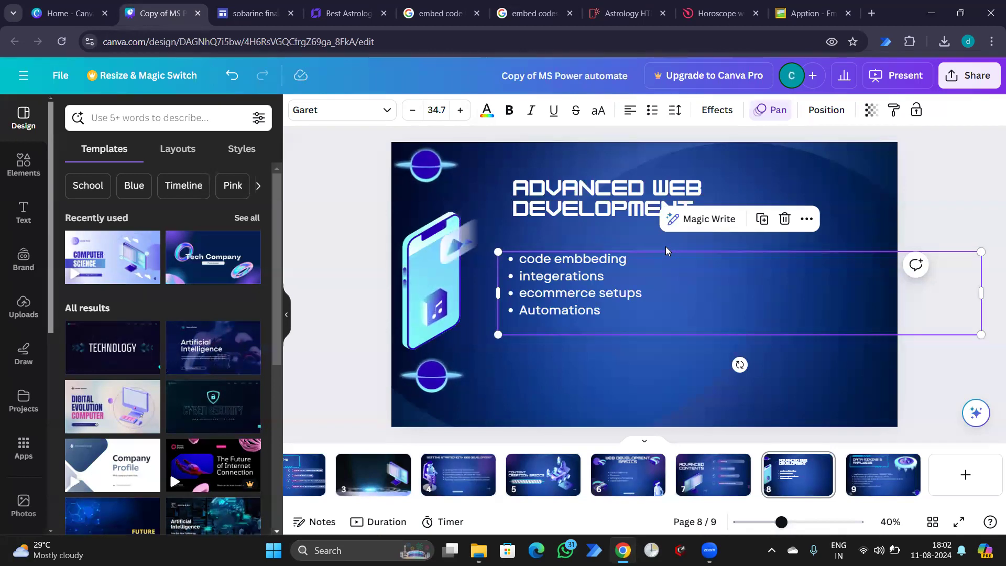
Step: Back in the editor, delete the Predict the future section and preview the Free analysis page
{"action": "left_click", "coordinate": [347, 13]}
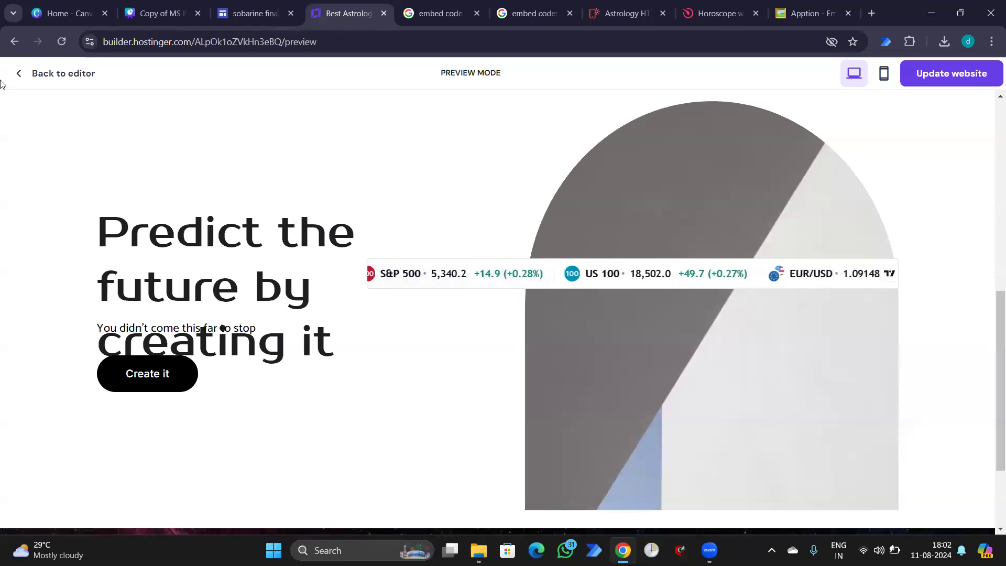
{"action": "left_click", "coordinate": [21, 73]}
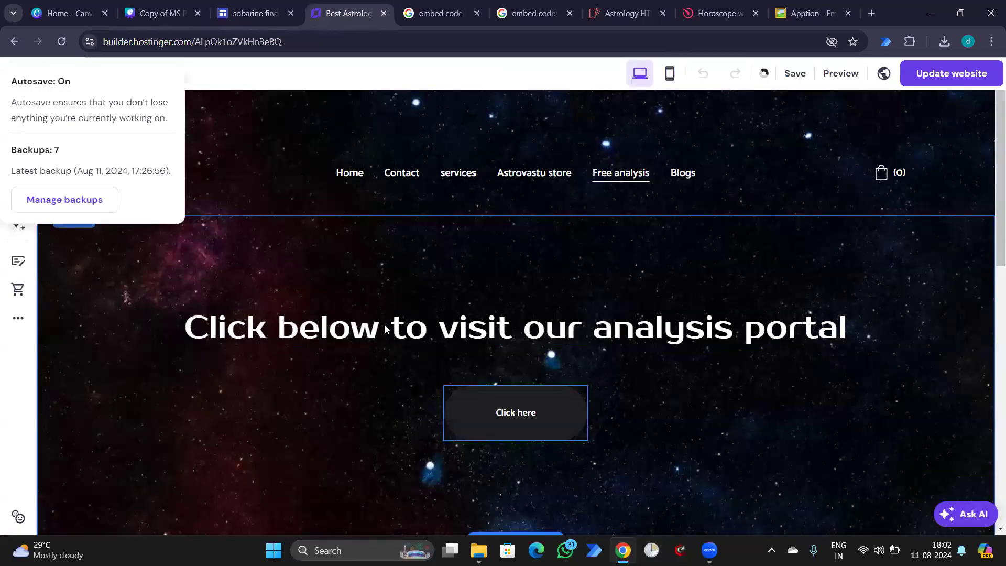
{"action": "scroll", "coordinate": [385, 328], "scroll_direction": "down", "scroll_amount": 10}
{"action": "scroll", "coordinate": [422, 253], "scroll_direction": "up", "scroll_amount": 3}
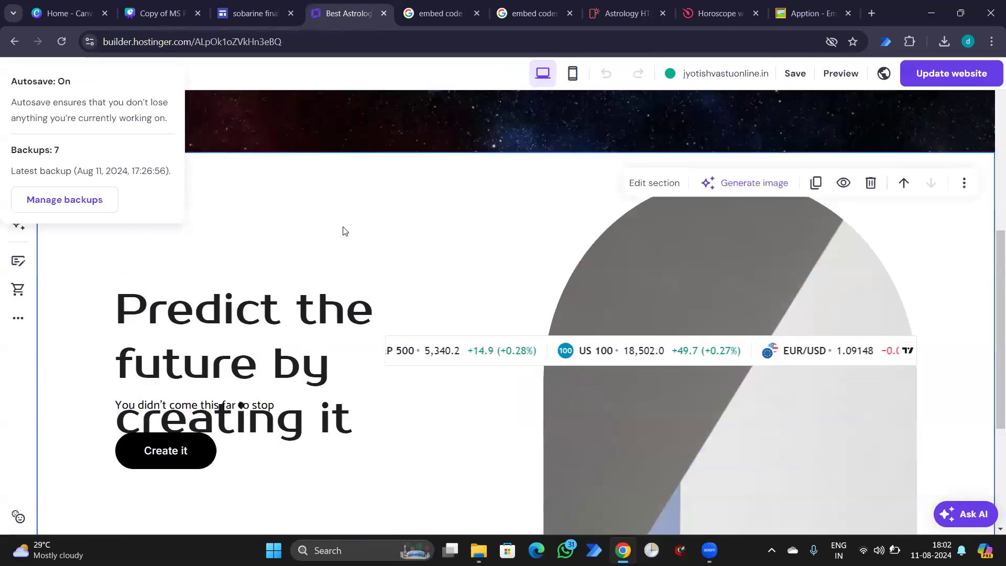
{"action": "left_click", "coordinate": [870, 182]}
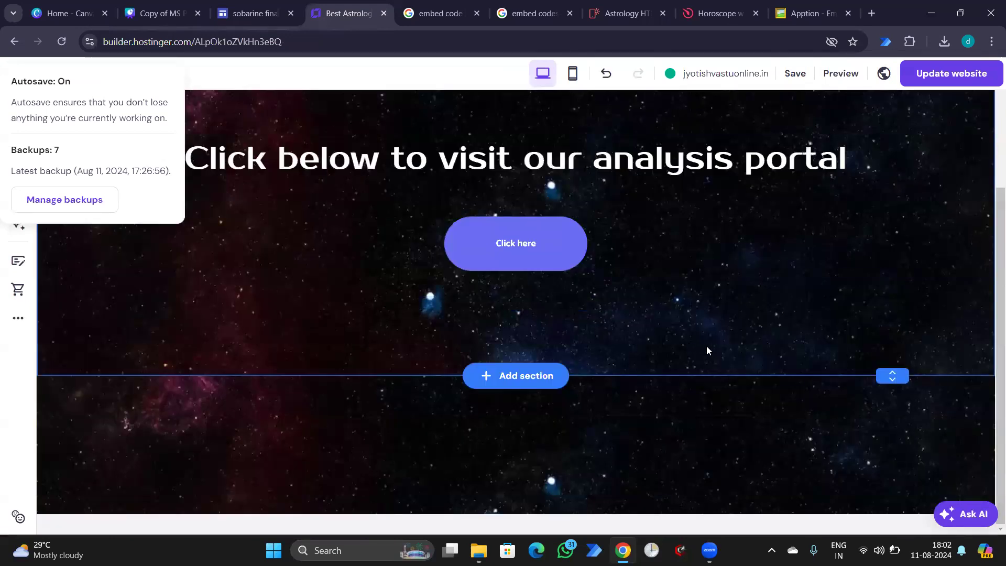
{"action": "scroll", "coordinate": [728, 347], "scroll_direction": "up", "scroll_amount": 3}
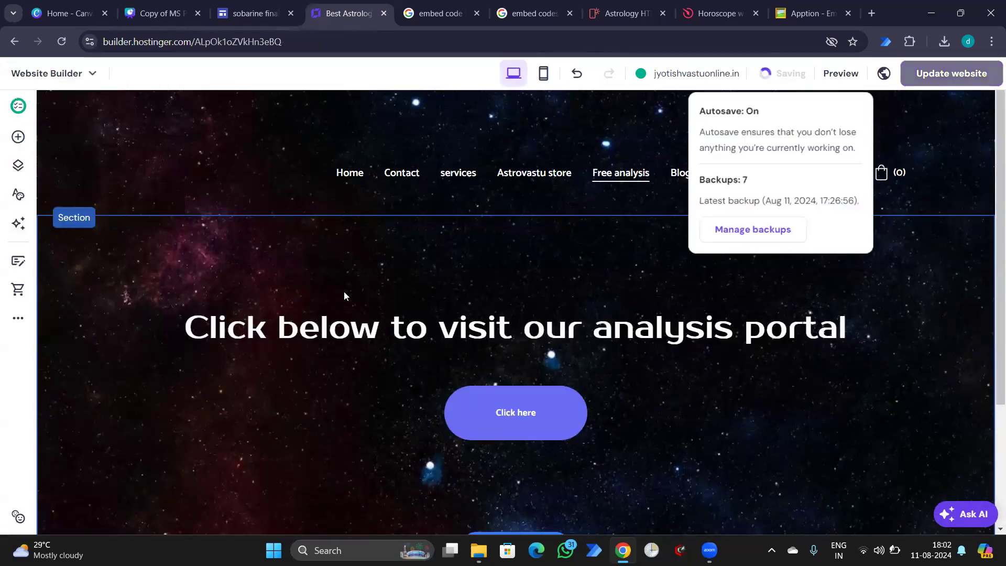
{"action": "left_click", "coordinate": [526, 413]}
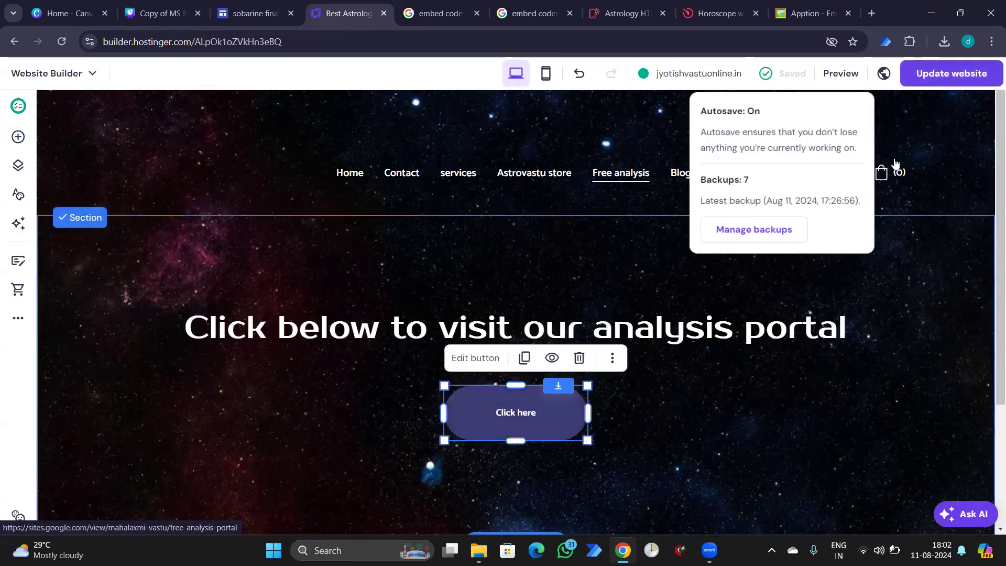
{"action": "left_click", "coordinate": [553, 358]}
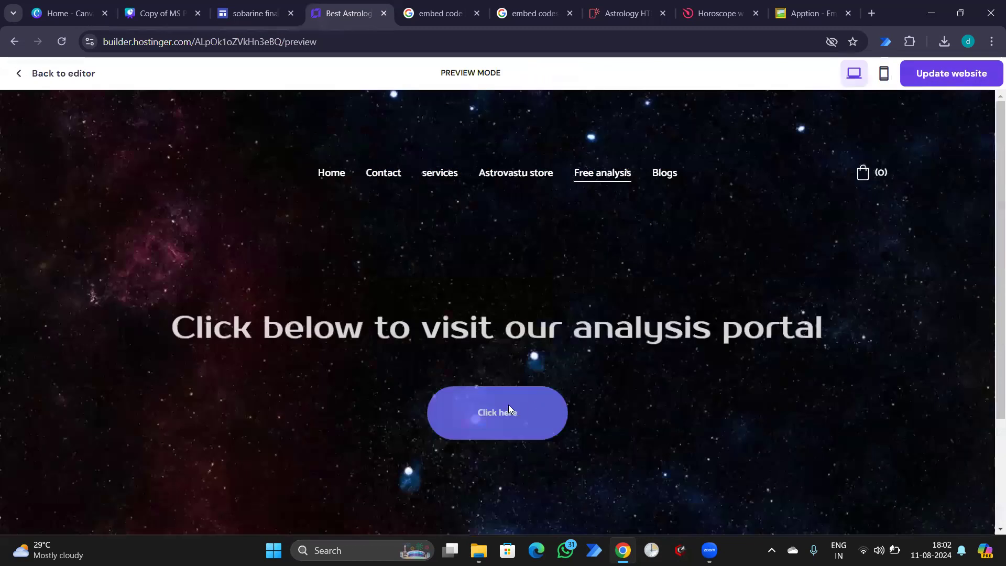
Step: Follow the Click here portal link to a 404, then browse the Numerology Analysis page
{"action": "left_click", "coordinate": [511, 409]}
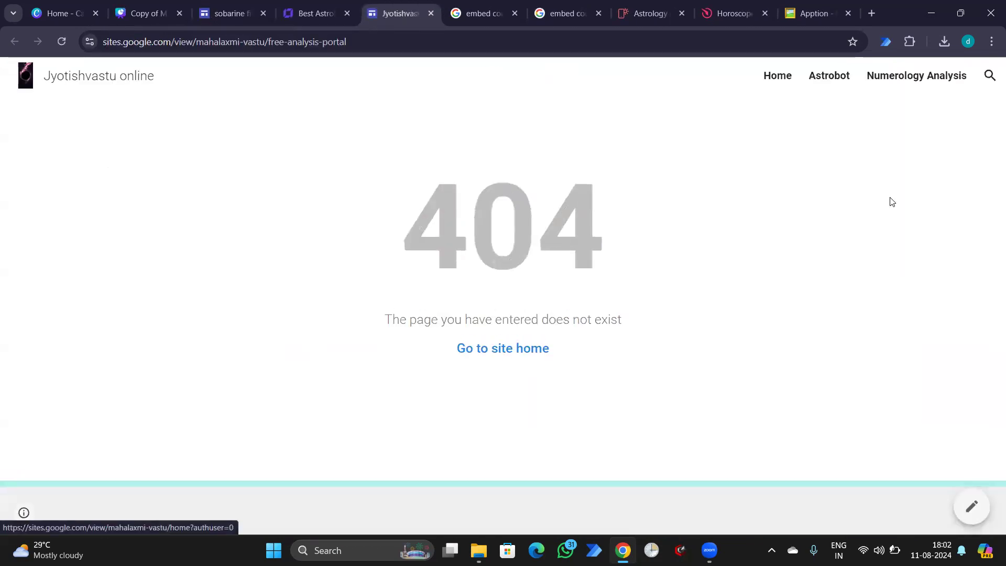
{"action": "left_click", "coordinate": [917, 75]}
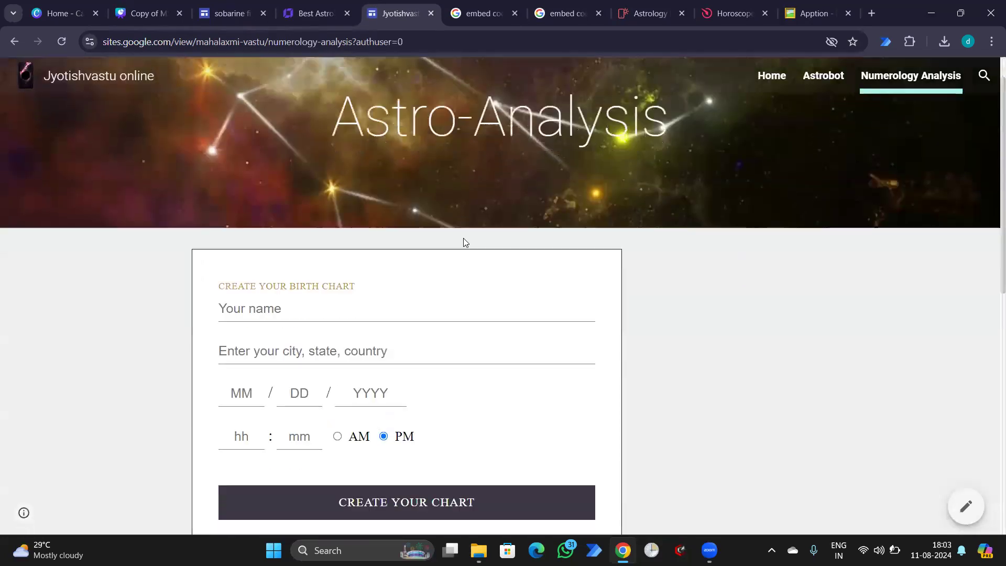
{"action": "scroll", "coordinate": [463, 241], "scroll_direction": "down", "scroll_amount": 3}
{"action": "scroll", "coordinate": [463, 240], "scroll_direction": "up", "scroll_amount": 2}
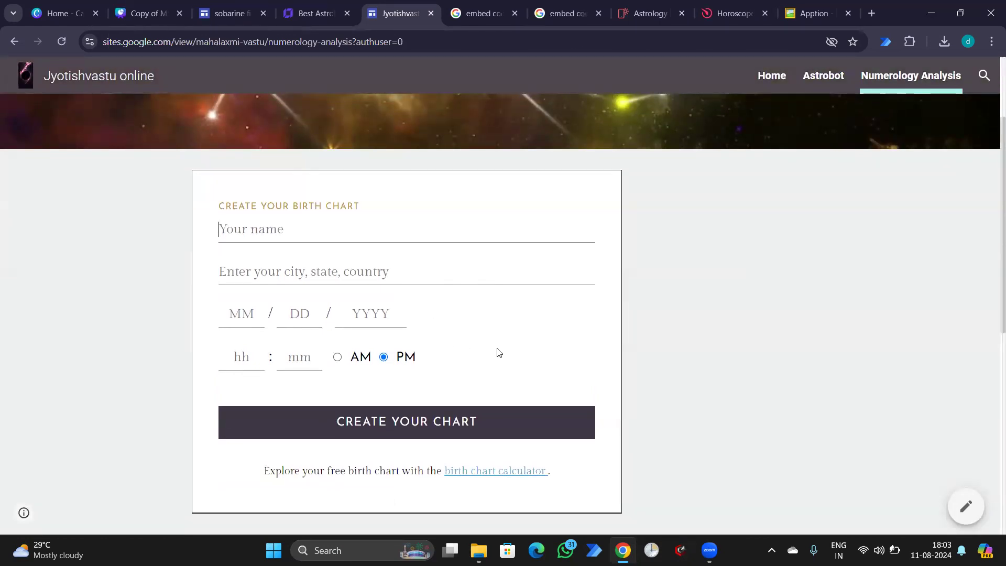
{"action": "scroll", "coordinate": [602, 292], "scroll_direction": "down", "scroll_amount": 7}
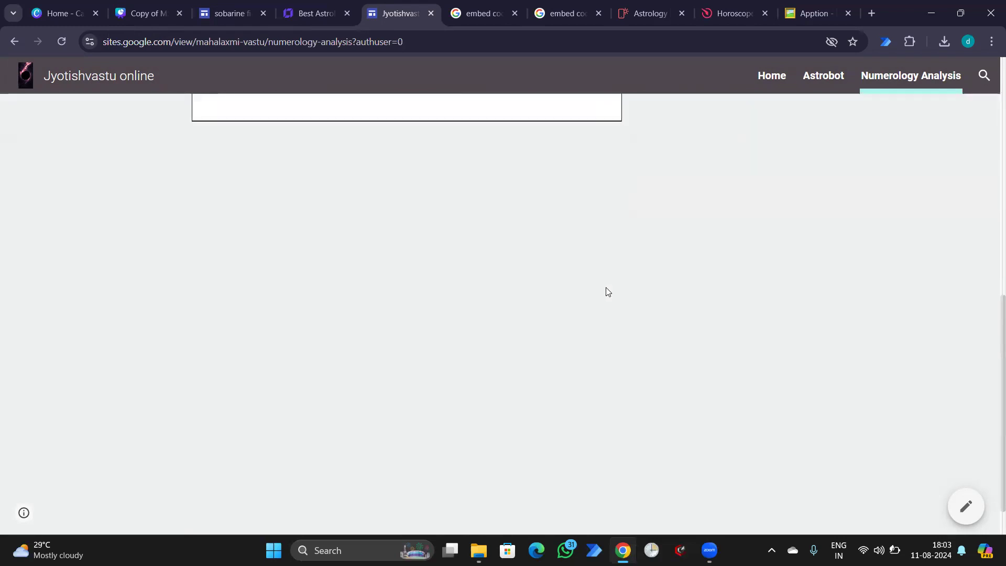
{"action": "scroll", "coordinate": [603, 292], "scroll_direction": "up", "scroll_amount": 6}
{"action": "scroll", "coordinate": [394, 348], "scroll_direction": "up", "scroll_amount": 4}
{"action": "scroll", "coordinate": [392, 353], "scroll_direction": "down", "scroll_amount": 3}
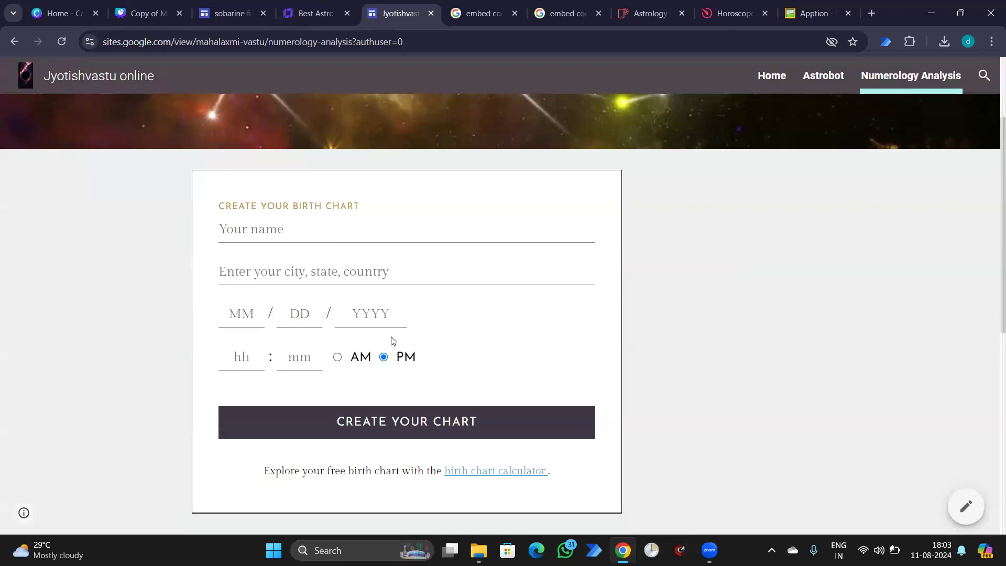
{"action": "scroll", "coordinate": [409, 341], "scroll_direction": "up", "scroll_amount": 3}
Step: Open the live site's Astrobot page, titled Free analysis portal, and scroll through it
{"action": "left_click", "coordinate": [817, 80]}
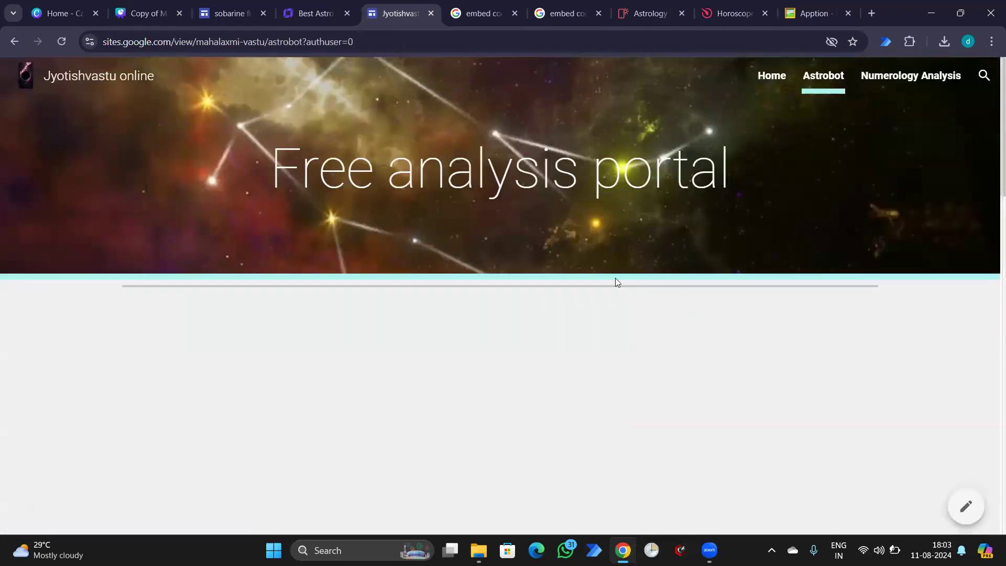
{"action": "scroll", "coordinate": [576, 270], "scroll_direction": "down", "scroll_amount": 3}
{"action": "scroll", "coordinate": [562, 265], "scroll_direction": "up", "scroll_amount": 2}
{"action": "scroll", "coordinate": [563, 265], "scroll_direction": "down", "scroll_amount": 2}
{"action": "scroll", "coordinate": [563, 269], "scroll_direction": "up", "scroll_amount": 3}
Step: Close the Jyotishvastu, both embed code, Astrology HT, Horoscope and Apption tabs
{"action": "left_click", "coordinate": [292, 13]}
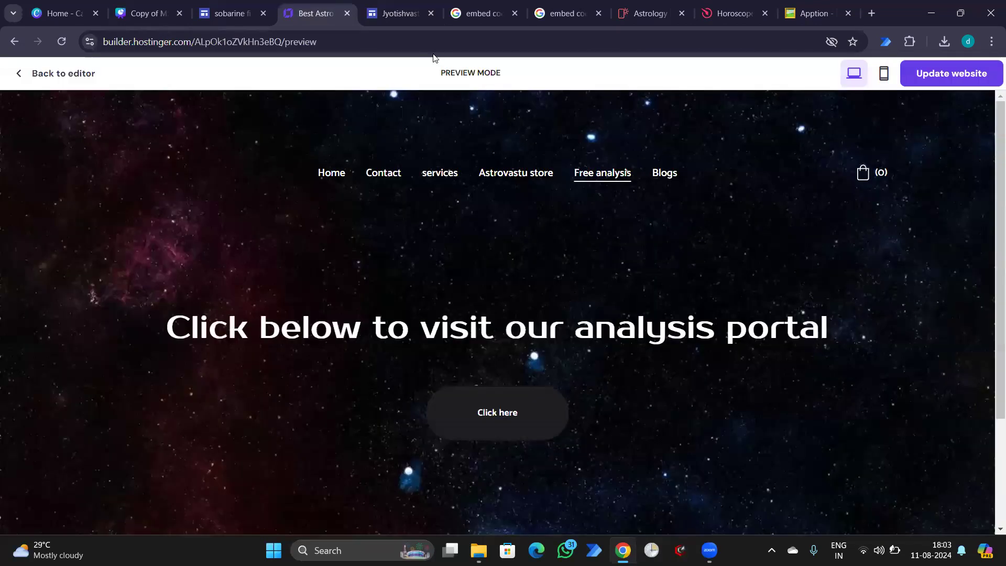
{"action": "middle_click", "coordinate": [394, 25]}
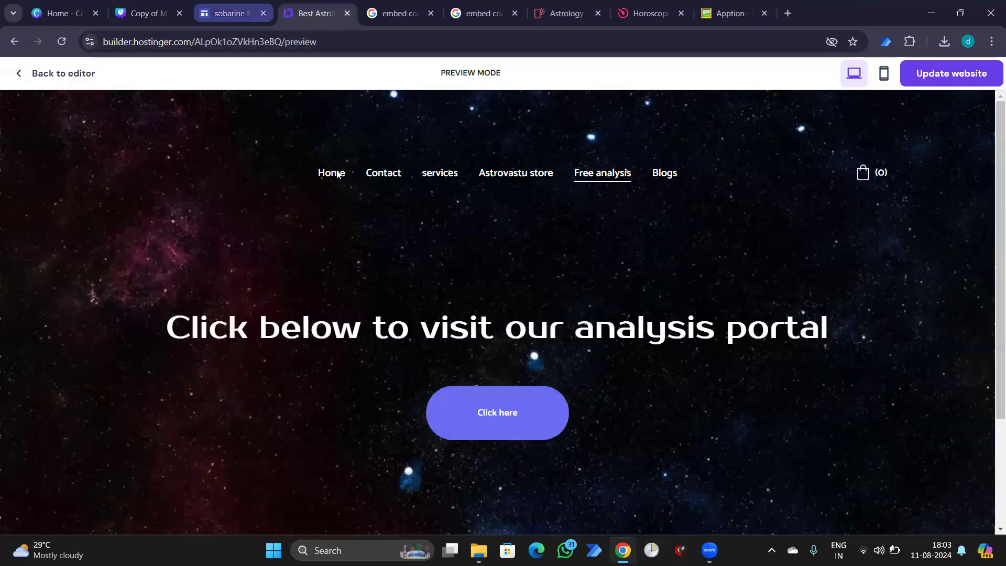
{"action": "left_click", "coordinate": [157, 14]}
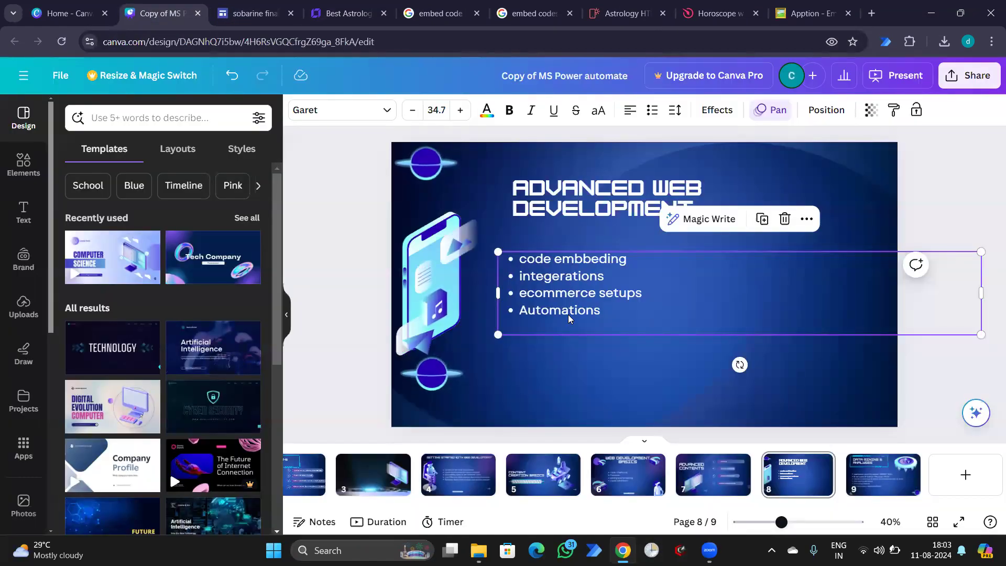
{"action": "middle_click", "coordinate": [418, 13]}
{"action": "middle_click", "coordinate": [418, 13]}
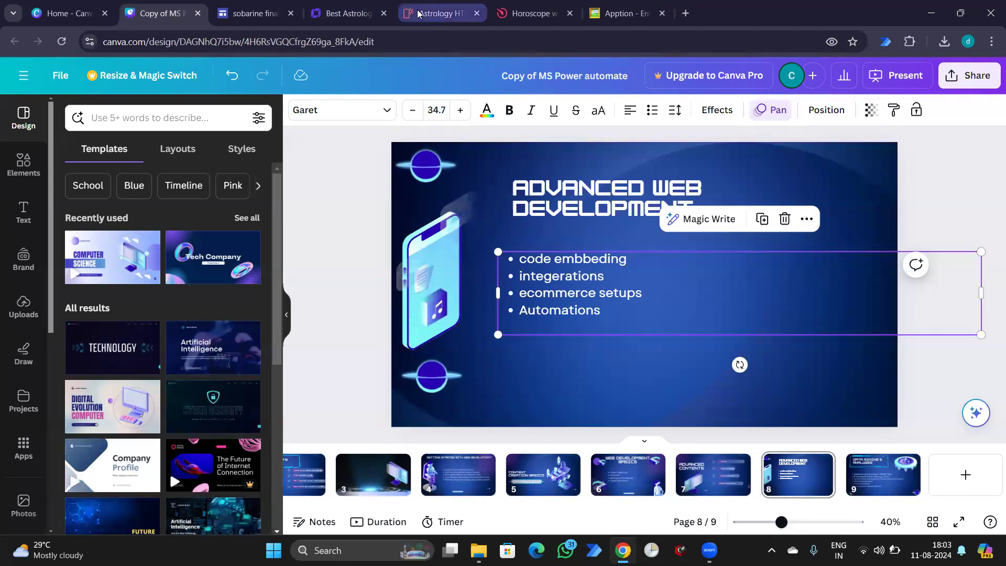
{"action": "middle_click", "coordinate": [419, 13]}
{"action": "middle_click", "coordinate": [419, 13]}
{"action": "middle_click", "coordinate": [419, 13]}
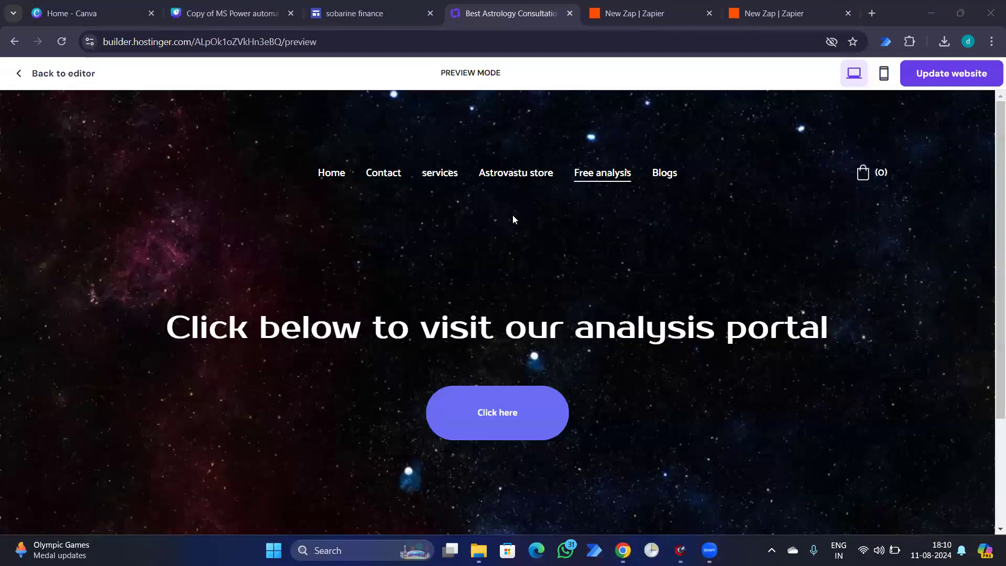
{"action": "scroll", "coordinate": [555, 218], "scroll_direction": "down", "scroll_amount": 3}
{"action": "scroll", "coordinate": [613, 225], "scroll_direction": "up", "scroll_amount": 3}
{"action": "left_click", "coordinate": [618, 16]}
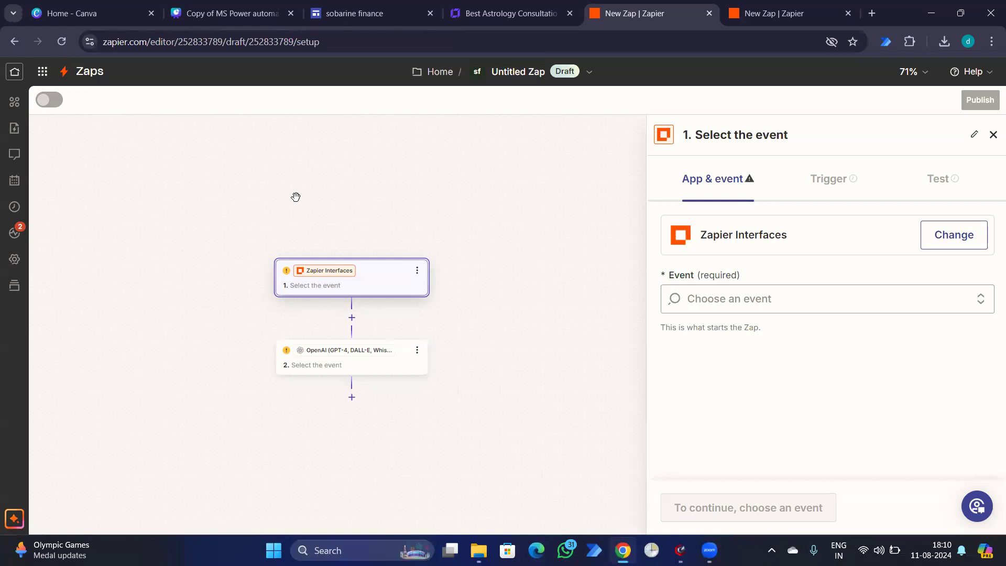
{"action": "left_click_drag", "start_coordinate": [293, 198], "coordinate": [384, 197]}
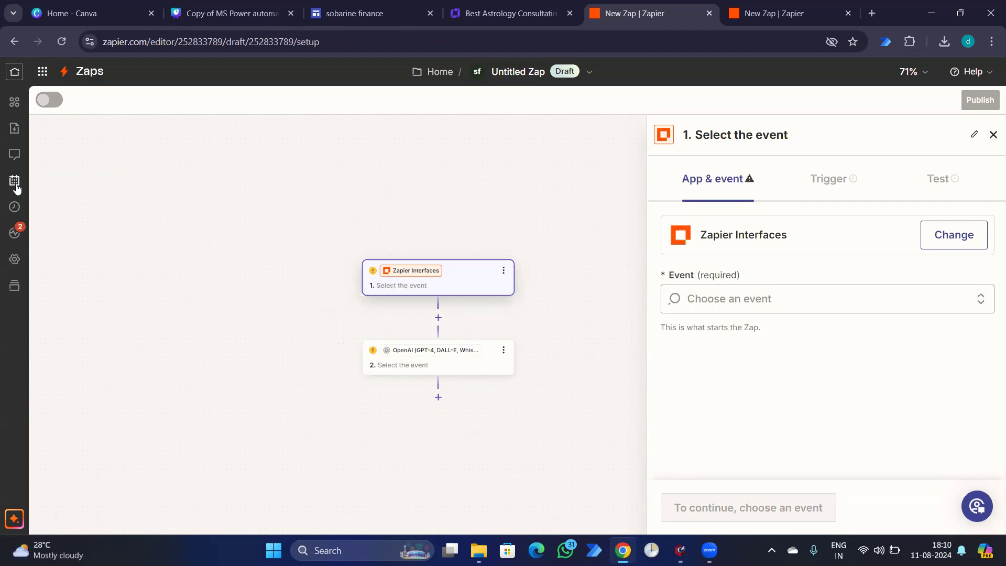
{"action": "left_click", "coordinate": [506, 13]}
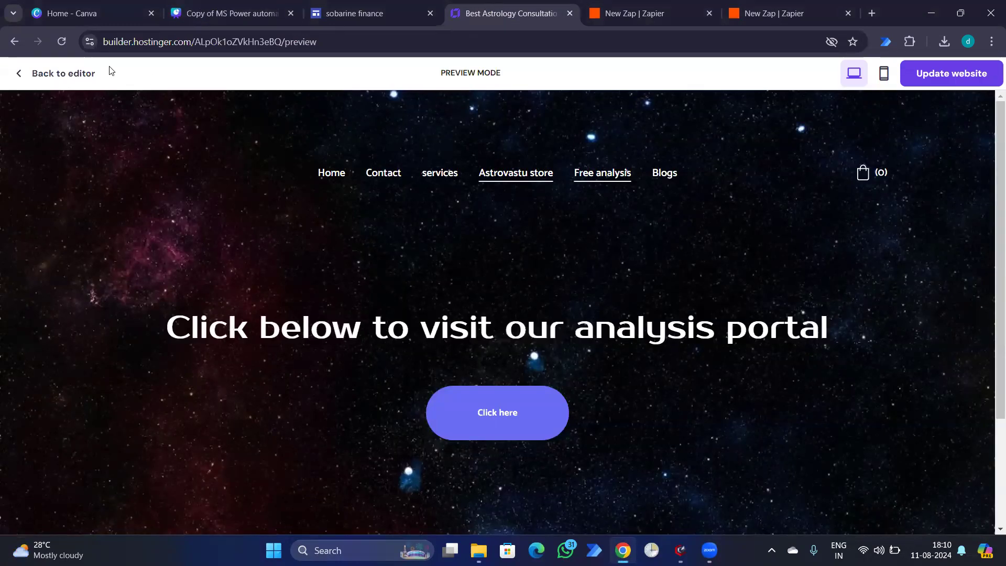
Step: Exit the preview and choose Appointments from the sidebar's More settings (...) menu
{"action": "left_click", "coordinate": [62, 75]}
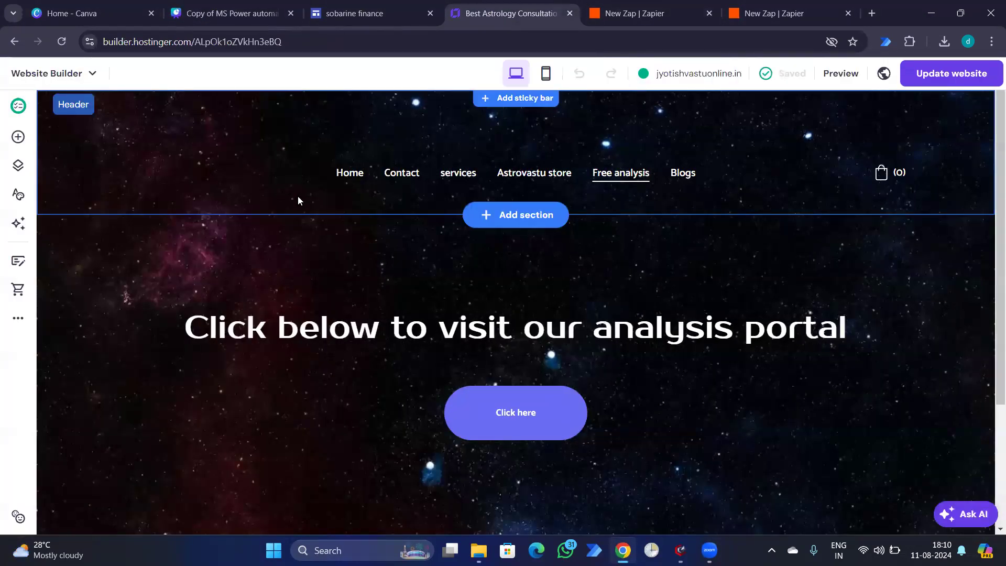
{"action": "left_click", "coordinate": [19, 318]}
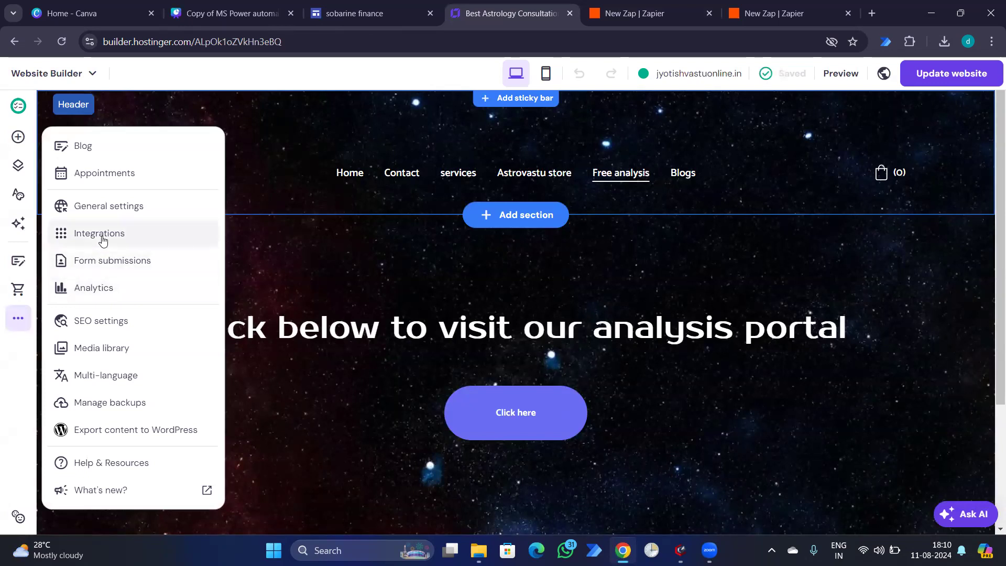
{"action": "left_click", "coordinate": [109, 178]}
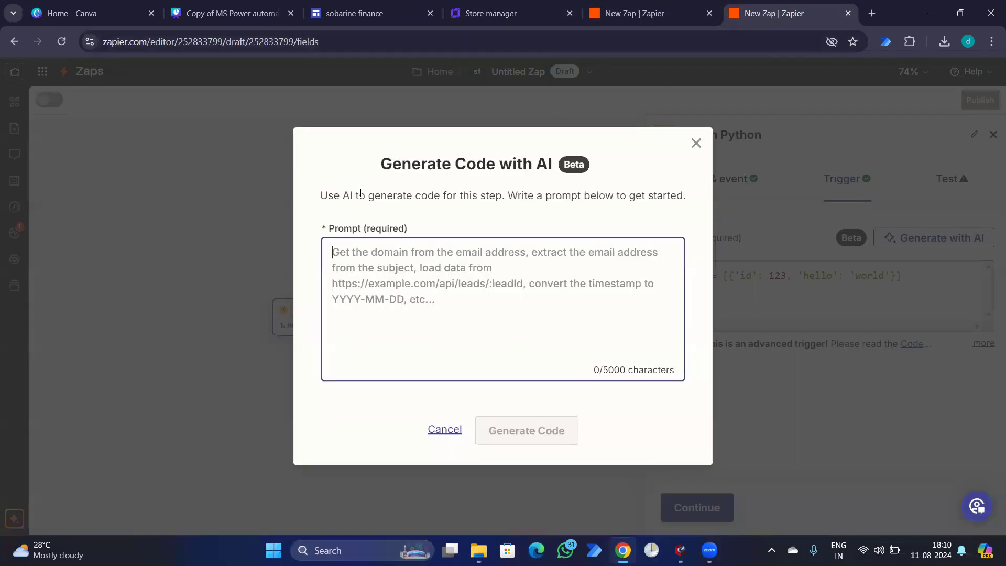
Step: Close the Generate Code with AI dialog and show the Zap's empty Linked assets panel
{"action": "left_click", "coordinate": [700, 149]}
{"action": "left_click", "coordinate": [14, 101]}
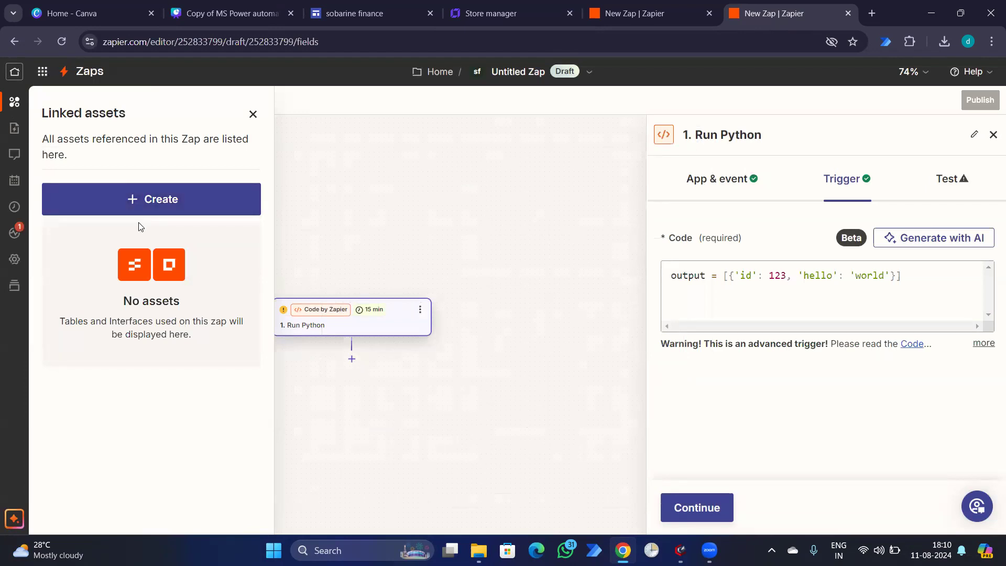
Step: Enable online appointments and acknowledge the beta notice with Got it
{"action": "left_click", "coordinate": [495, 16]}
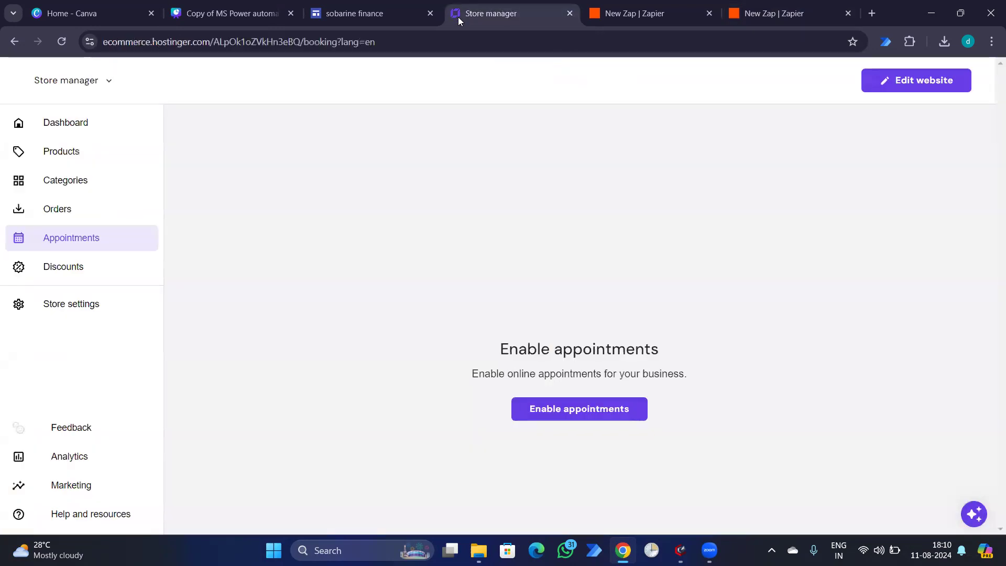
{"action": "left_click", "coordinate": [570, 420]}
{"action": "scroll", "coordinate": [514, 288], "scroll_direction": "down", "scroll_amount": 5}
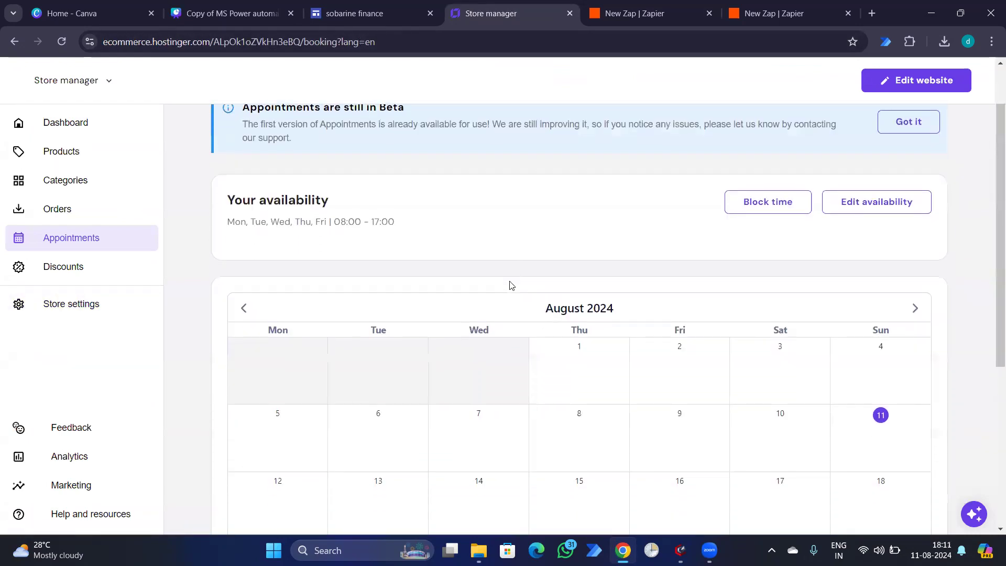
{"action": "scroll", "coordinate": [516, 320], "scroll_direction": "up", "scroll_amount": 4}
{"action": "scroll", "coordinate": [524, 372], "scroll_direction": "up", "scroll_amount": 1}
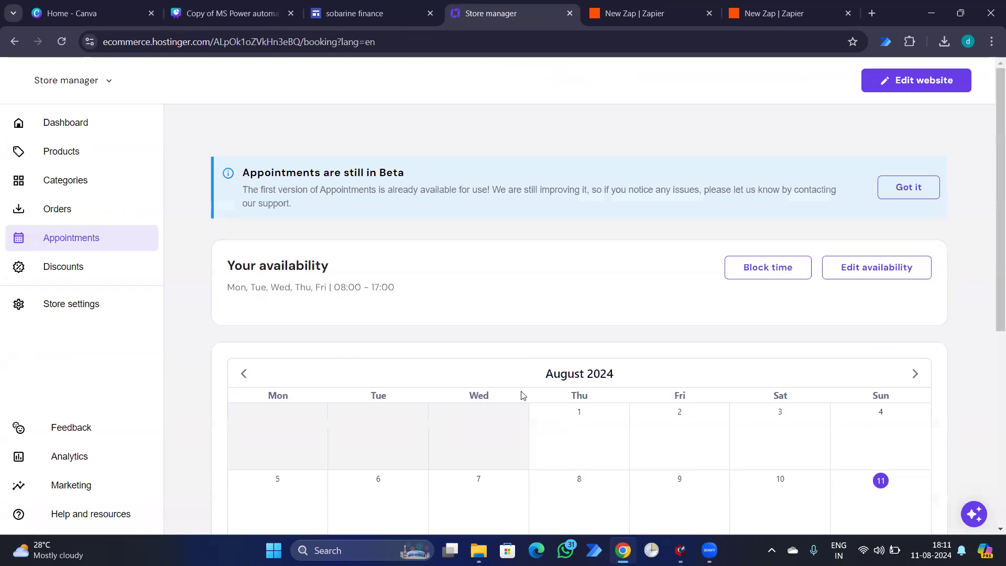
{"action": "left_click", "coordinate": [909, 187]}
{"action": "scroll", "coordinate": [812, 315], "scroll_direction": "down", "scroll_amount": 5}
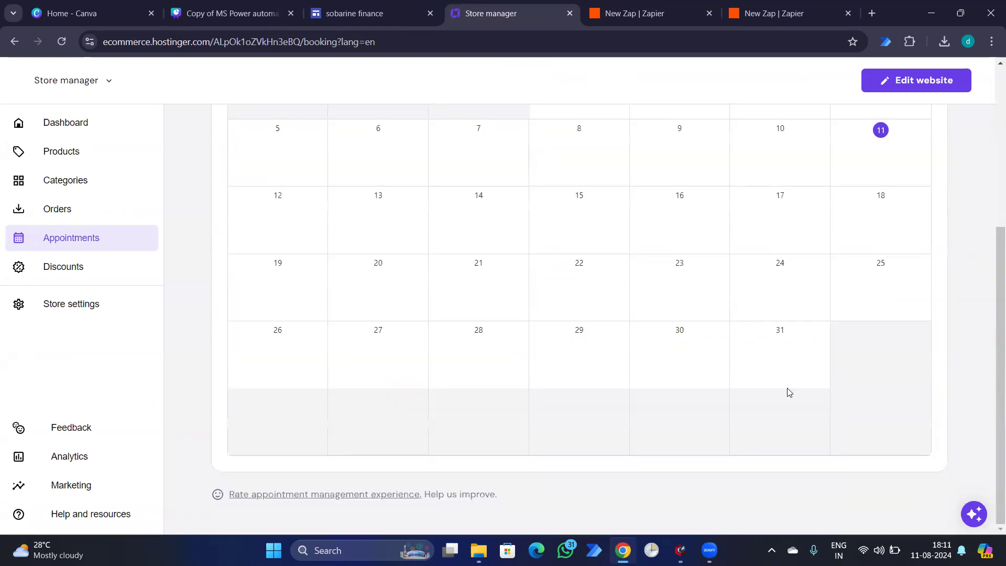
{"action": "scroll", "coordinate": [789, 391], "scroll_direction": "up", "scroll_amount": 5}
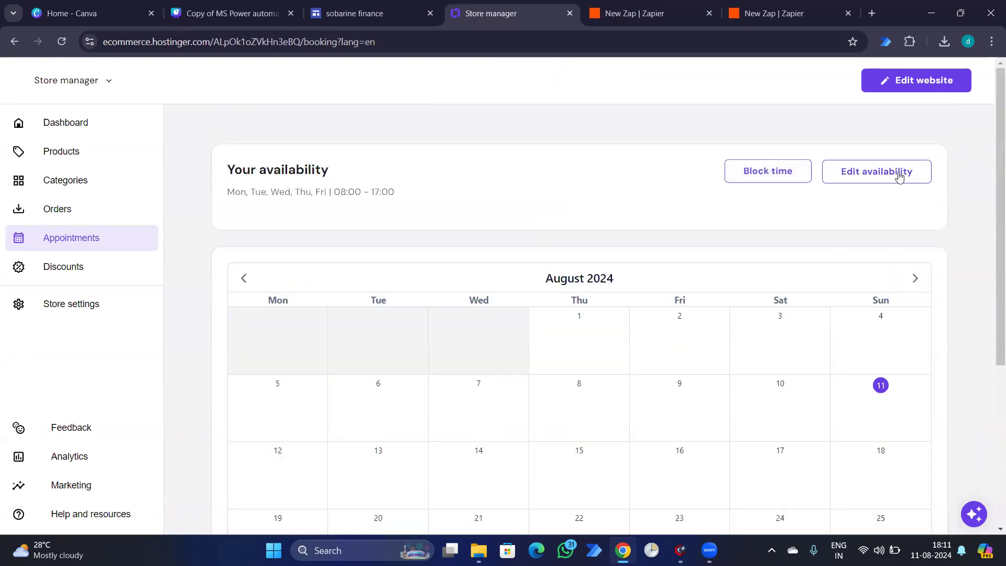
{"action": "scroll", "coordinate": [724, 386], "scroll_direction": "down", "scroll_amount": 5}
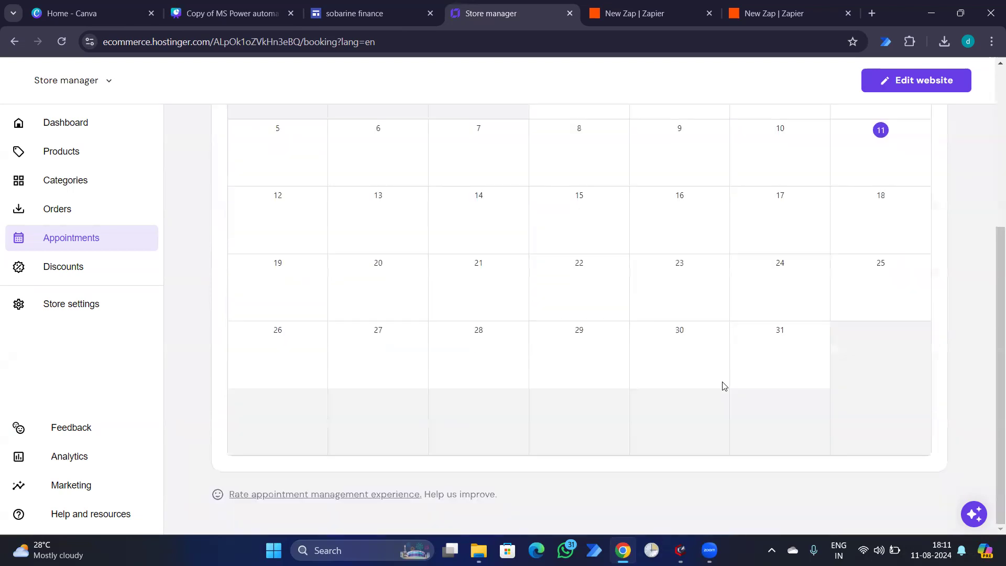
{"action": "scroll", "coordinate": [724, 386], "scroll_direction": "up", "scroll_amount": 5}
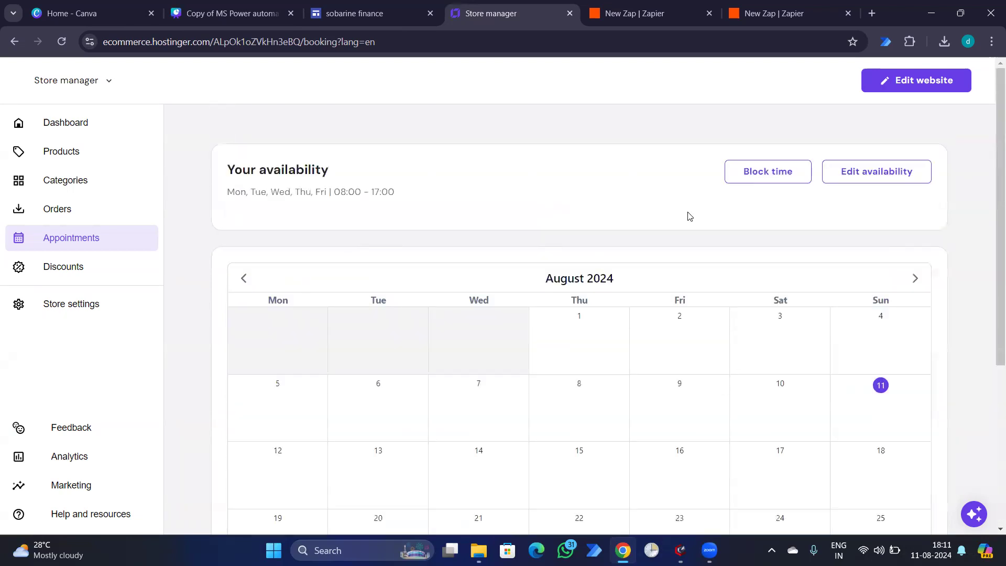
Step: Save the Block time settings and go back to editing the website
{"action": "left_click", "coordinate": [769, 183]}
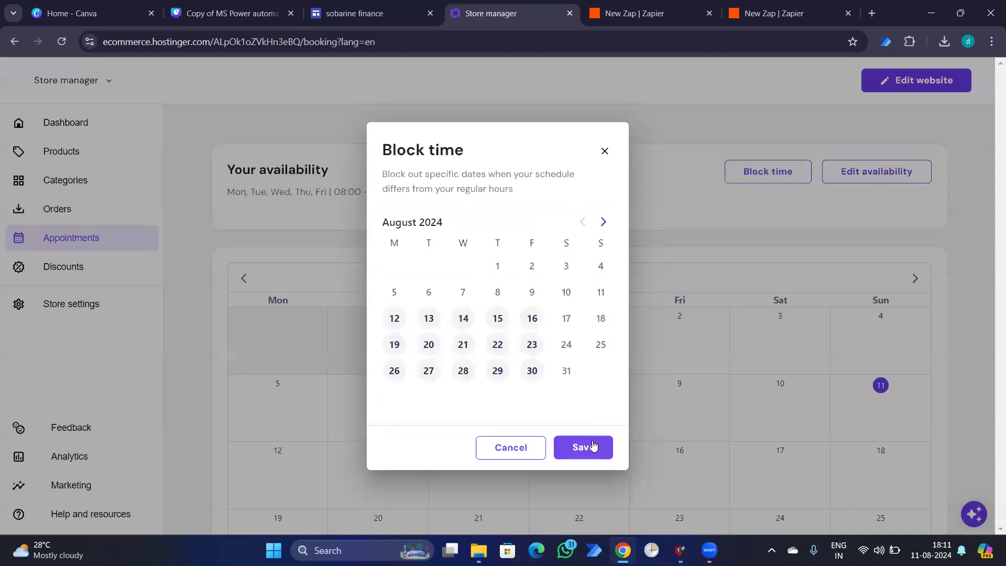
{"action": "left_click", "coordinate": [592, 445]}
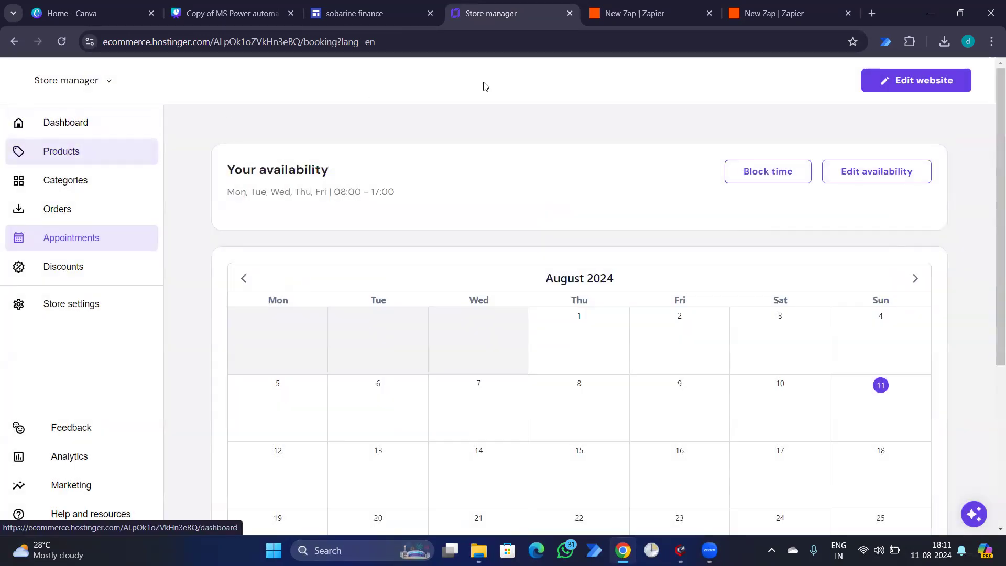
{"action": "left_click", "coordinate": [890, 81]}
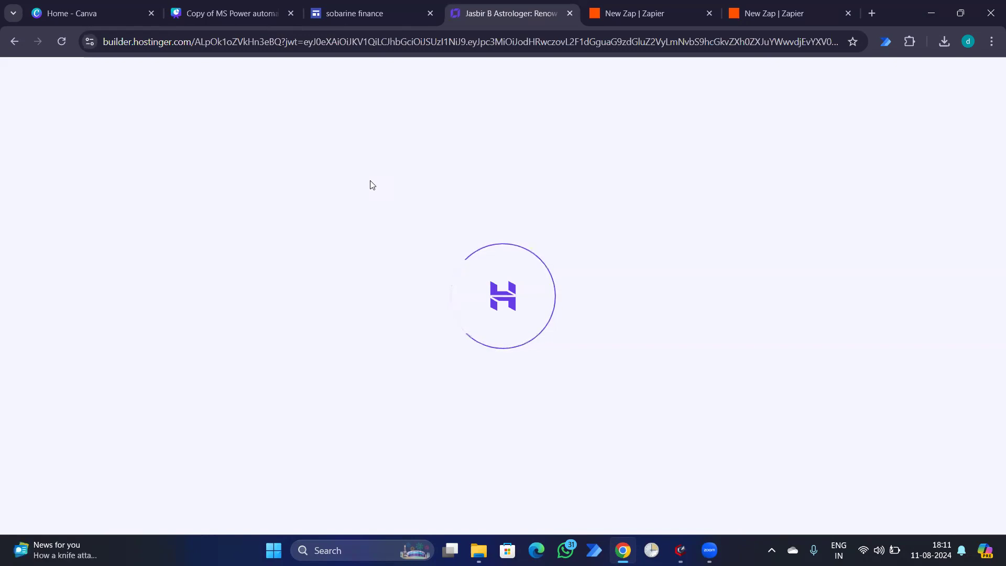
Step: Switch to the Canva 'Copy of MS Power automate' tab with Ctrl+2
{"action": "key", "text": "ctrl+2"}
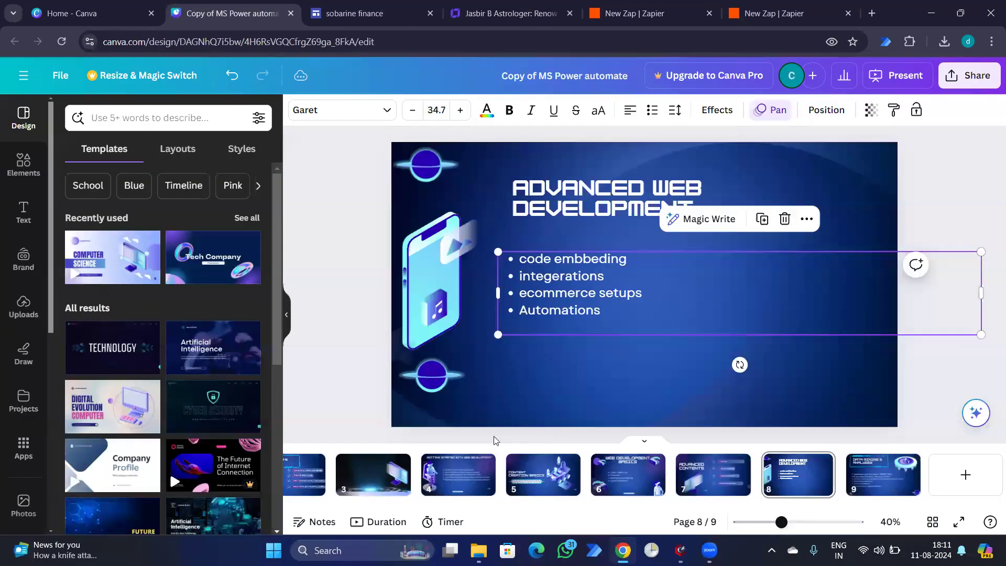